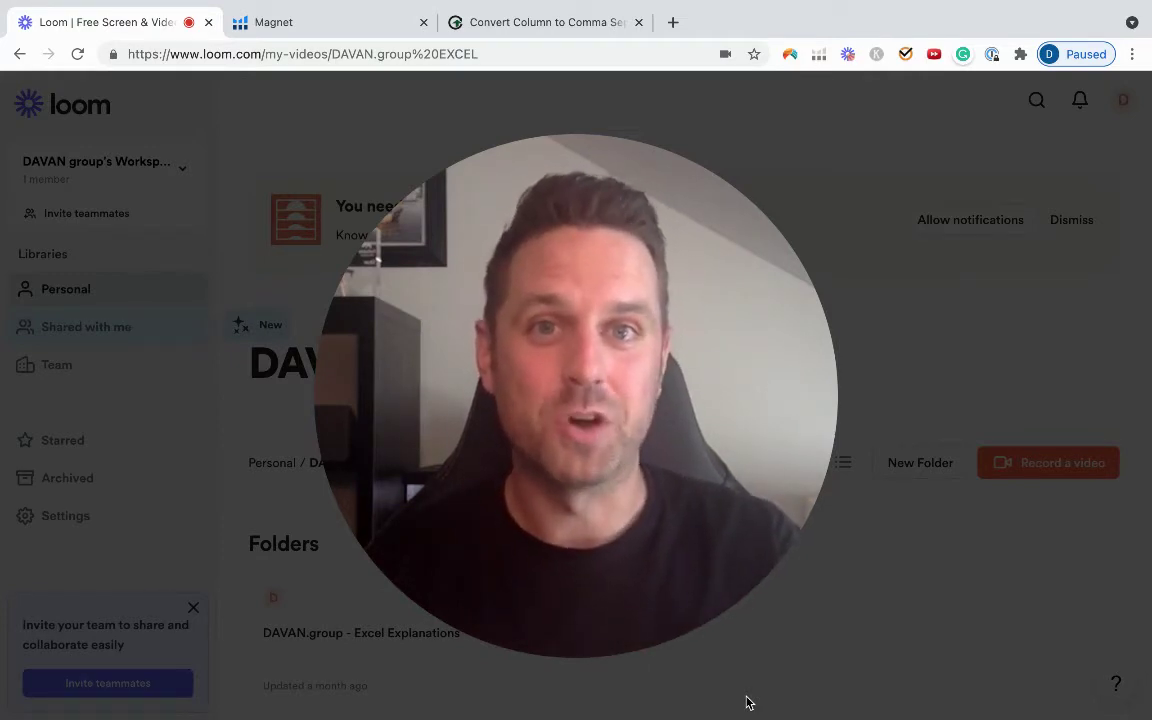
- Switch to the KEYWORD.planner workbook in Excel and open its MAGNET sheet
mouse_move(734, 460)
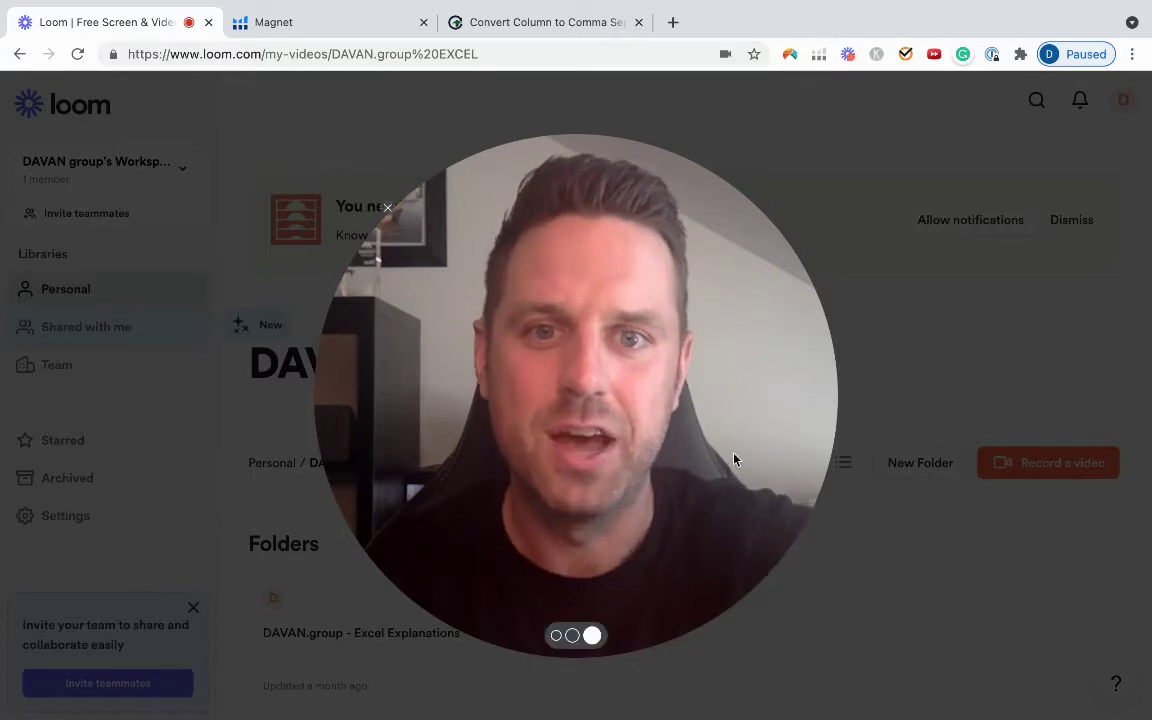
key("ctrl+Right")
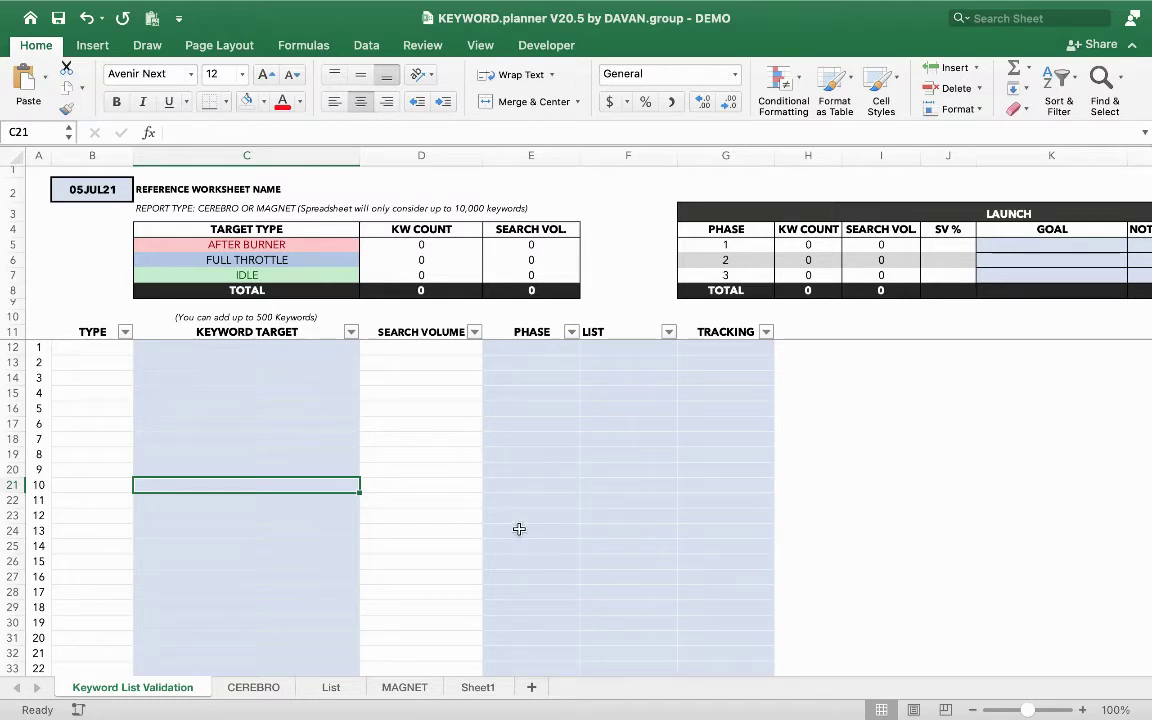
left_click(405, 688)
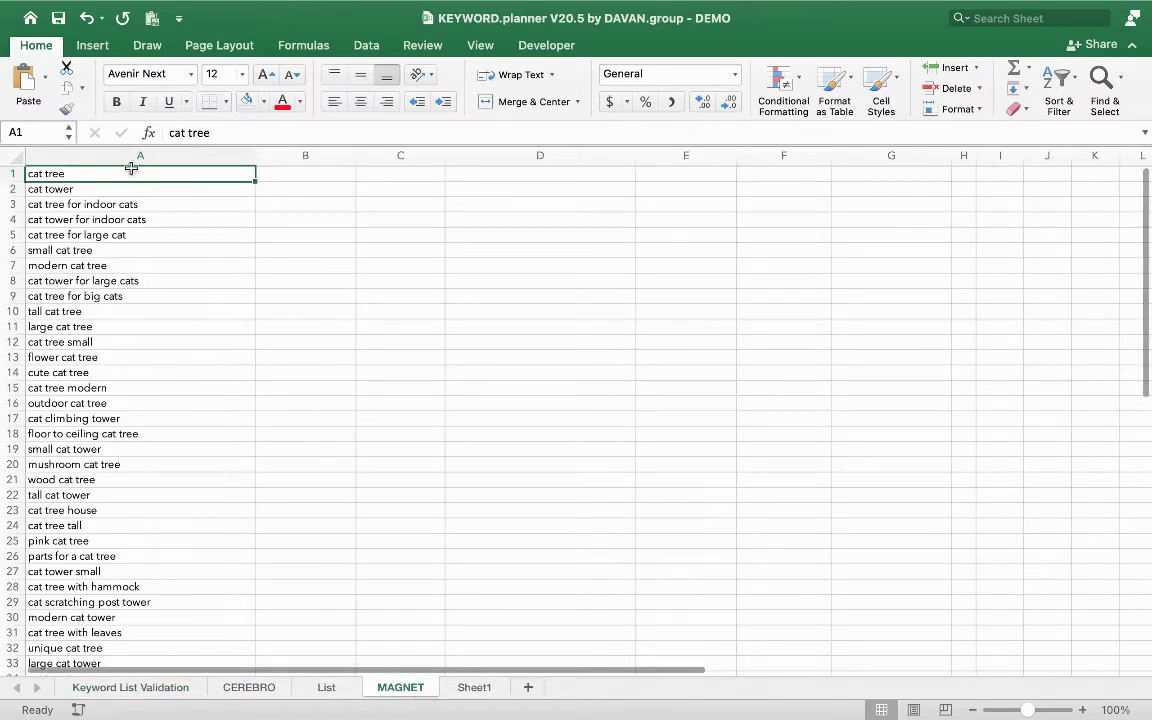
left_click(150, 283)
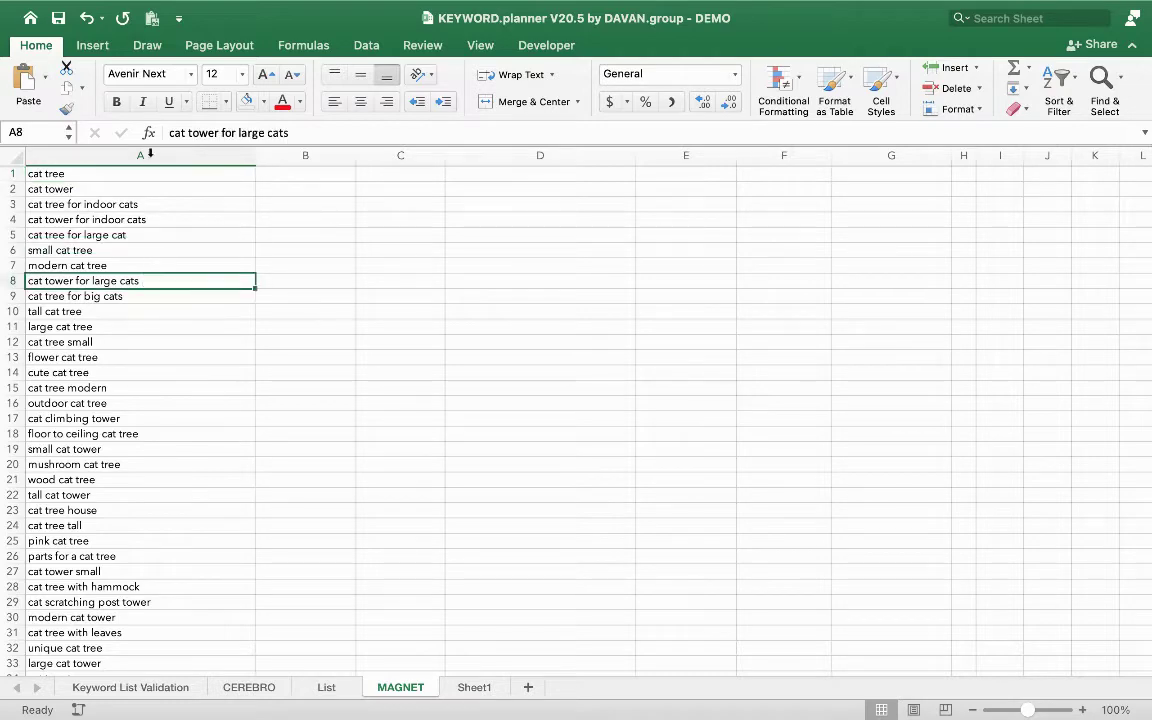
- Select the full keyword list in column A of the MAGNET sheet, from A1 to A52, and copy it
left_click(118, 175)
left_click_drag(138, 208, 141, 463)
scroll(141, 465, "down", 5)
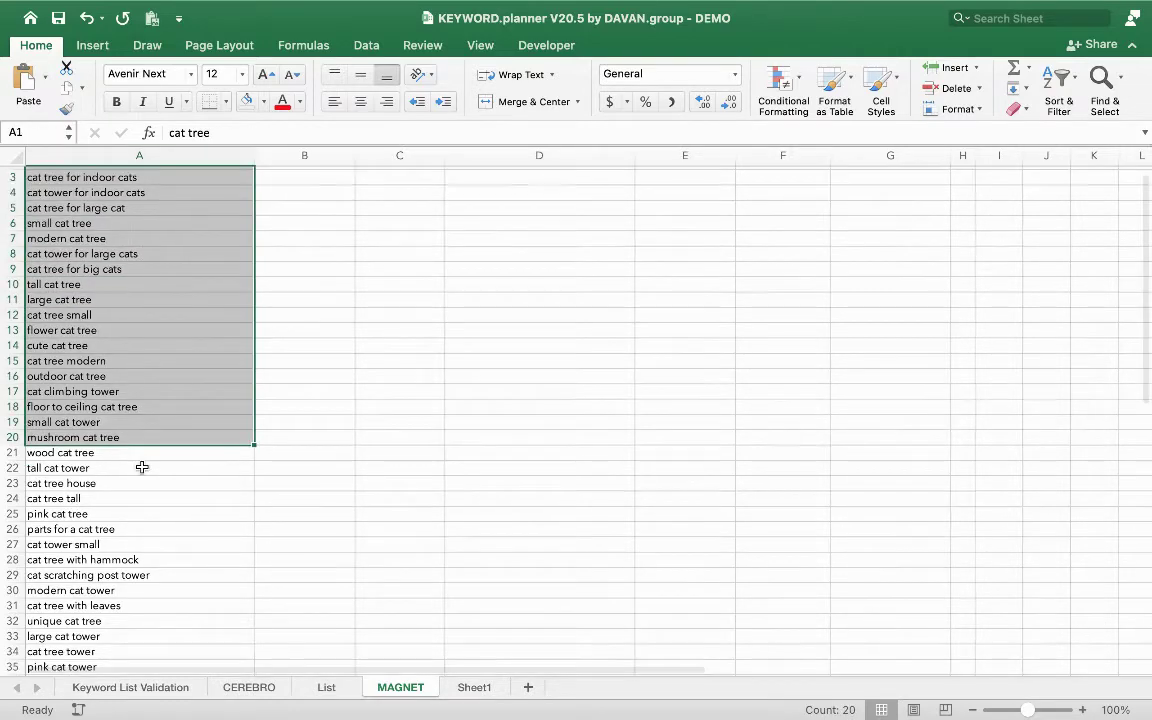
scroll(141, 465, "up", 8)
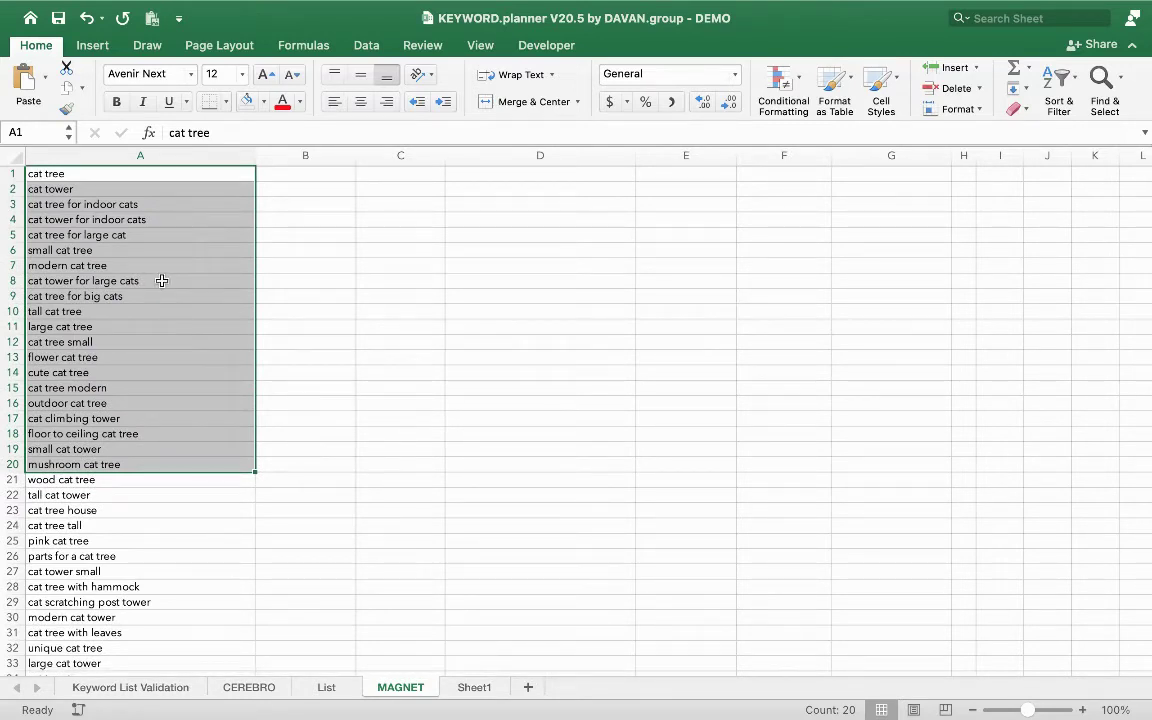
key("shift+Down")
key("shift+Down")
key("shift+Down")
key("shift+Down")
key("shift+Down")
key("shift+Down")
key("shift+Down")
key("shift+Down")
key("shift+Down")
key("shift+Down")
key("shift+Down")
key("shift+Down")
key("shift+Down")
key("shift+Down")
key("shift+Down")
key("shift+Down")
key("shift+Down")
key("shift+Down")
key("shift+Down")
key("shift+Down")
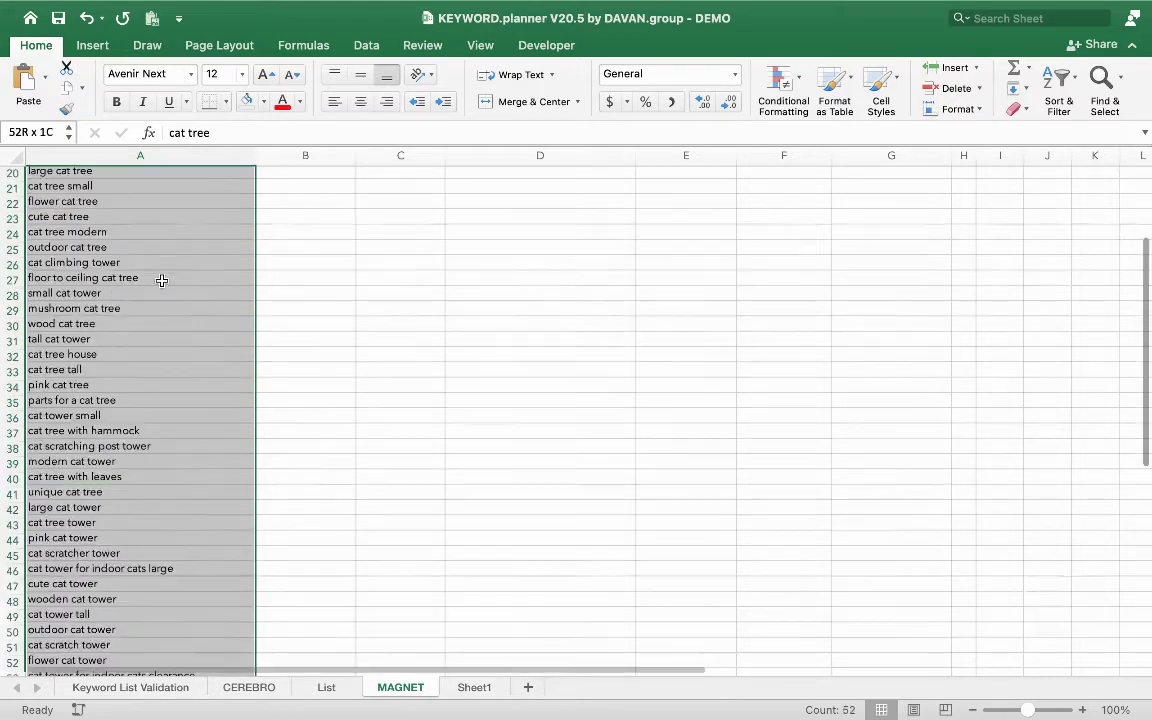
key("cmd+c")
scroll(427, 321, "up", 6)
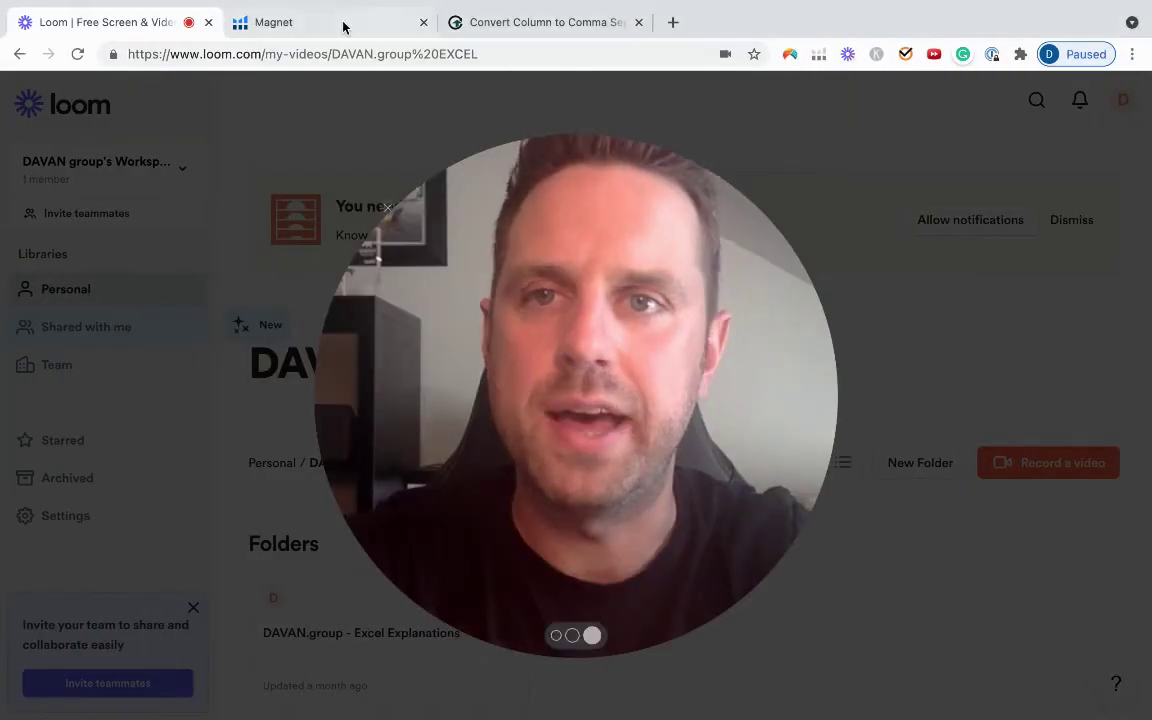
- Switch to Chrome and convert the copied keyword column into a comma-separated list with the convert.town tool
left_click(342, 24)
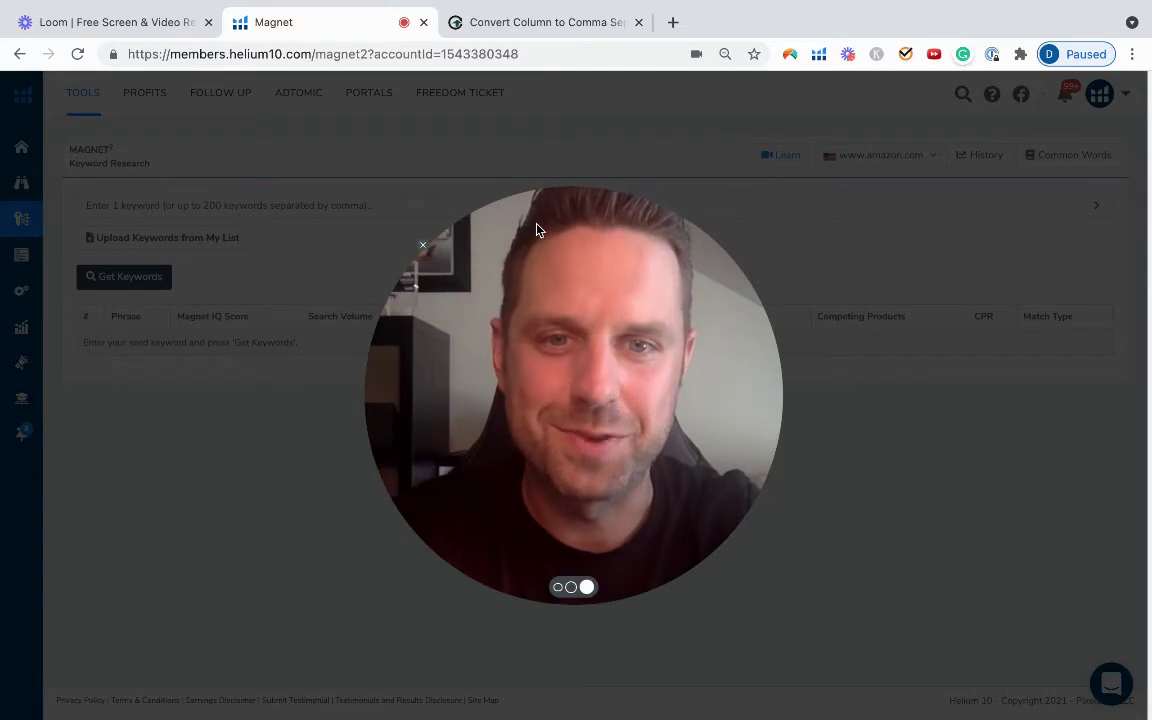
left_click(424, 249)
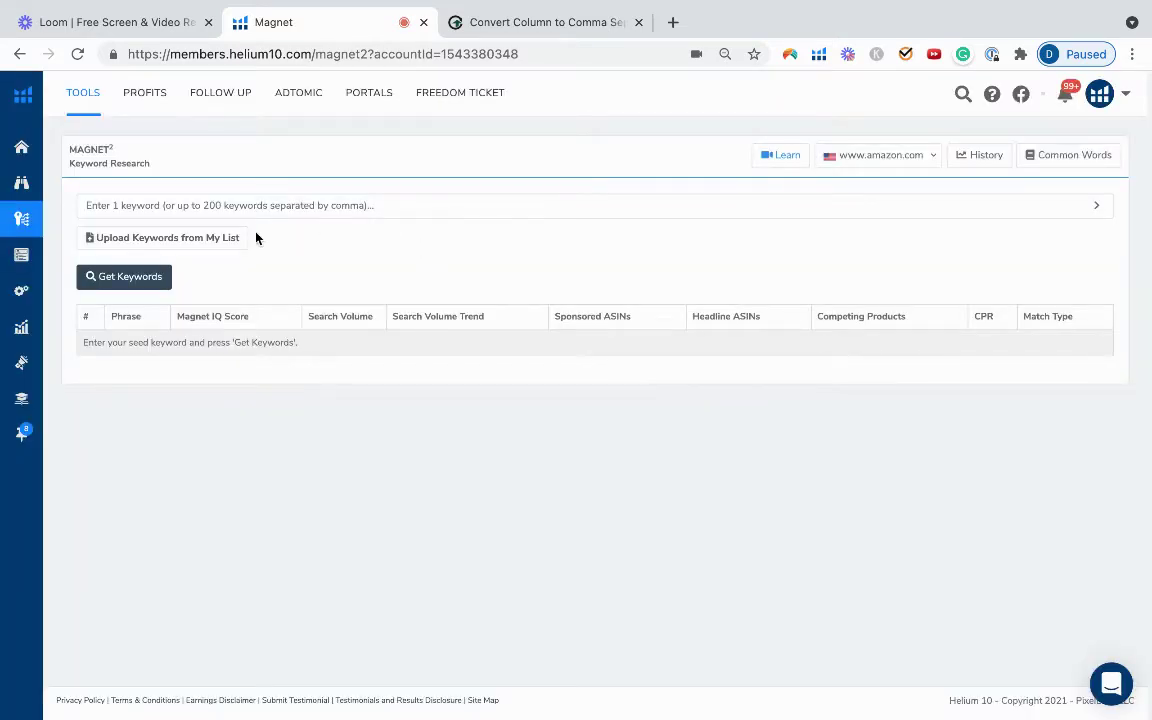
left_click(118, 205)
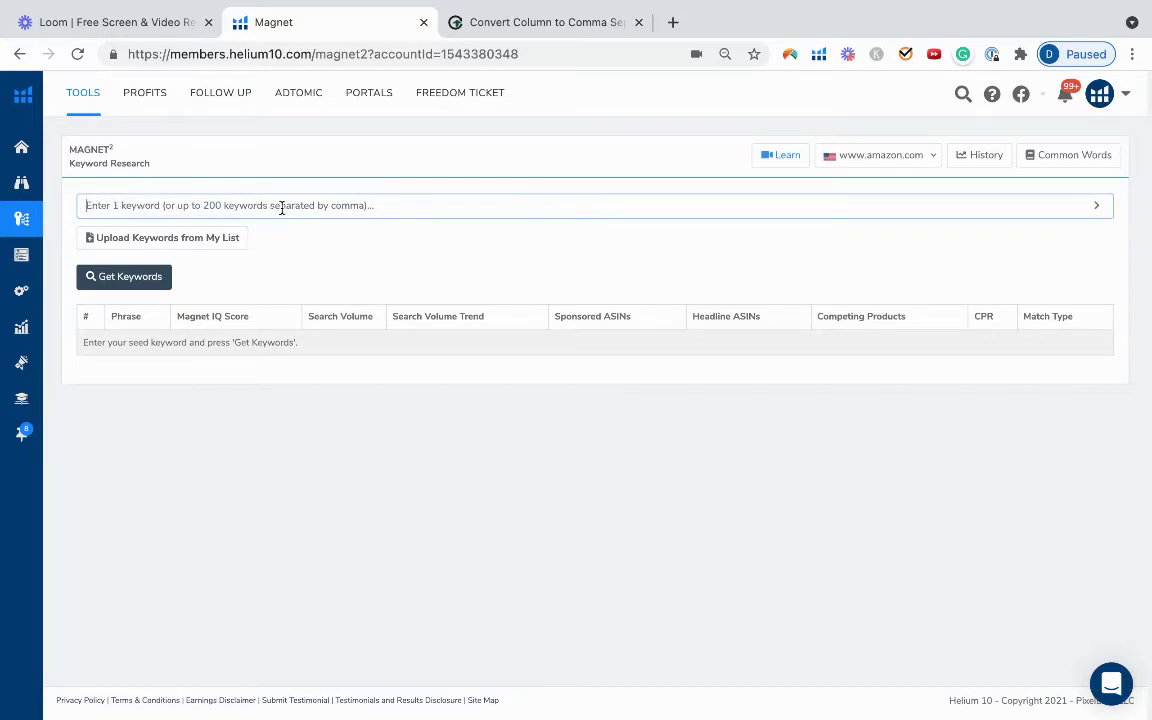
left_click(495, 25)
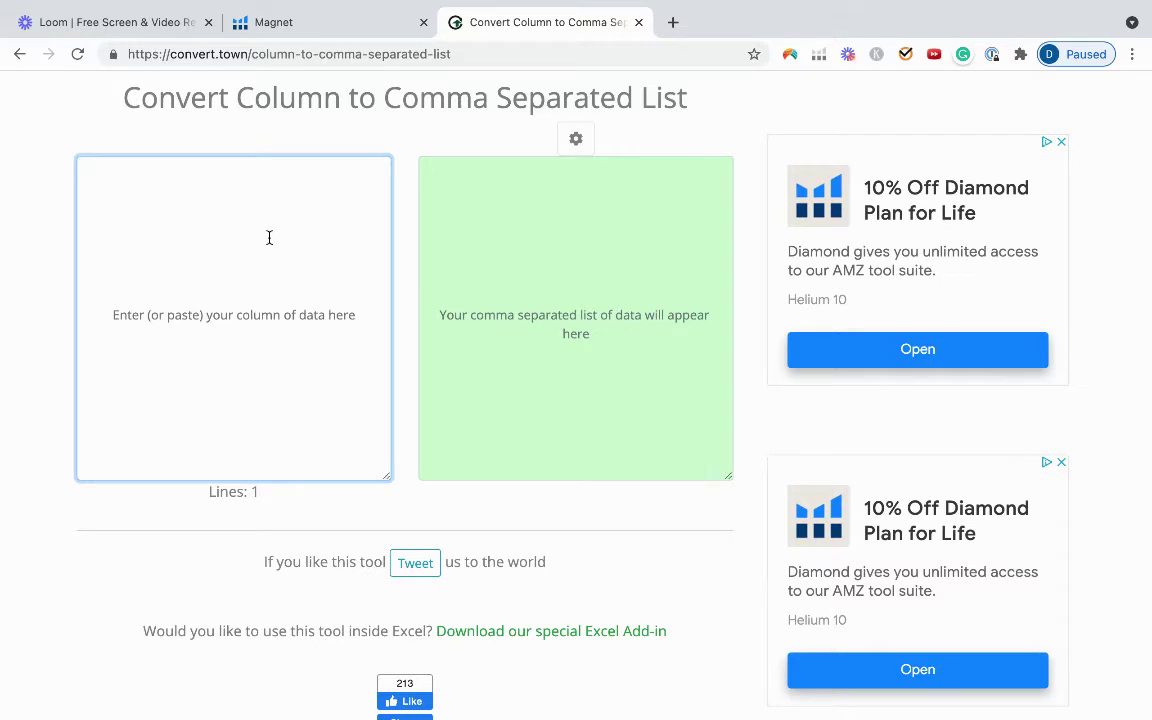
key("ctrl+v")
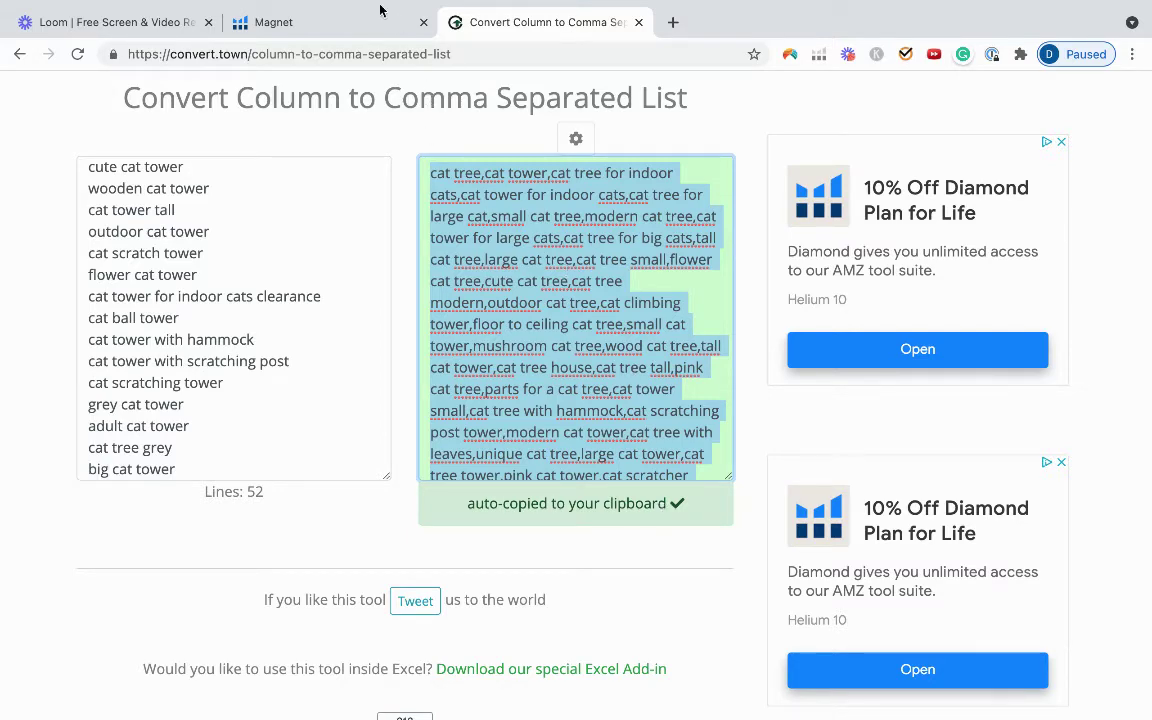
- Paste the comma-separated keywords into Helium 10's Magnet keyword field and run Get Keywords
left_click(334, 21)
left_click(147, 205)
key("ctrl+v")
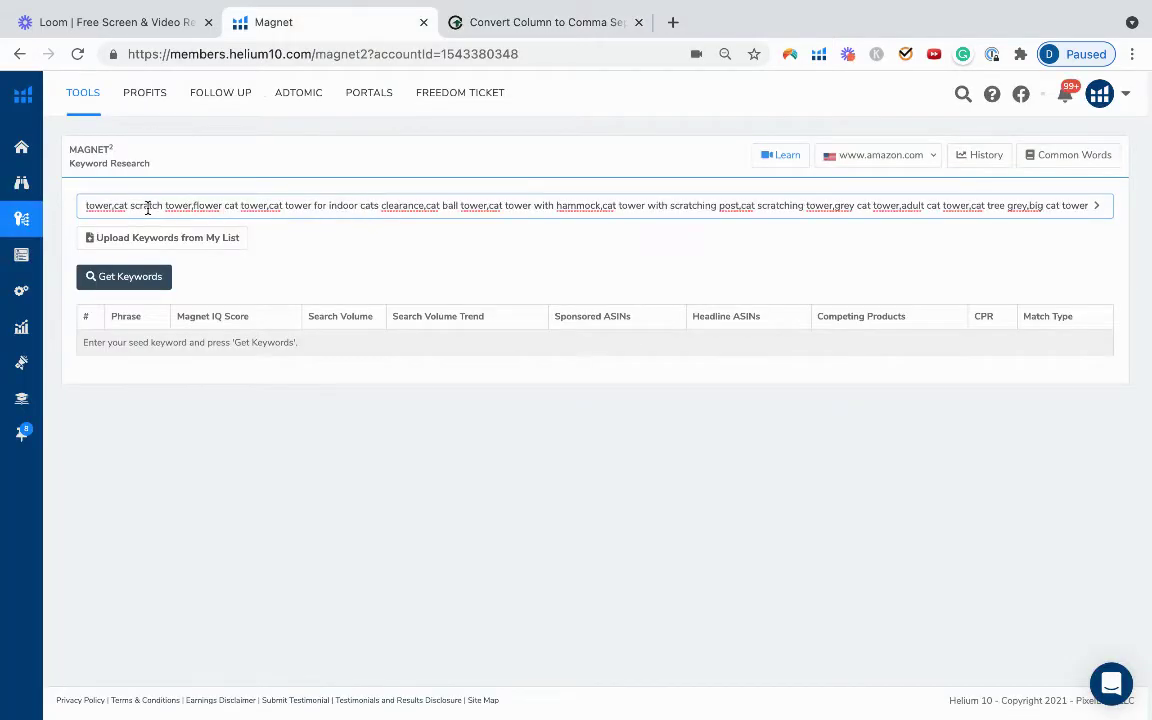
left_click(142, 285)
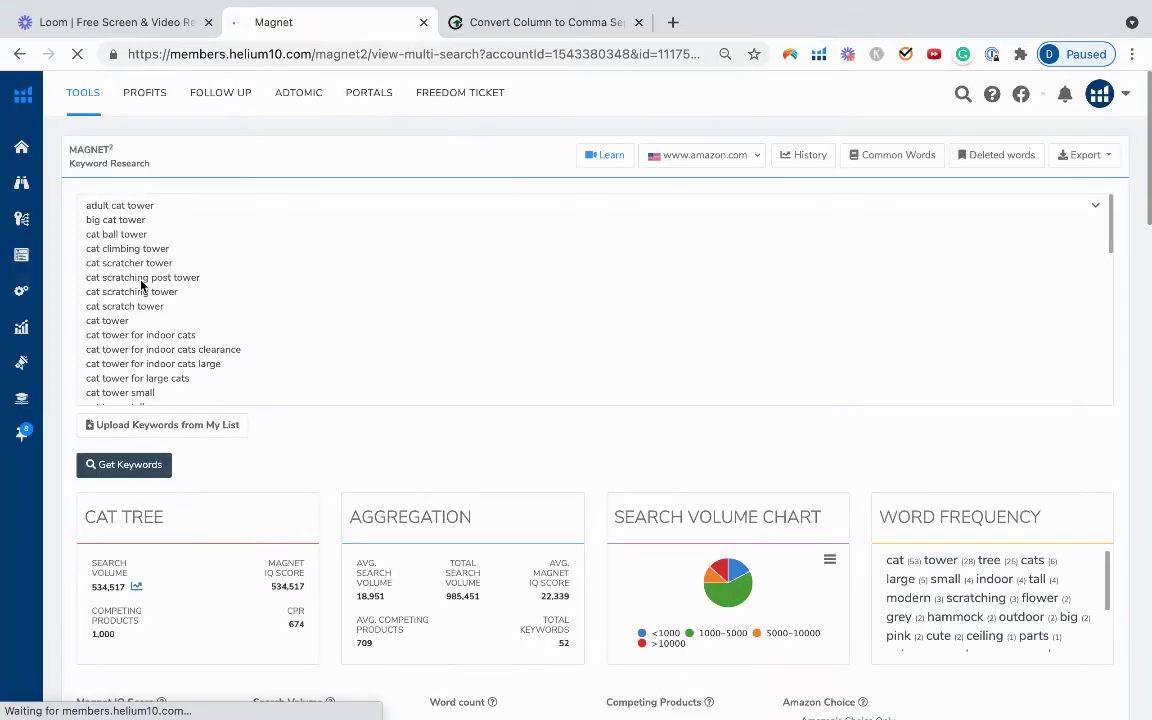
- Export the Magnet keyword results as an Excel file and open the downloaded workbook
left_click(1101, 160)
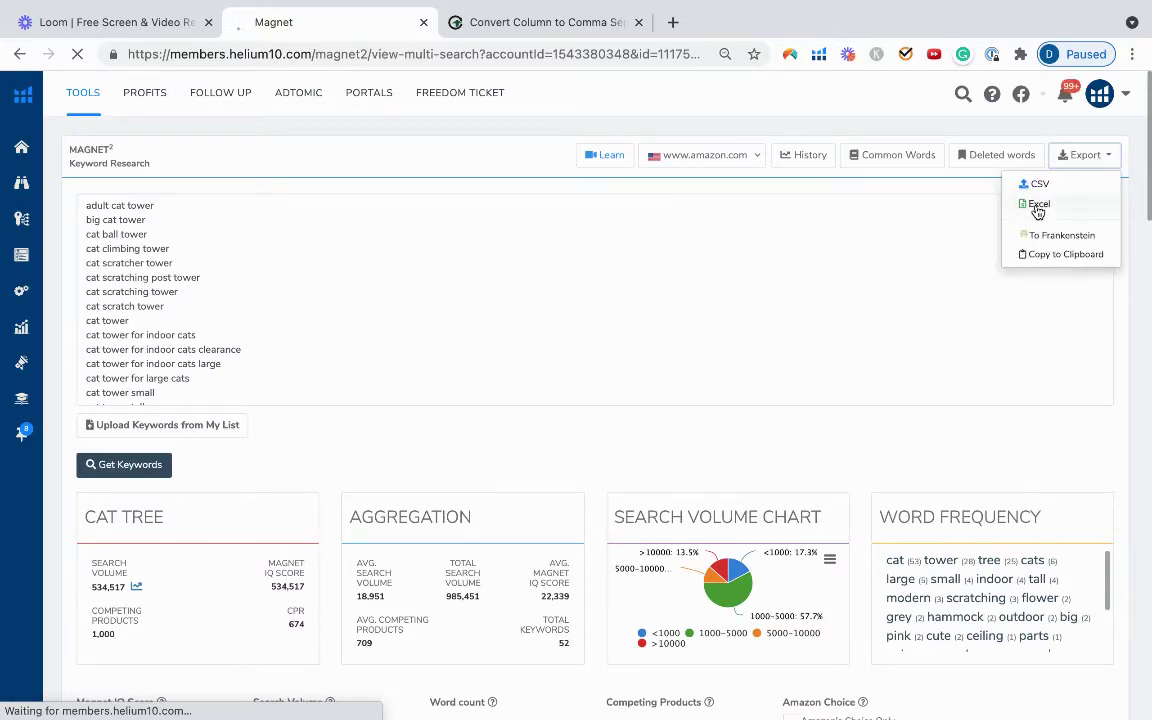
left_click(1038, 206)
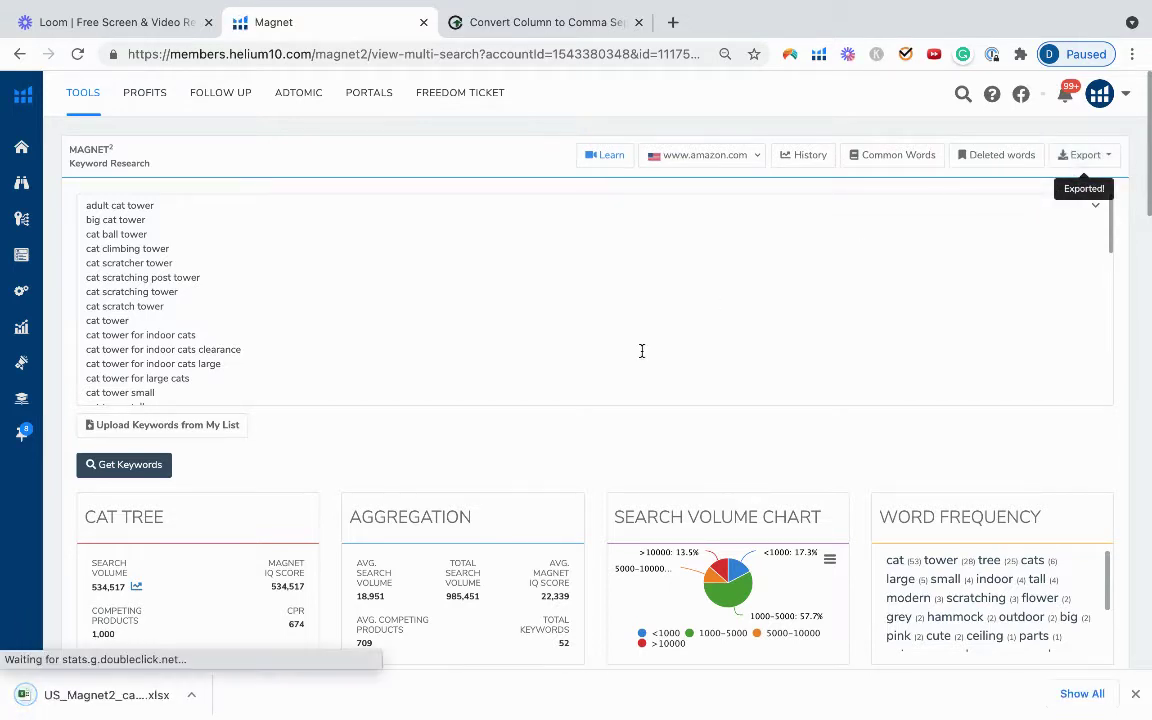
left_click(154, 694)
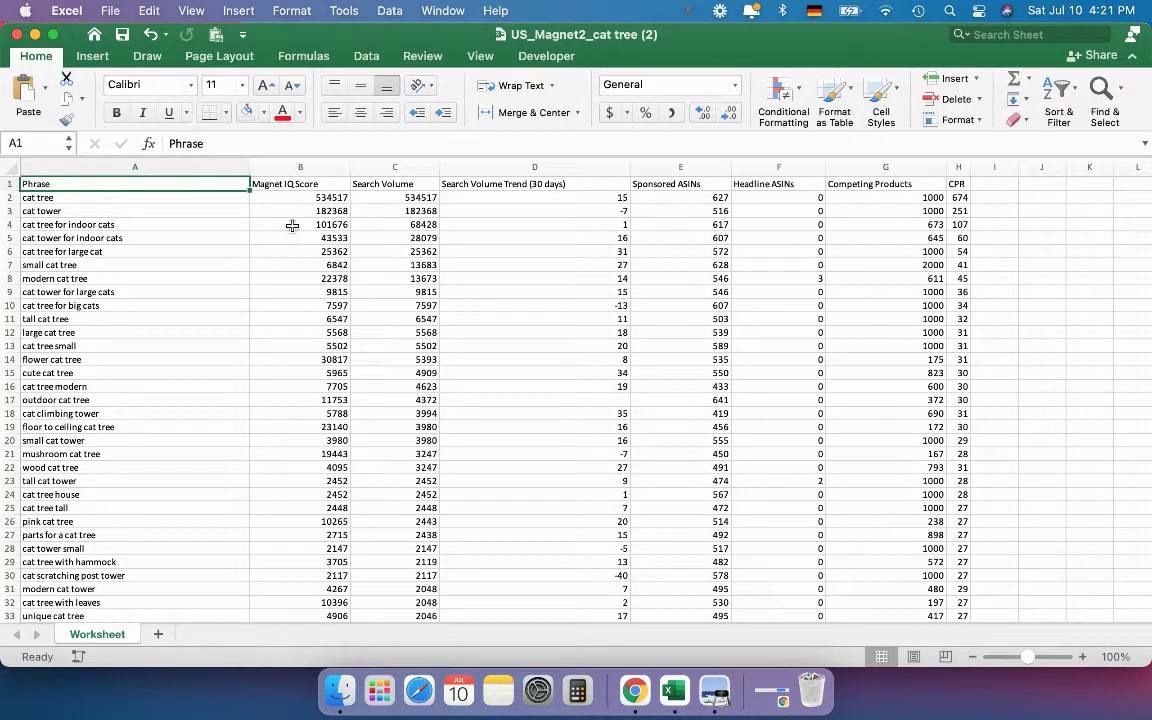
- Copy the entire exported Magnet worksheet and minimize the two US_Magnet2_cat tree workbook windows
left_click(10, 165)
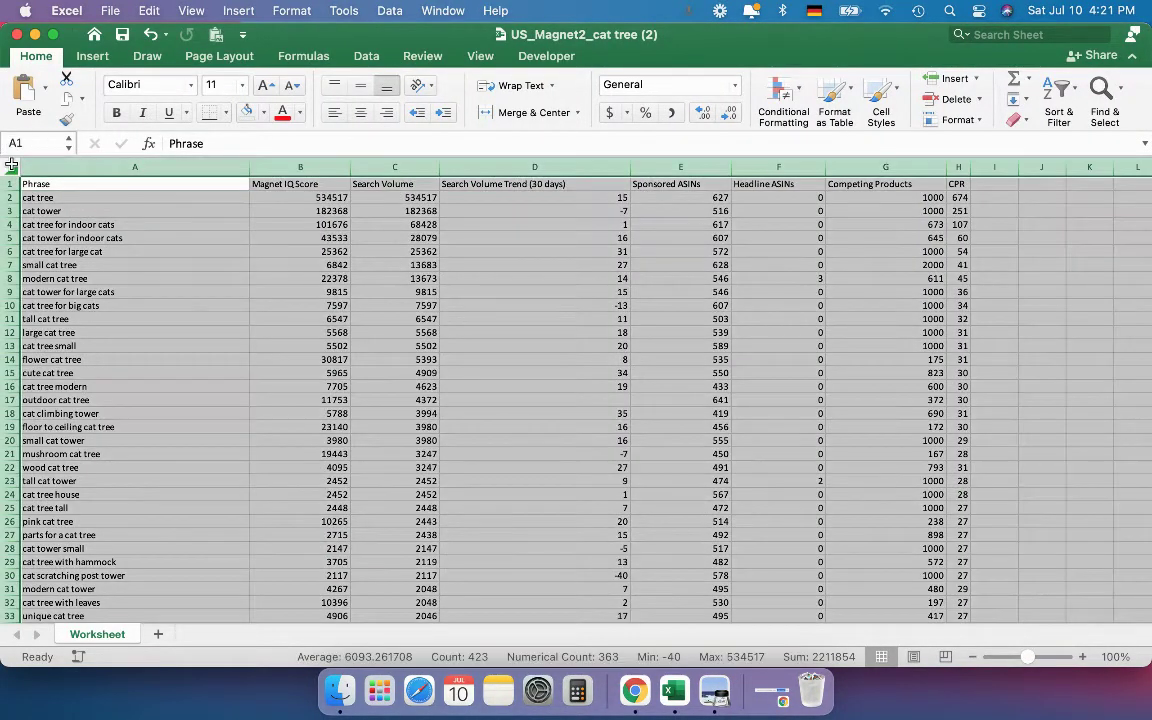
key("super+c")
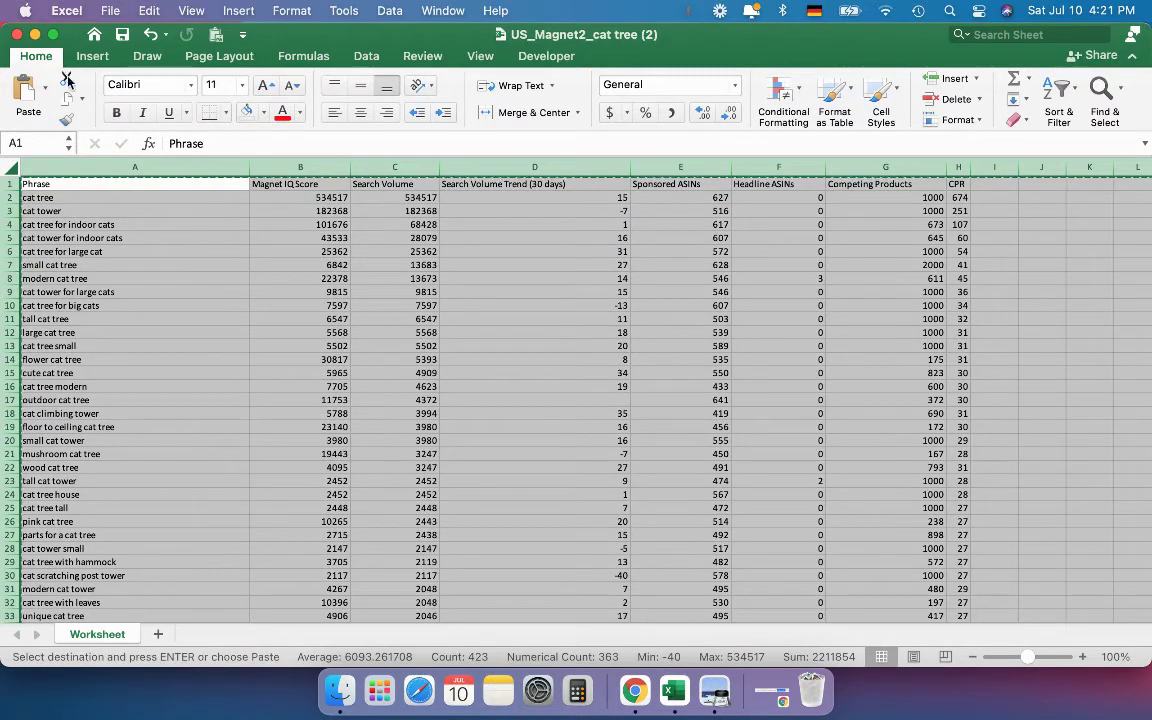
left_click(35, 35)
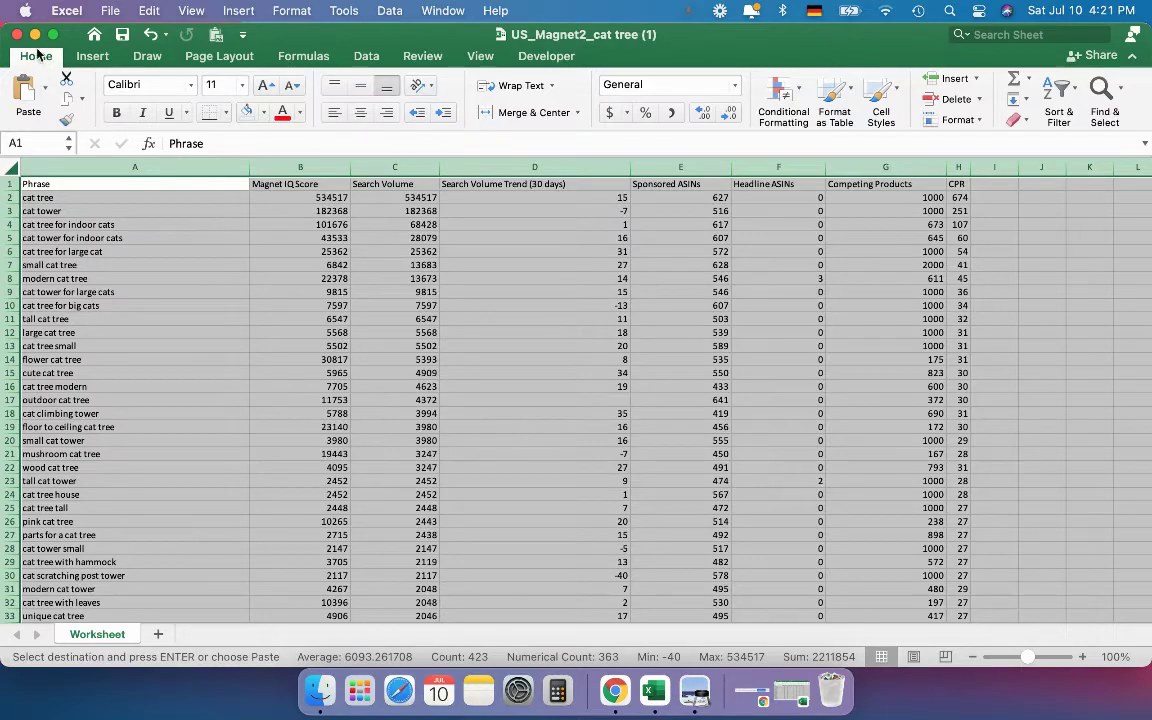
left_click(35, 34)
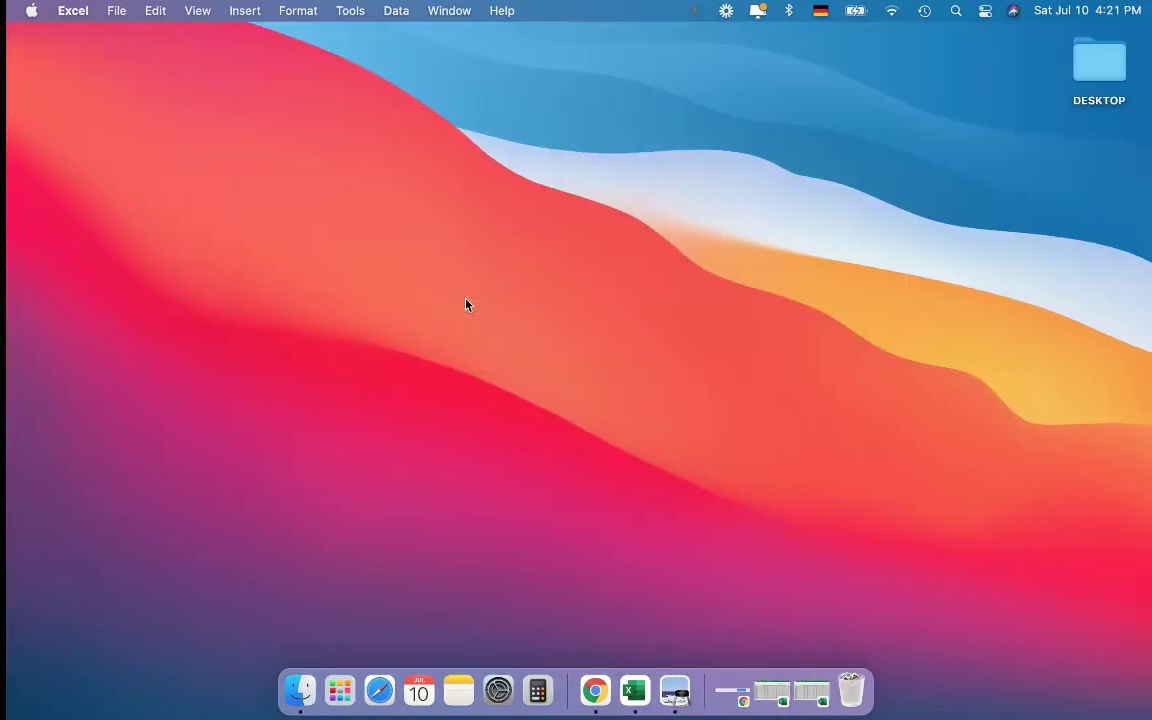
- Return to the KEYWORD.planner workbook and paste the exported Magnet data into Sheet1 starting at cell A1
key("super+Tab")
key("super+Tab")
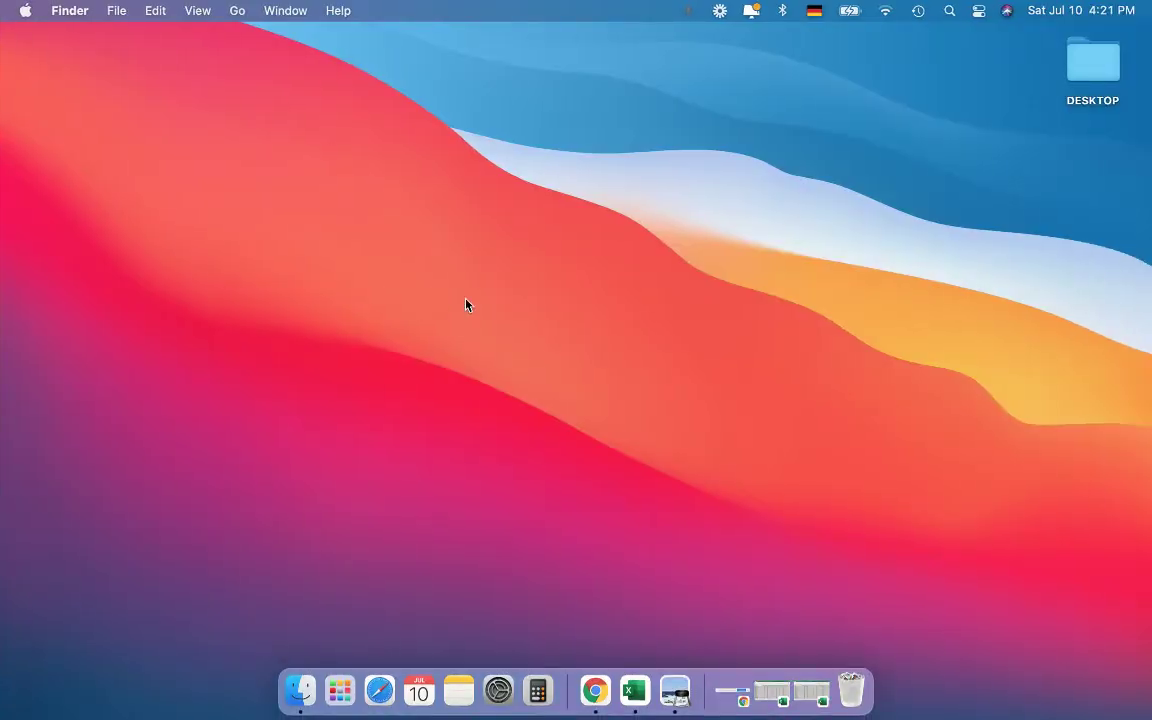
key("super+Tab")
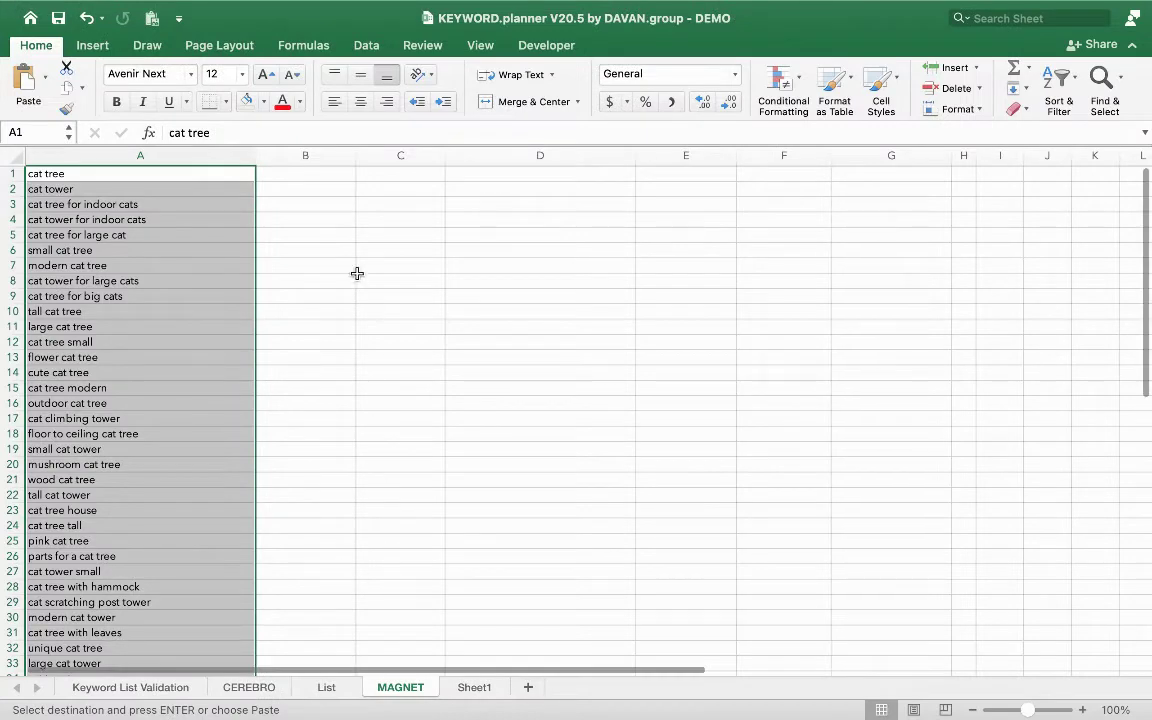
left_click(400, 418)
left_click(473, 689)
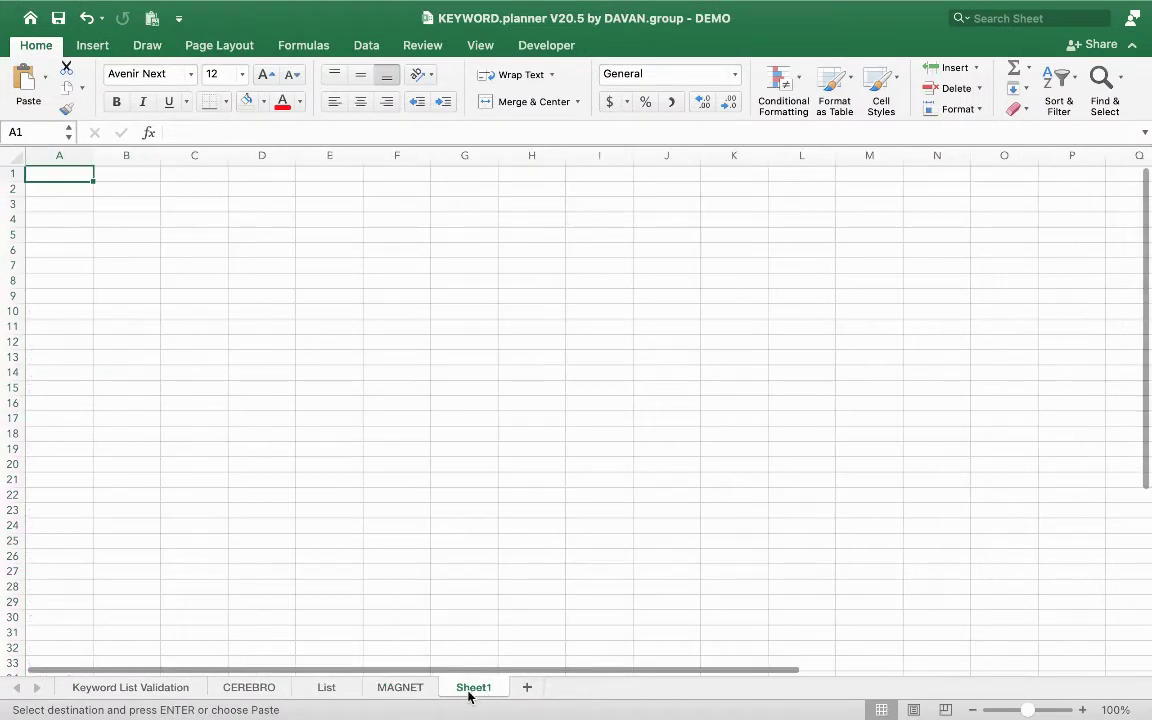
key("super+v")
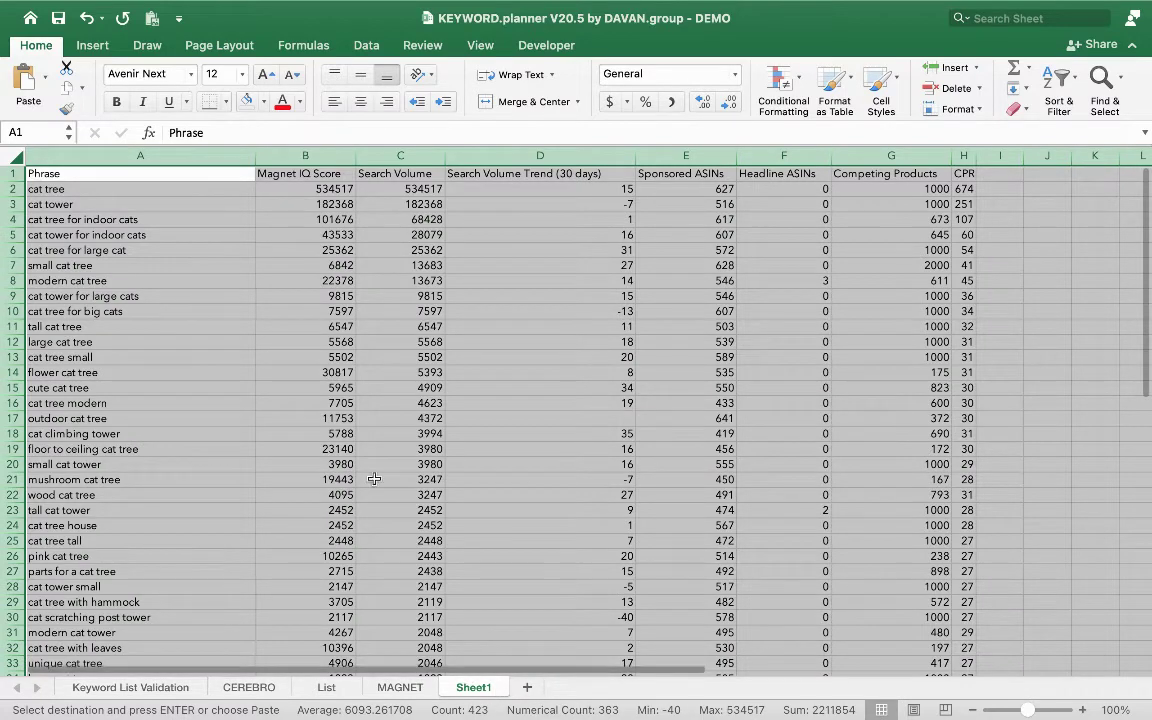
left_click(345, 449)
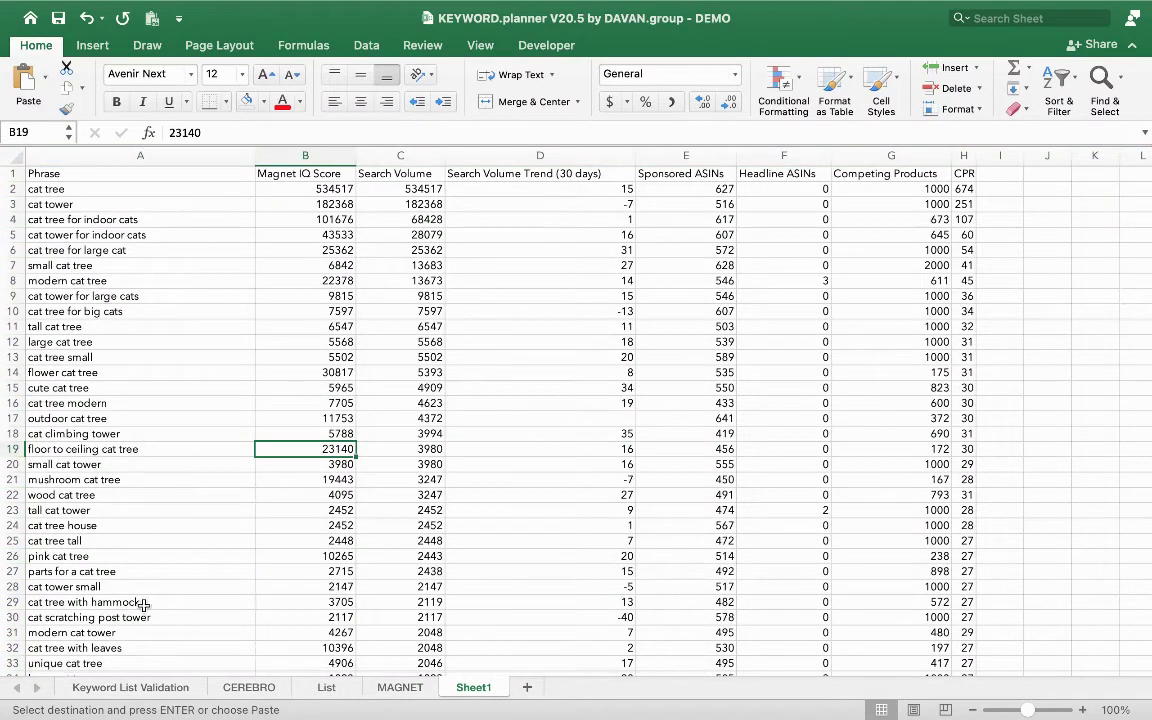
- Copy the keyword list in A1:A52 of the MAGNET sheet
left_click(330, 688)
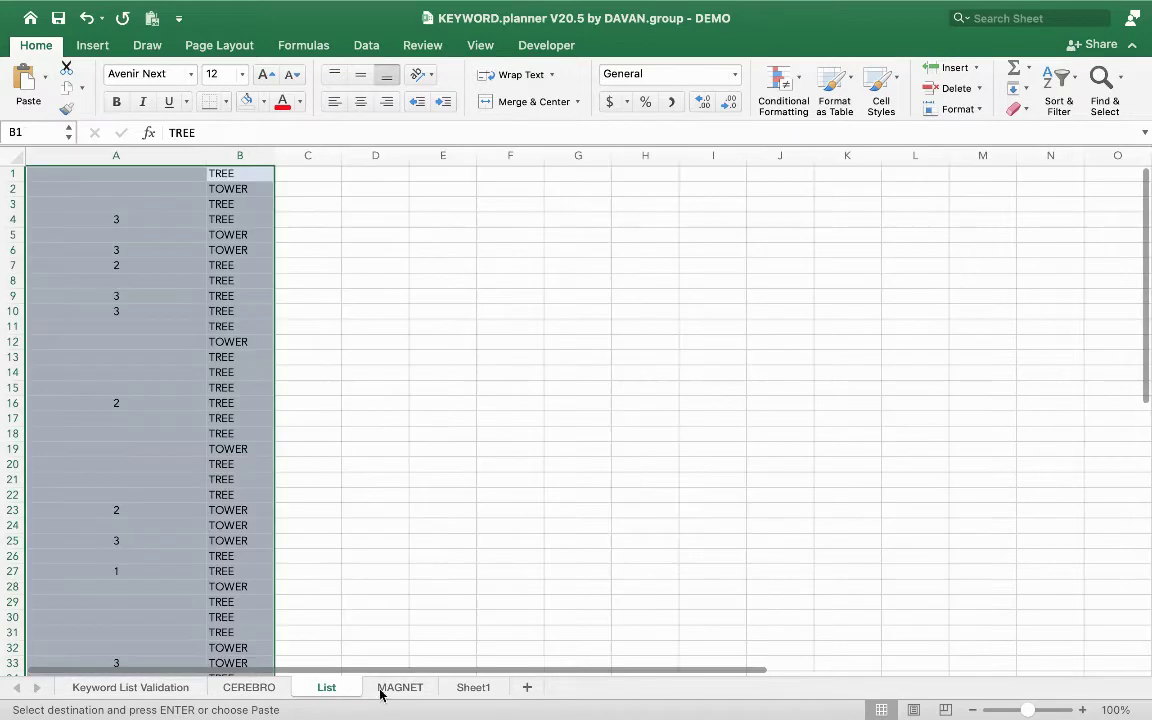
left_click(395, 688)
left_click(161, 173)
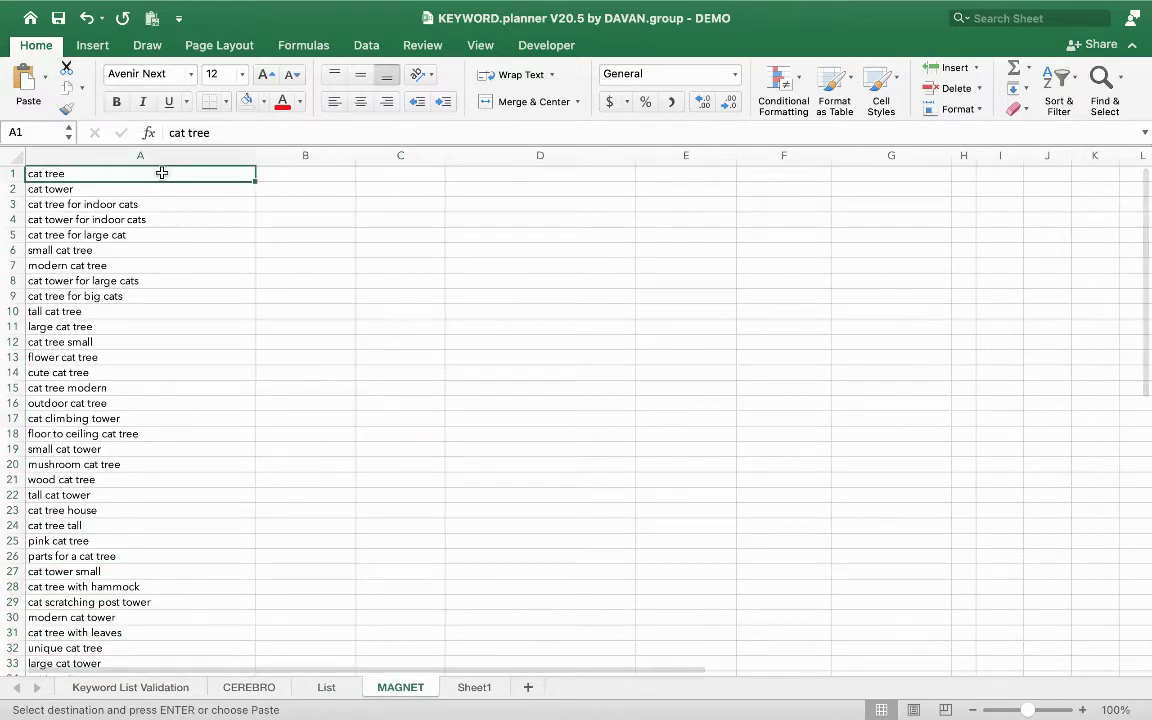
key("super+shift+Down")
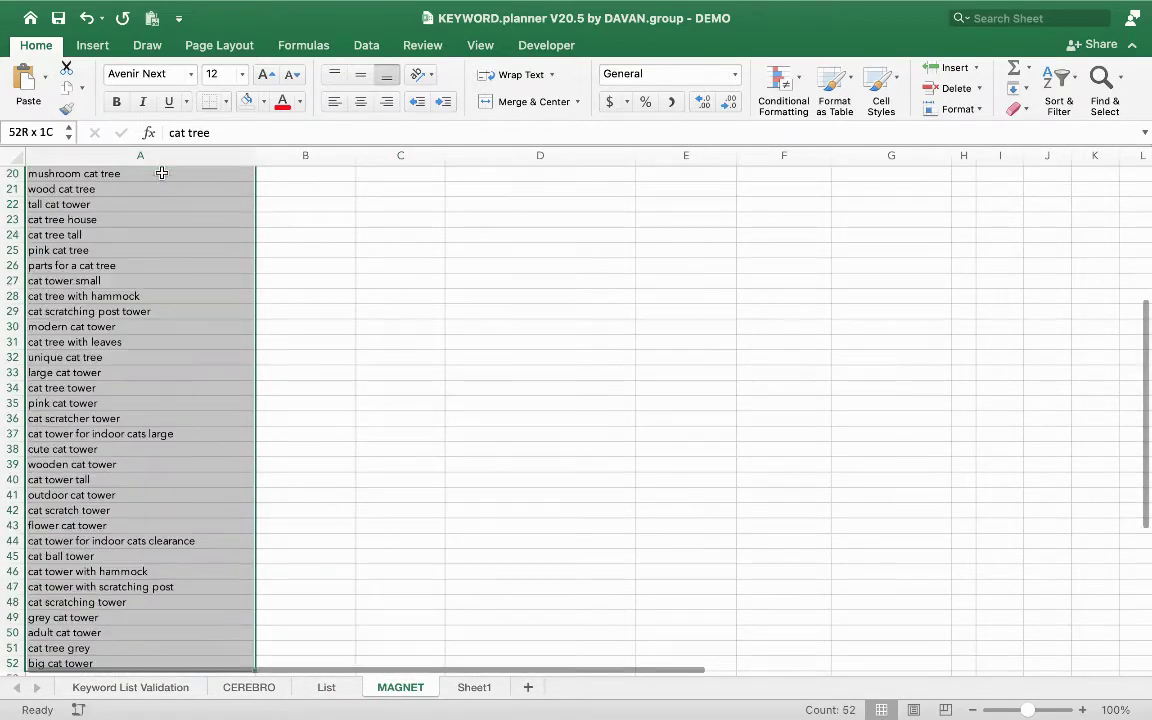
key("super+c")
scroll(226, 481, "up", 6)
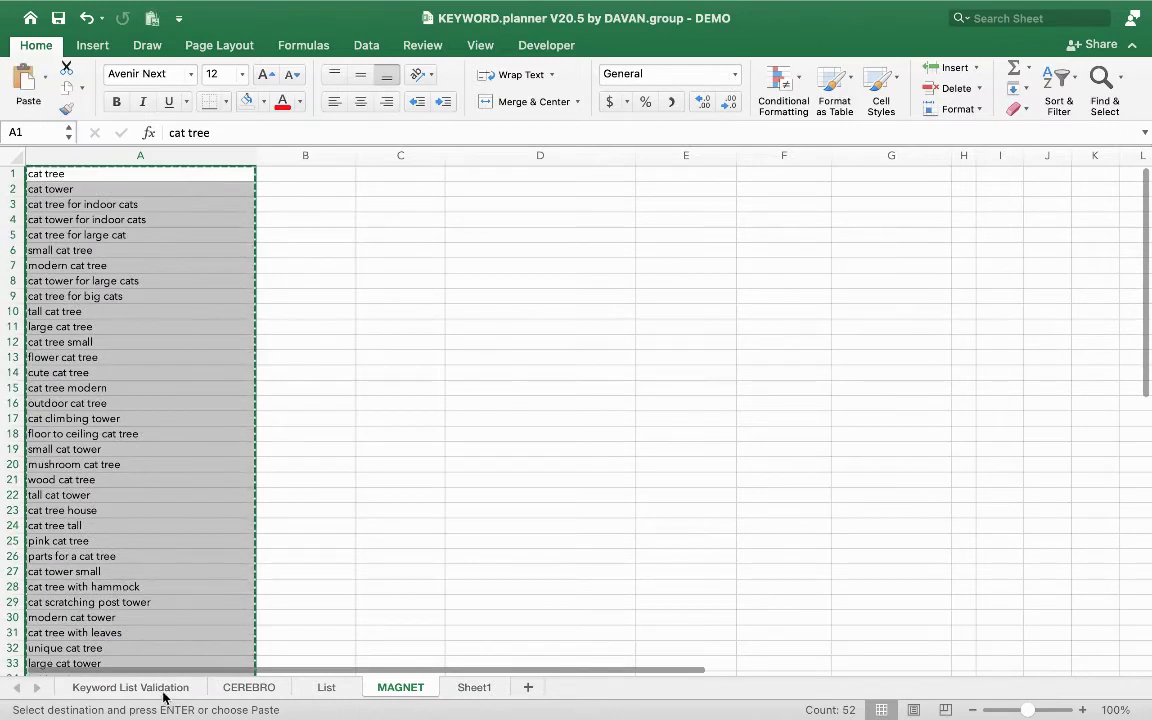
- Paste the copied keywords as values into the KEYWORD TARGET column of the Keyword List Validation sheet, starting at C12
left_click(161, 688)
left_click(232, 350)
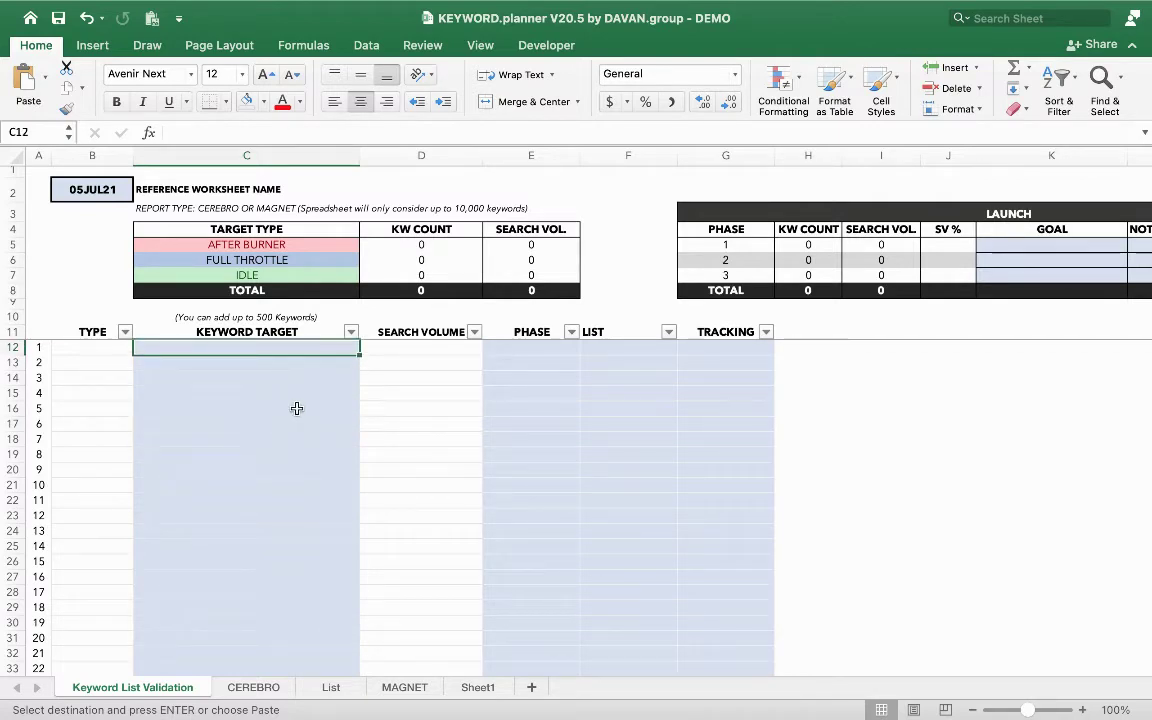
left_click(411, 350)
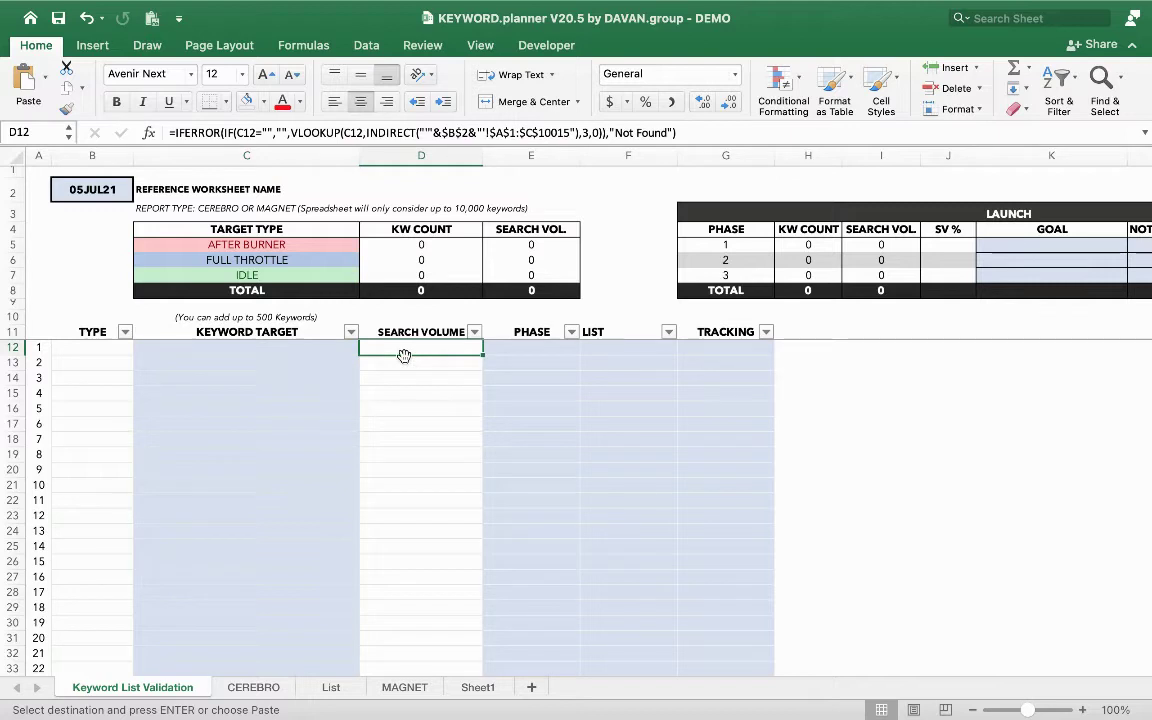
left_click(290, 346)
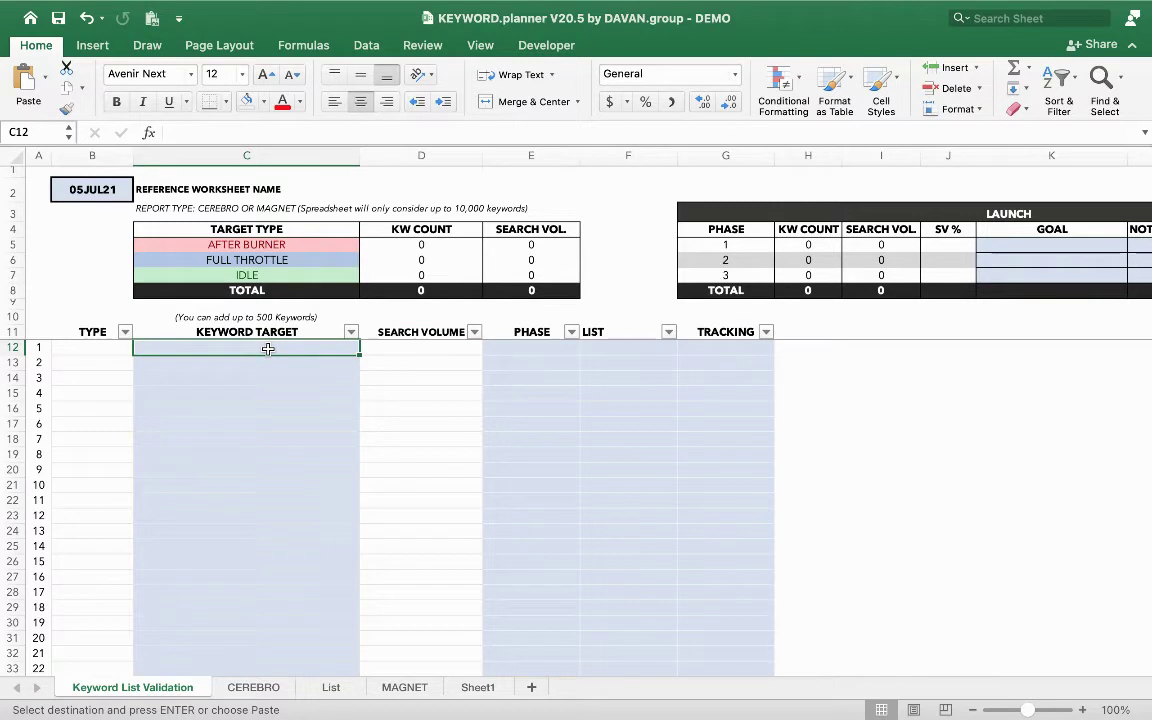
right_click(268, 350)
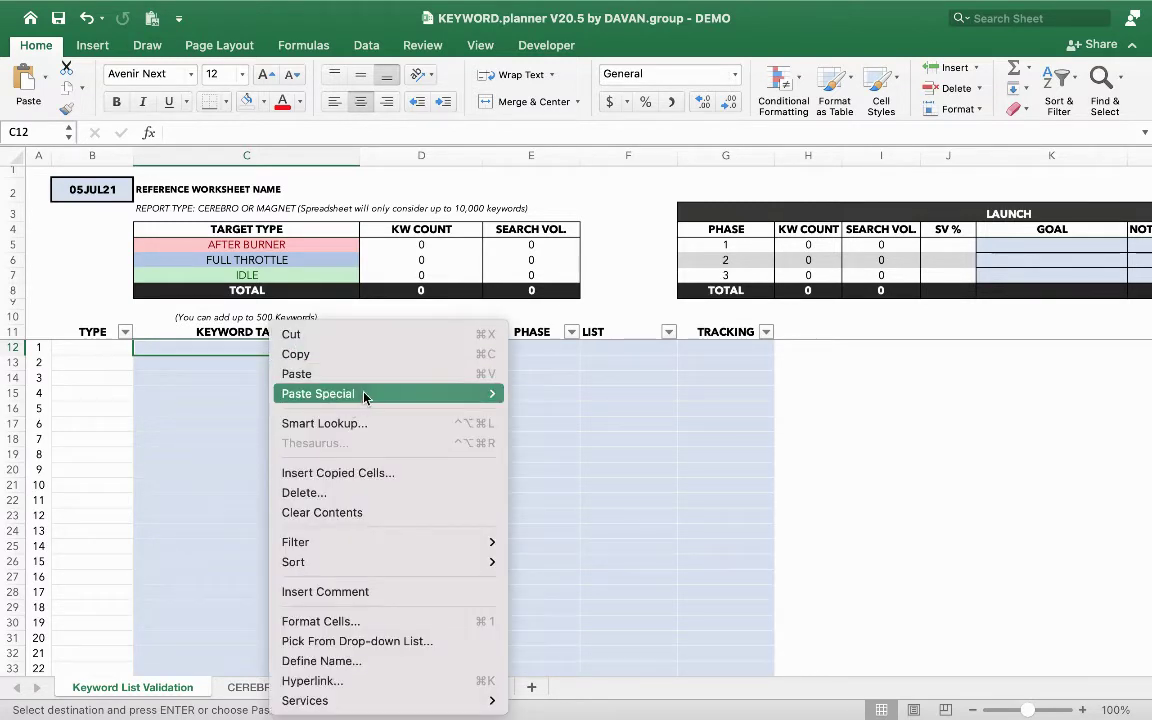
mouse_move(364, 397)
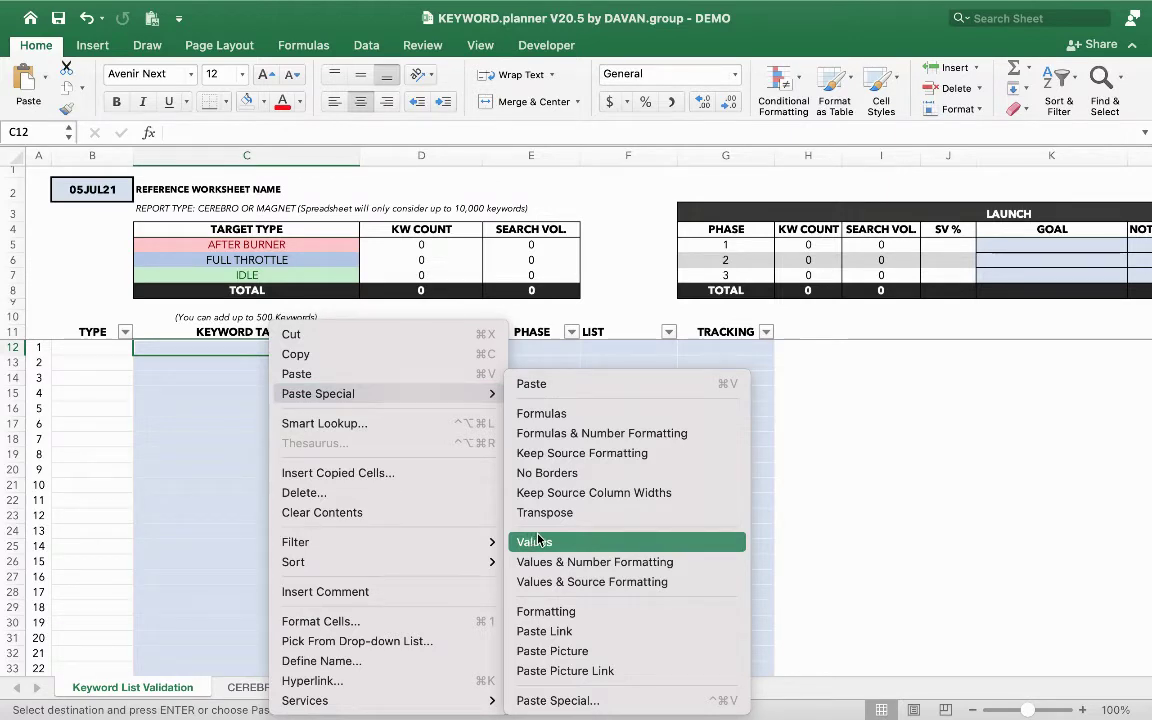
left_click(566, 543)
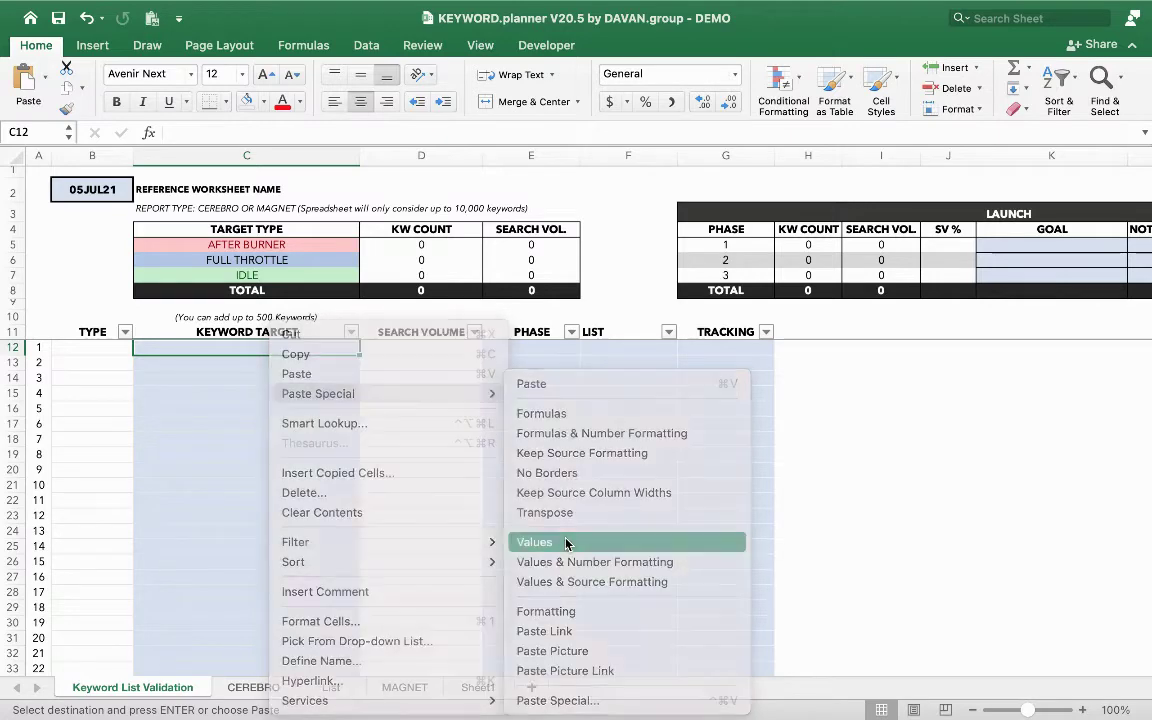
- Review the pasted keywords with their type and search volume lookups, and check the reference worksheet name in B2
key("Down")
key("Down")
key("Down")
key("Down")
key("Down")
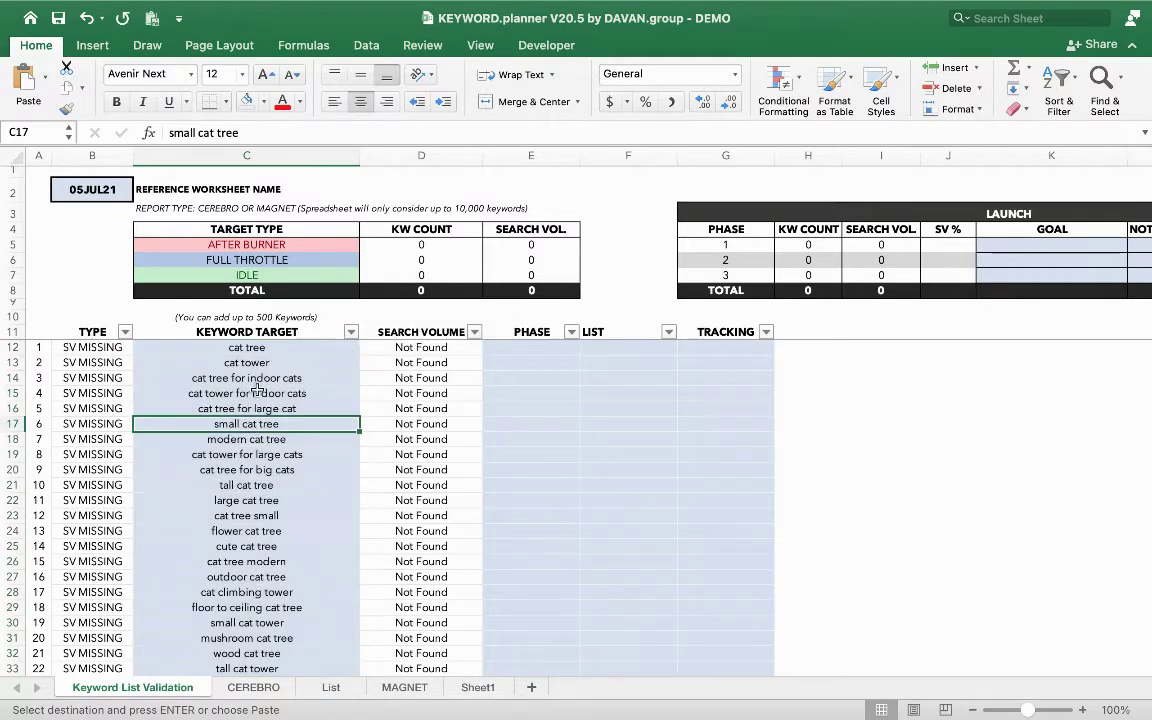
left_click(95, 347)
left_click(200, 347)
left_click(401, 347)
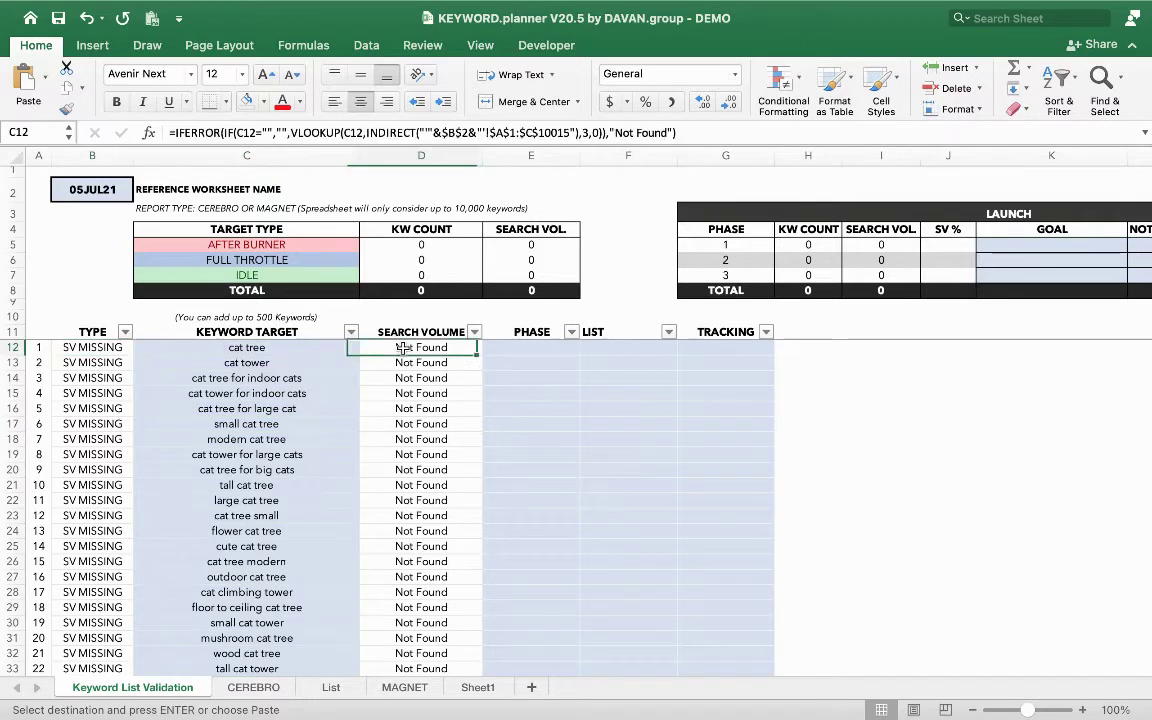
left_click(282, 440)
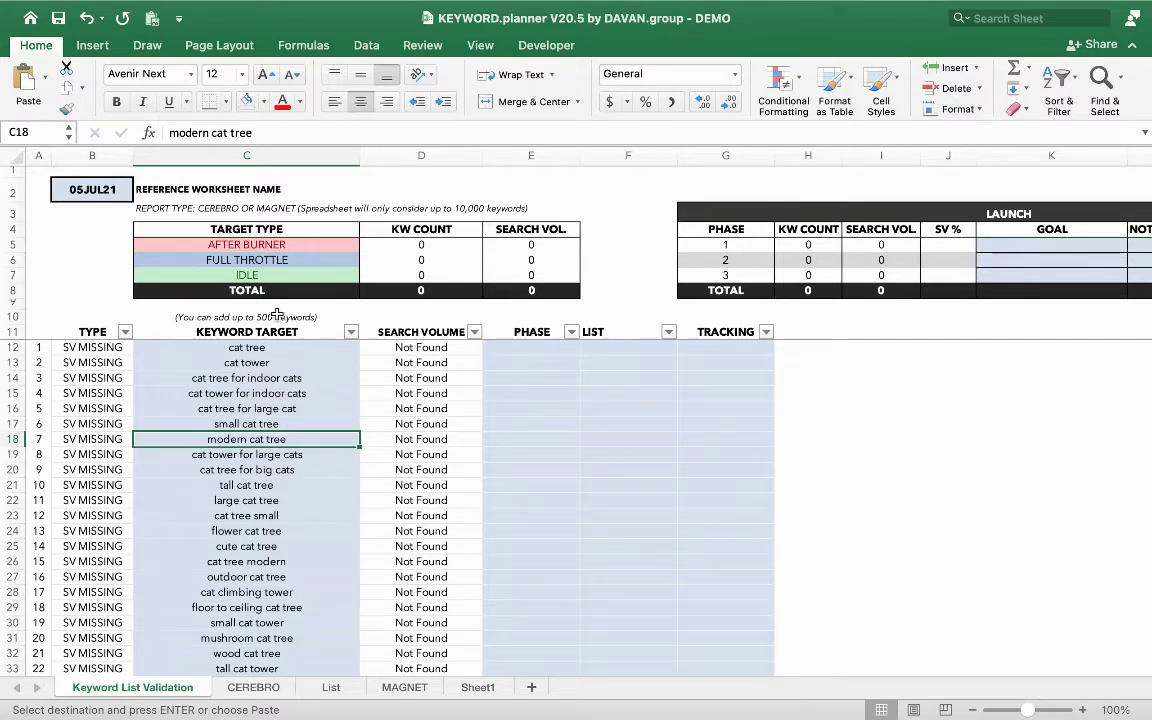
left_click(85, 188)
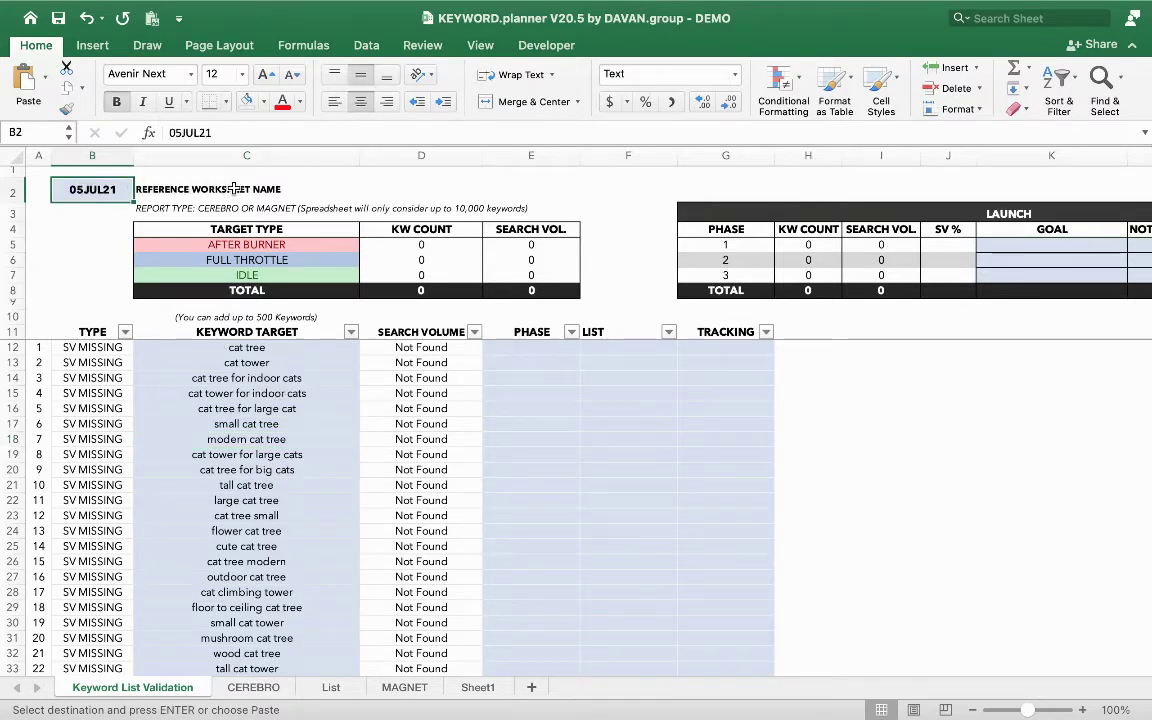
- Rename Sheet1, which holds the pasted Magnet data, as 10Jul21
left_click(476, 689)
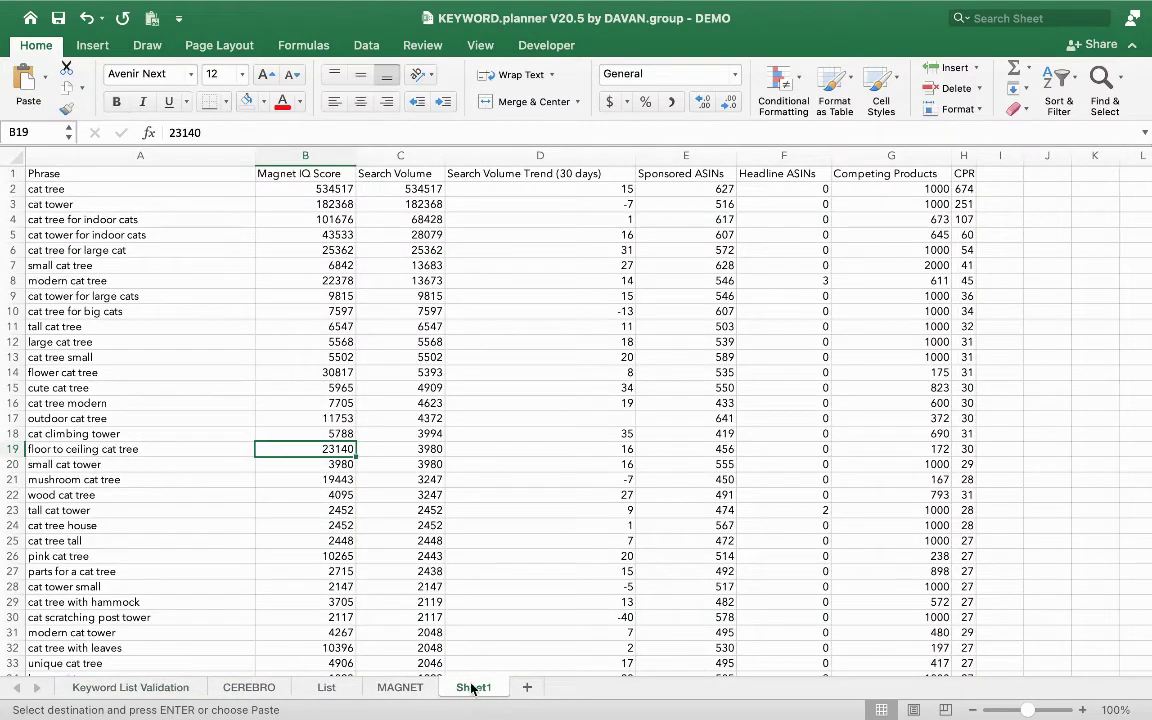
double_click(472, 688)
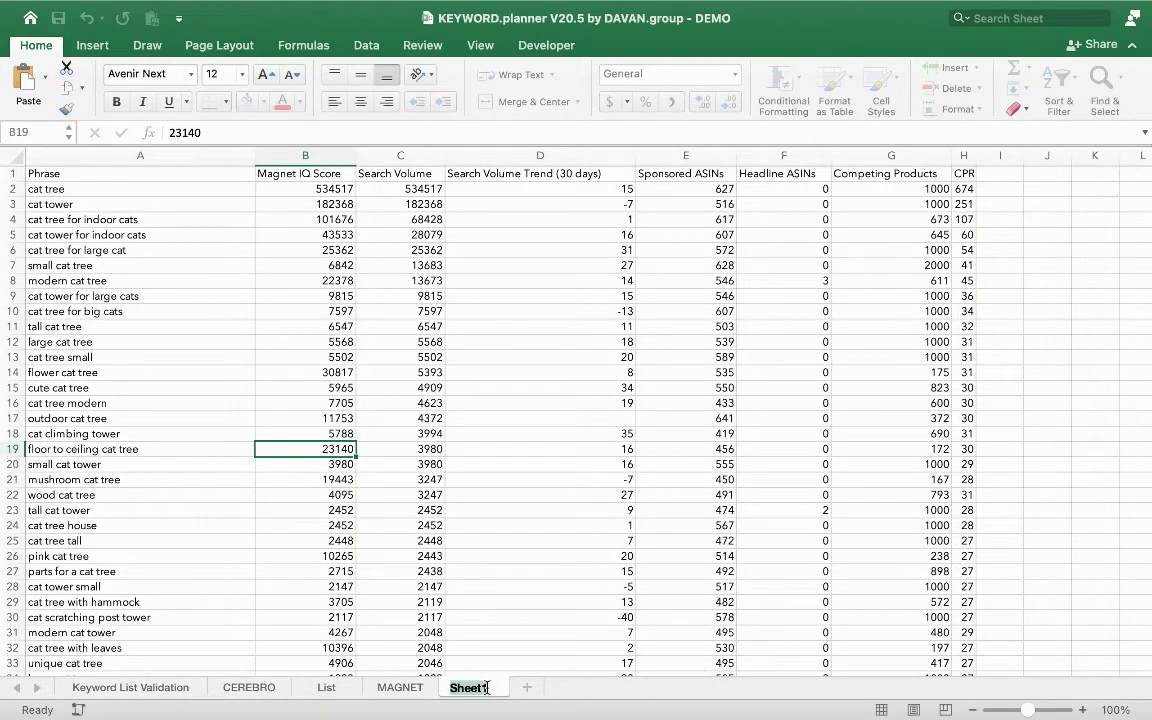
type("10Jul21")
key("Return")
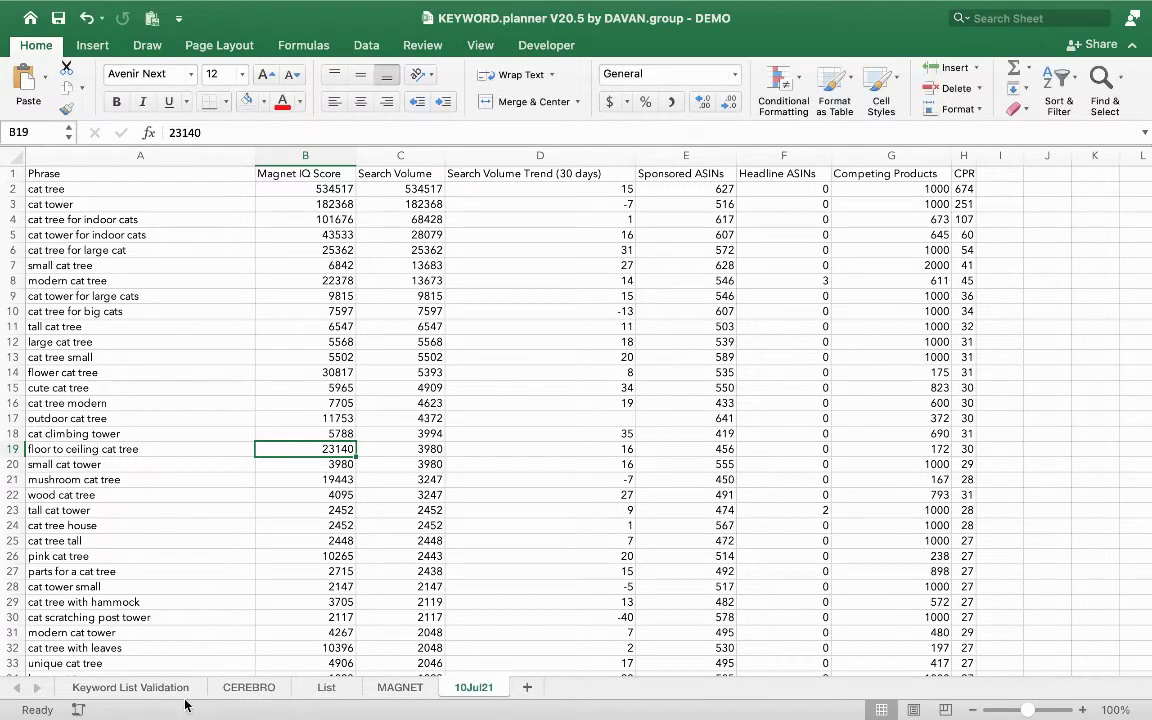
- Set the reference worksheet name in B2 of the Keyword List Validation sheet to 10Jul21
left_click(130, 687)
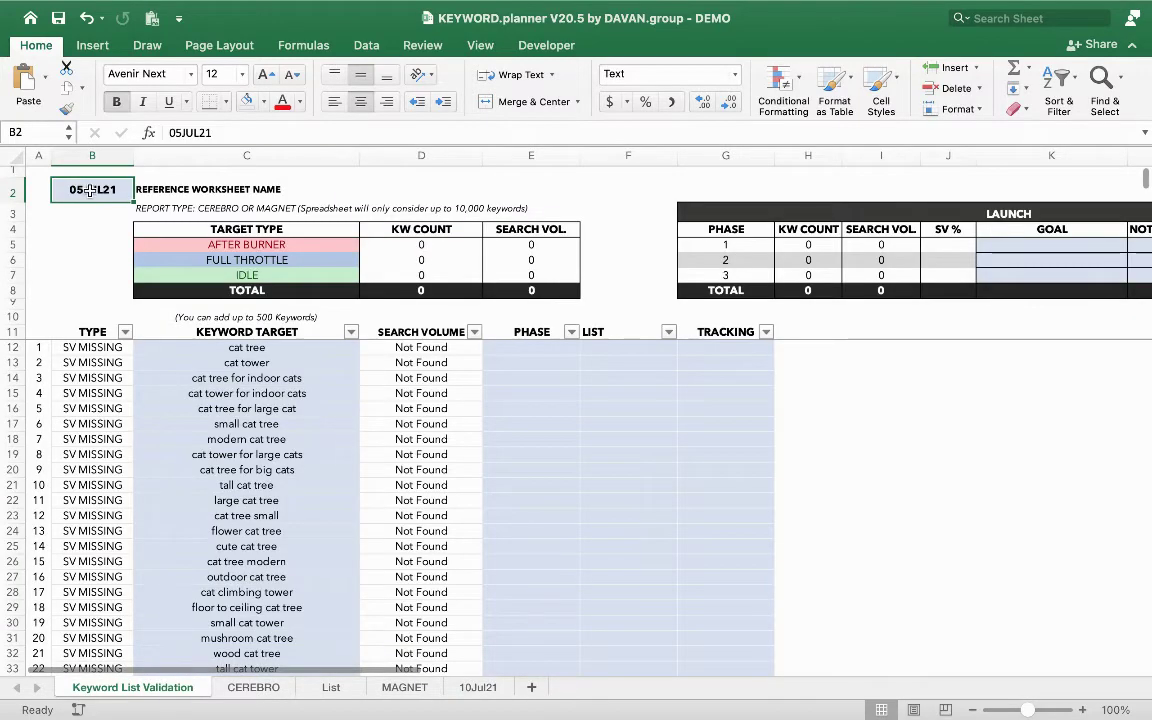
type("10Jul21")
key("Return")
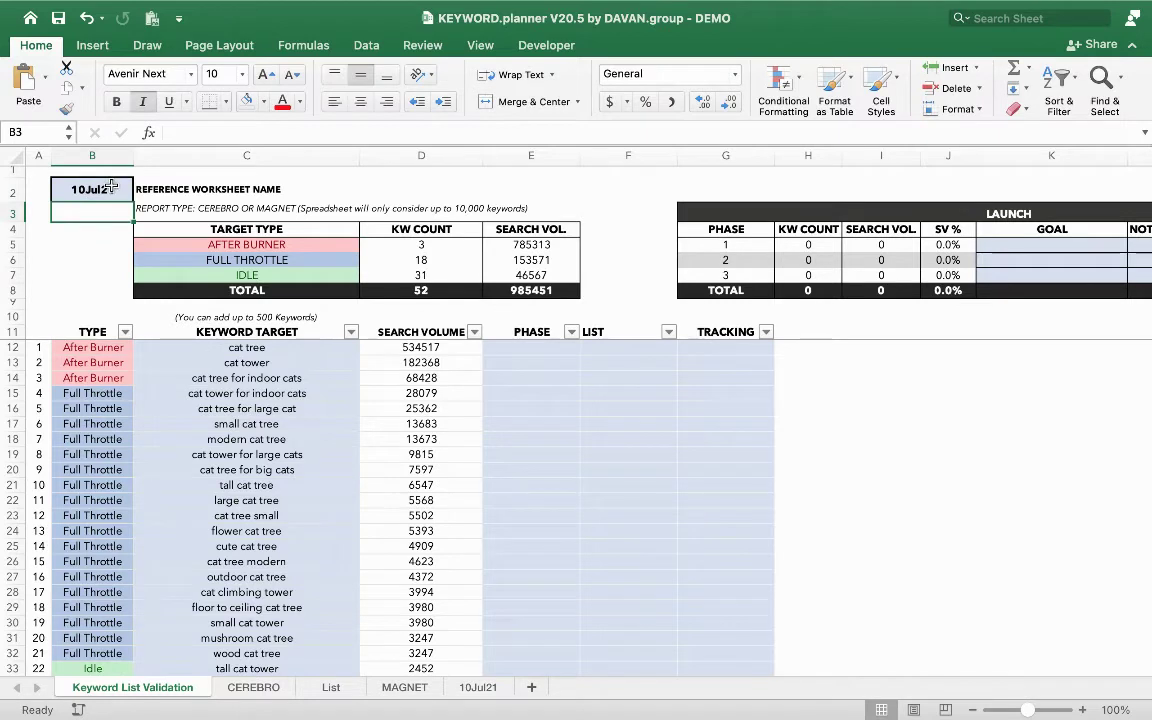
left_click(113, 187)
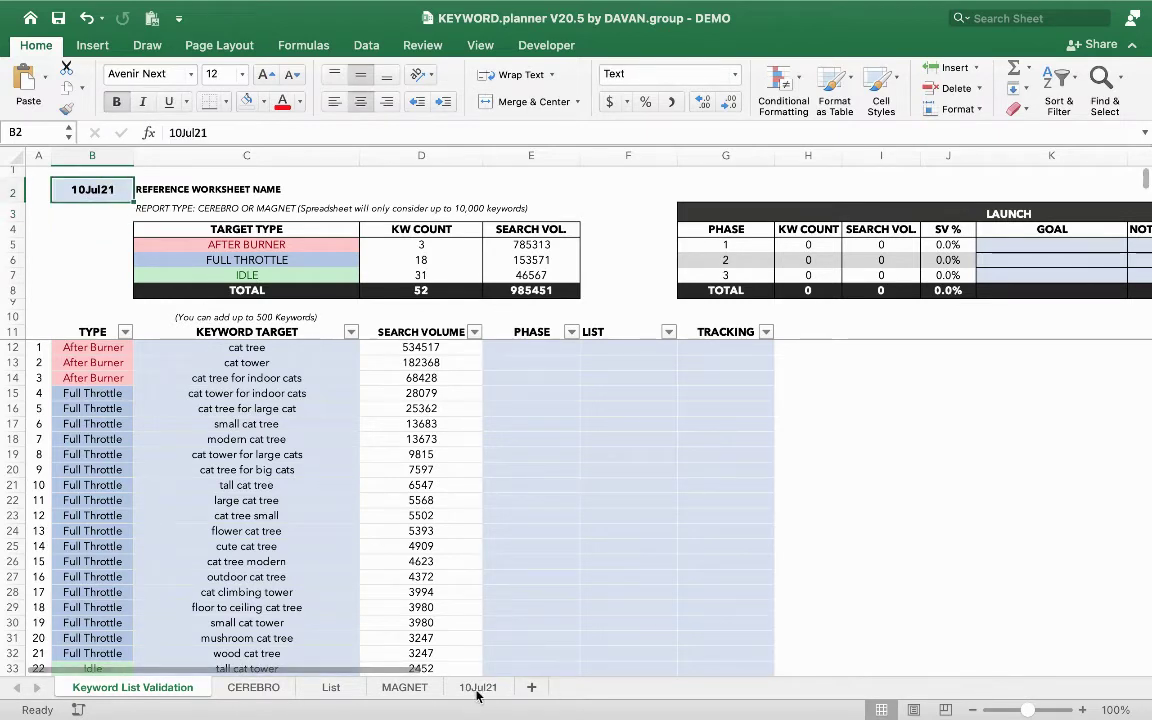
- Examine the types and search volumes across the validated keyword list and compare them with the Magnet data on the 10Jul21 sheet
left_click(305, 441)
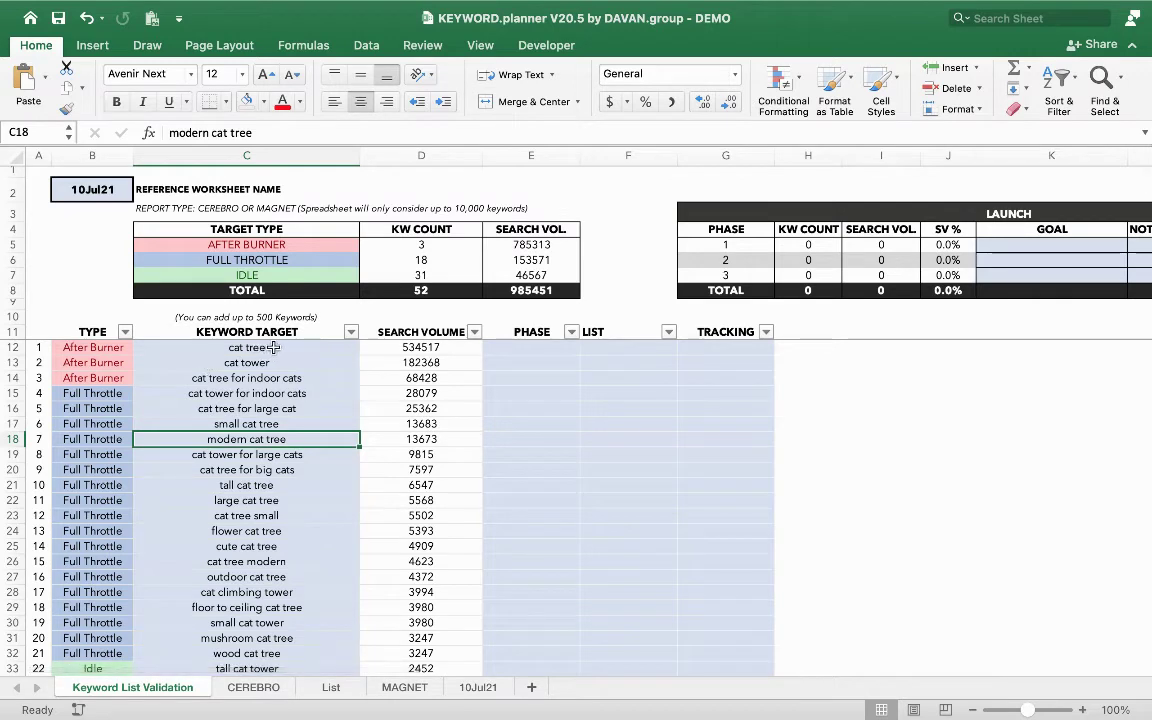
left_click(405, 346)
left_click(293, 347)
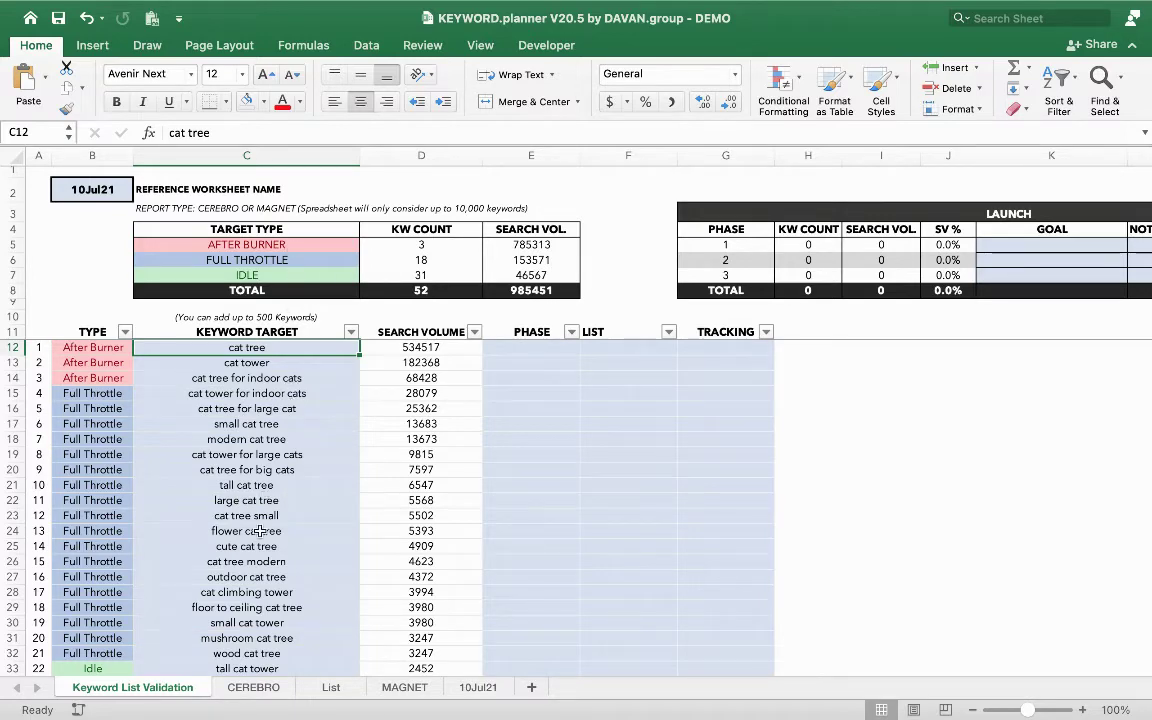
scroll(240, 480, "down", 7)
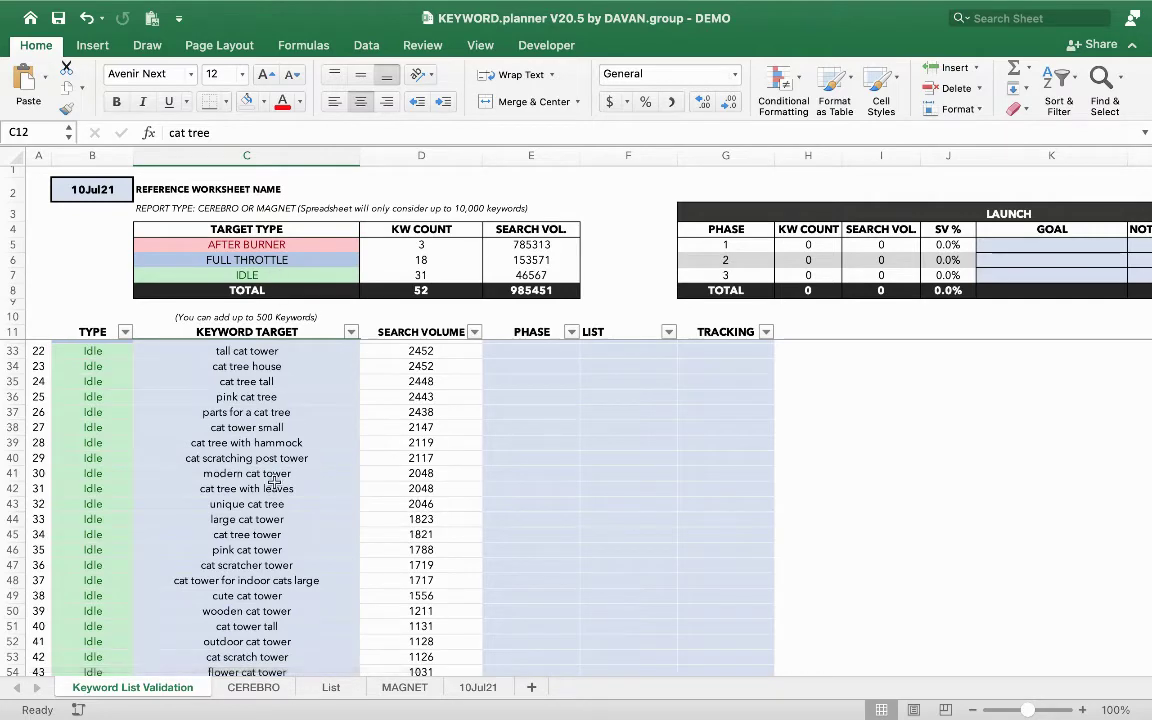
scroll(274, 484, "up", 7)
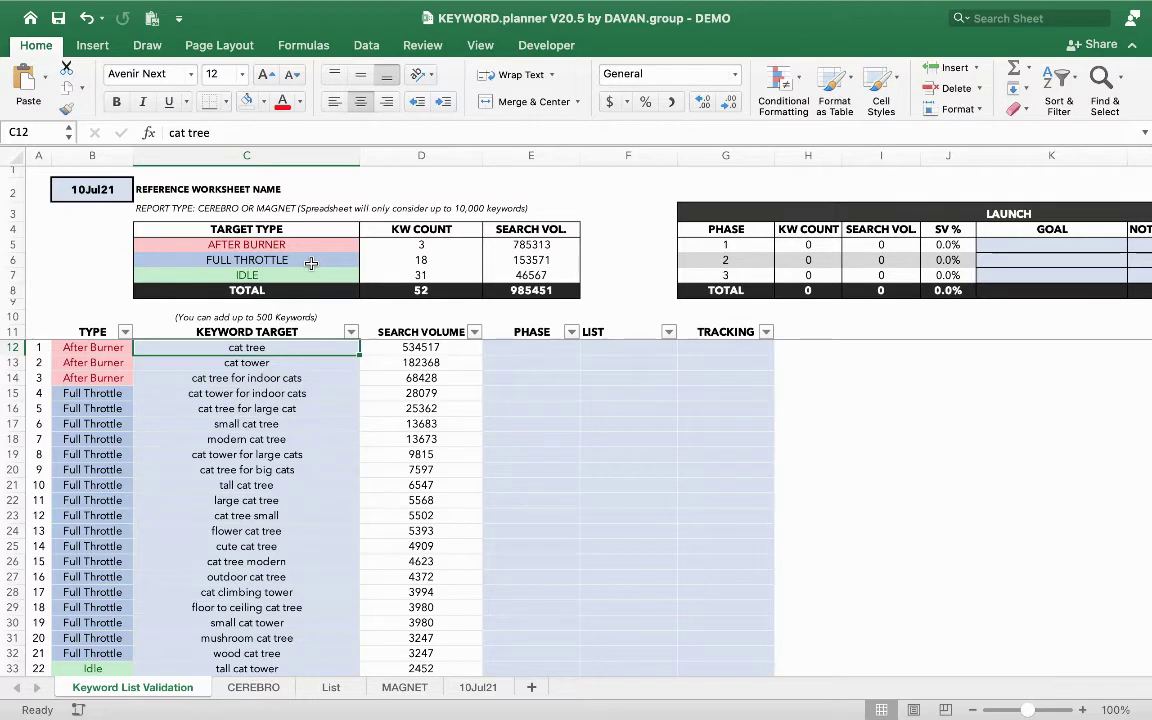
left_click(275, 441)
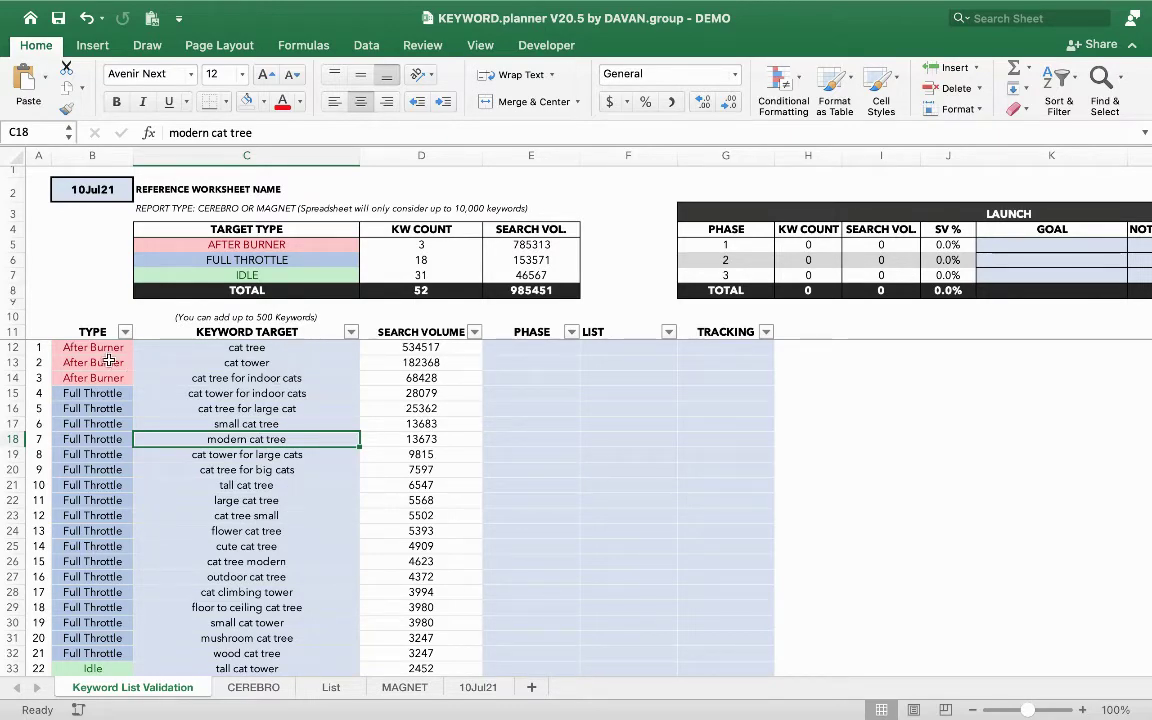
scroll(105, 465, "down", 3)
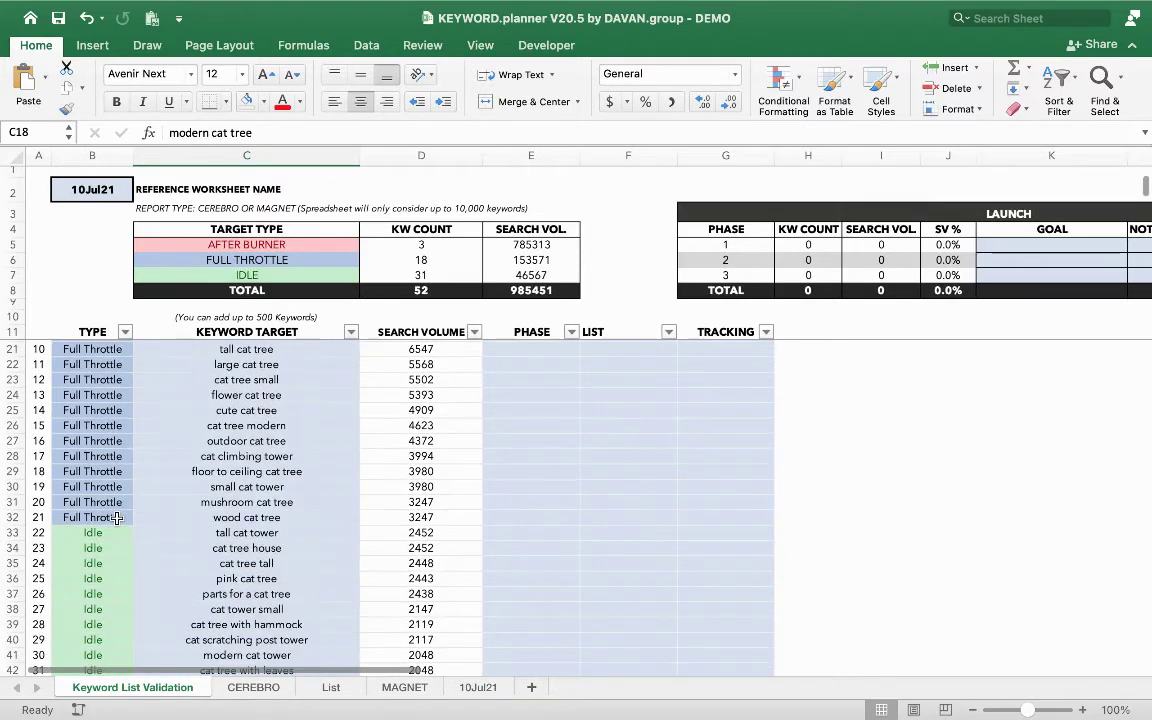
scroll(237, 518, "up", 3)
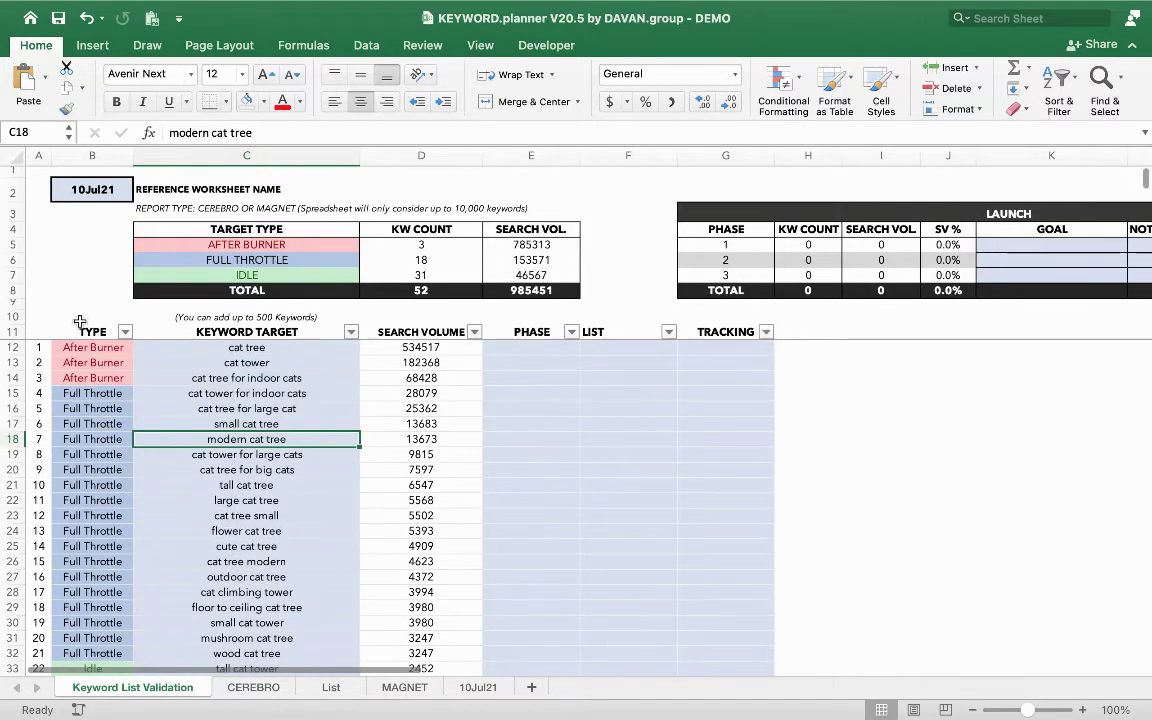
left_click(283, 347)
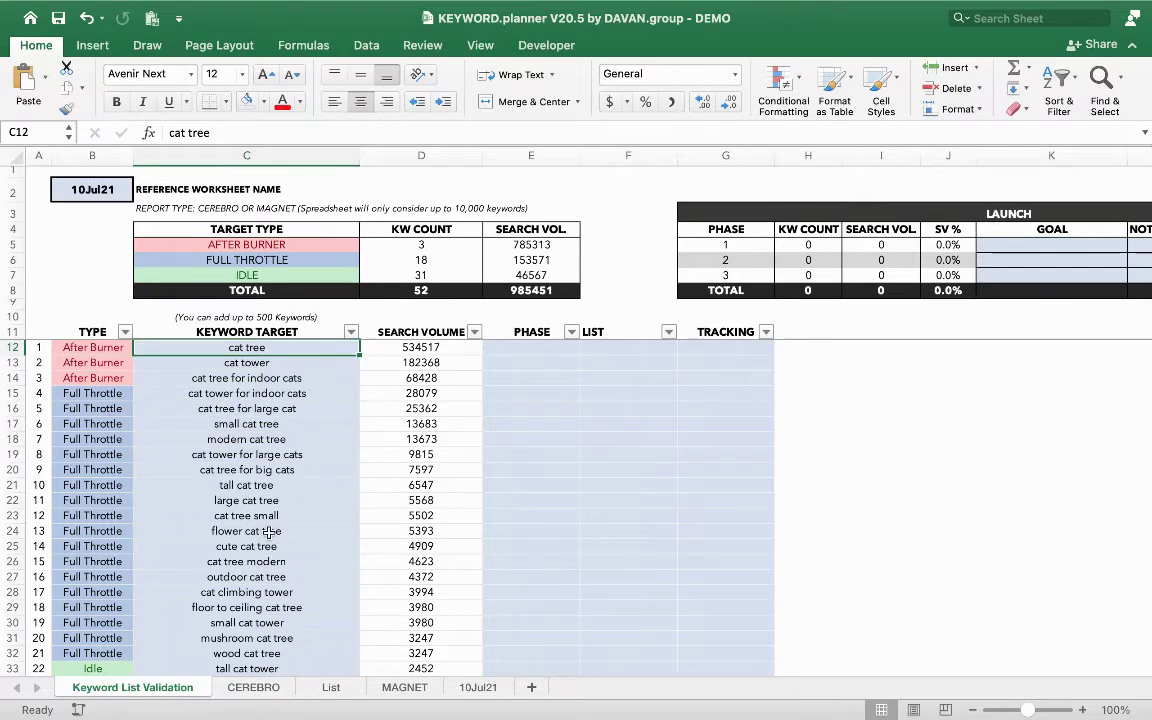
left_click(428, 690)
left_click(486, 689)
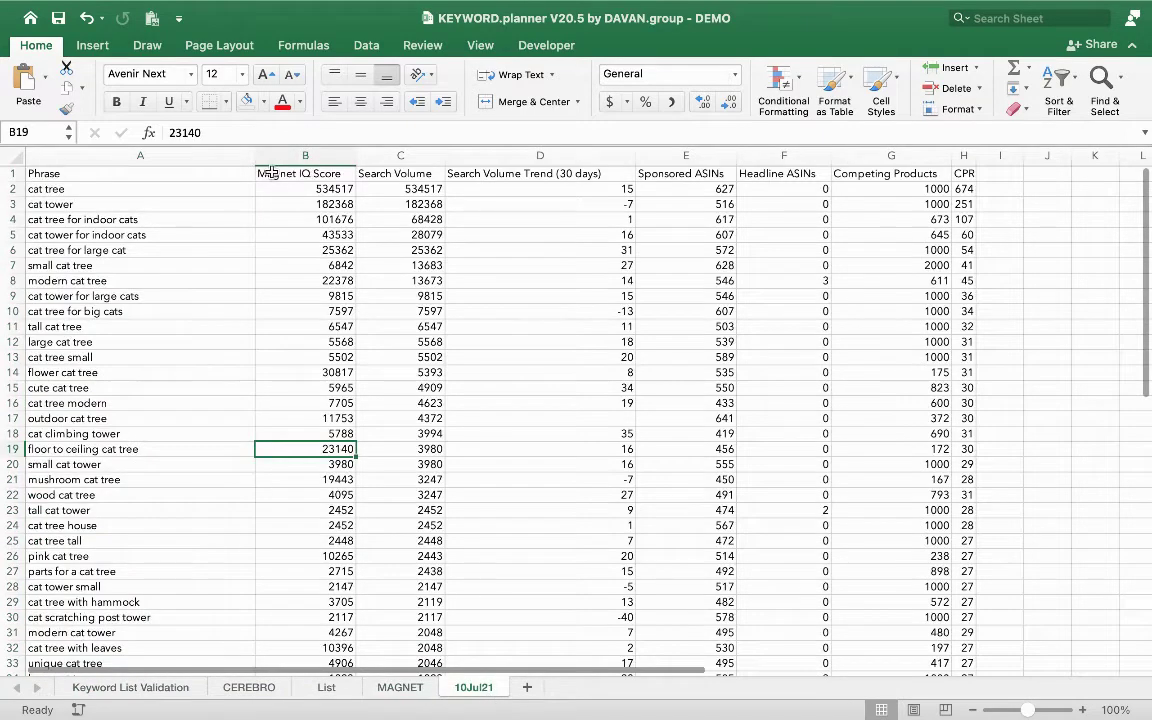
left_click(159, 692)
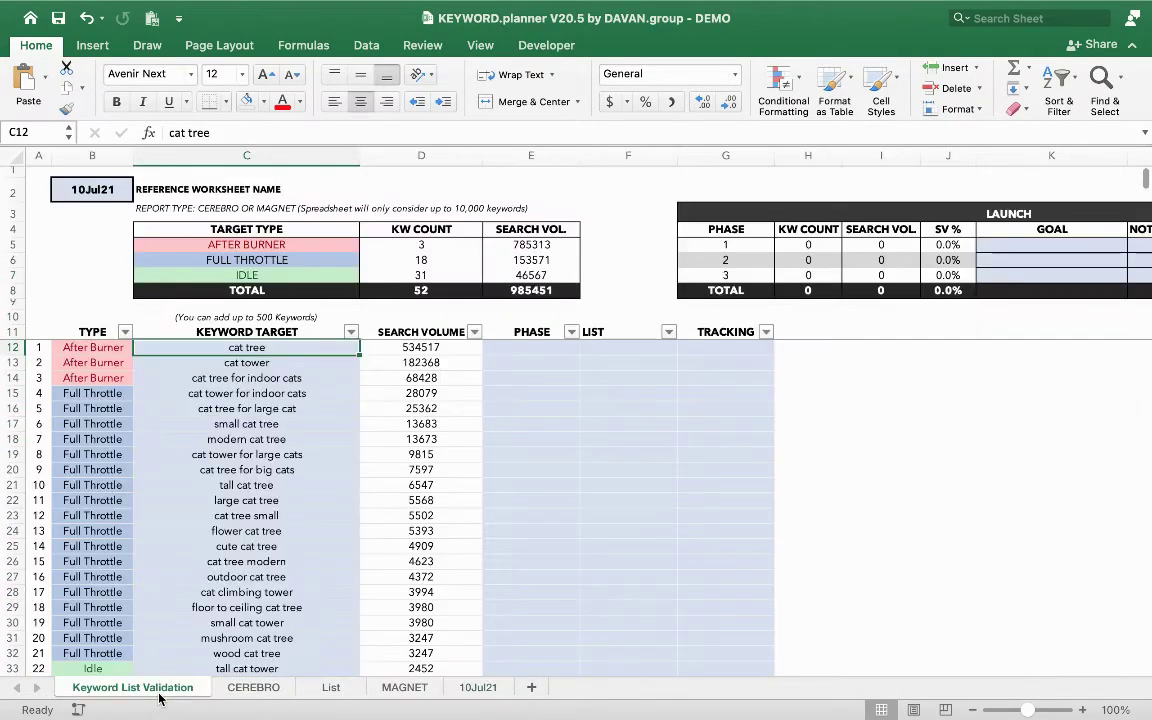
- Filter the KEYWORD TARGET column to show only keywords containing "hammock"
left_click(545, 349)
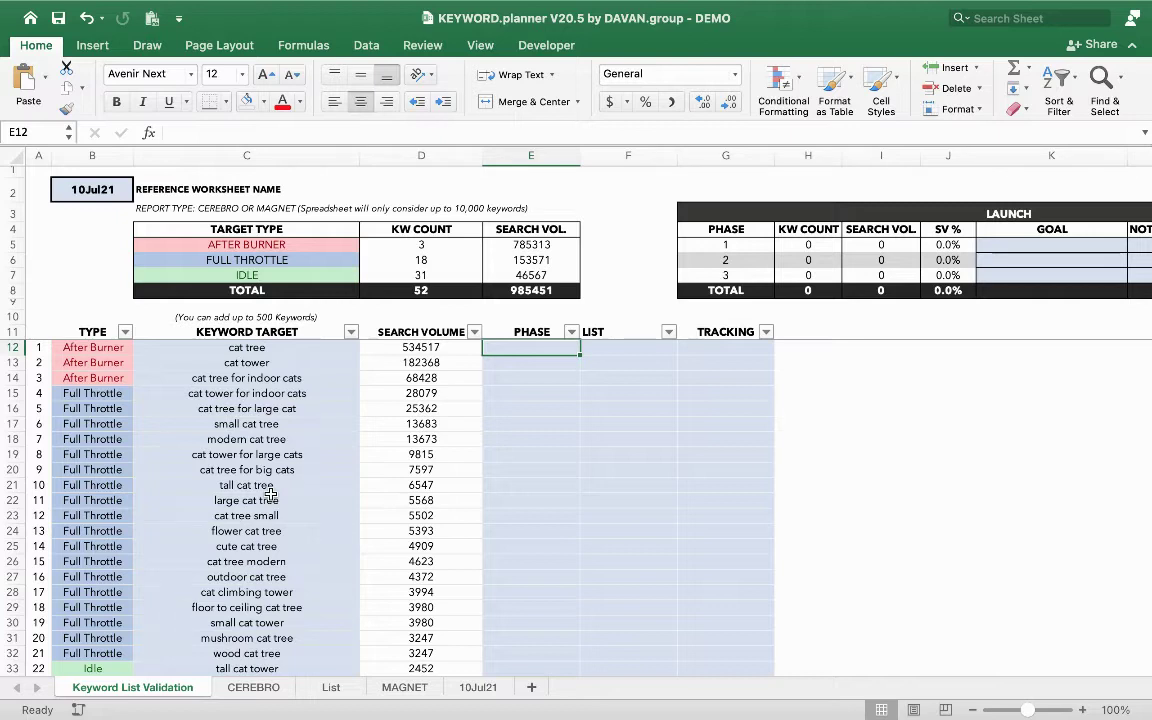
left_click(351, 333)
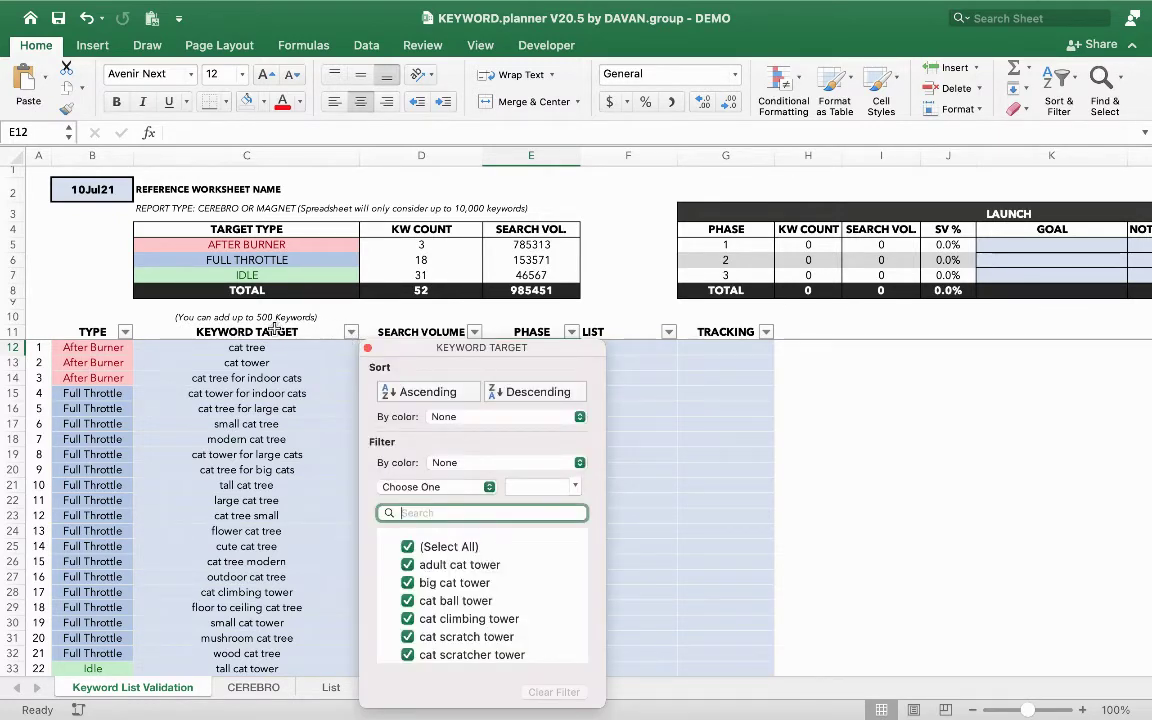
type("hammock")
left_click(336, 318)
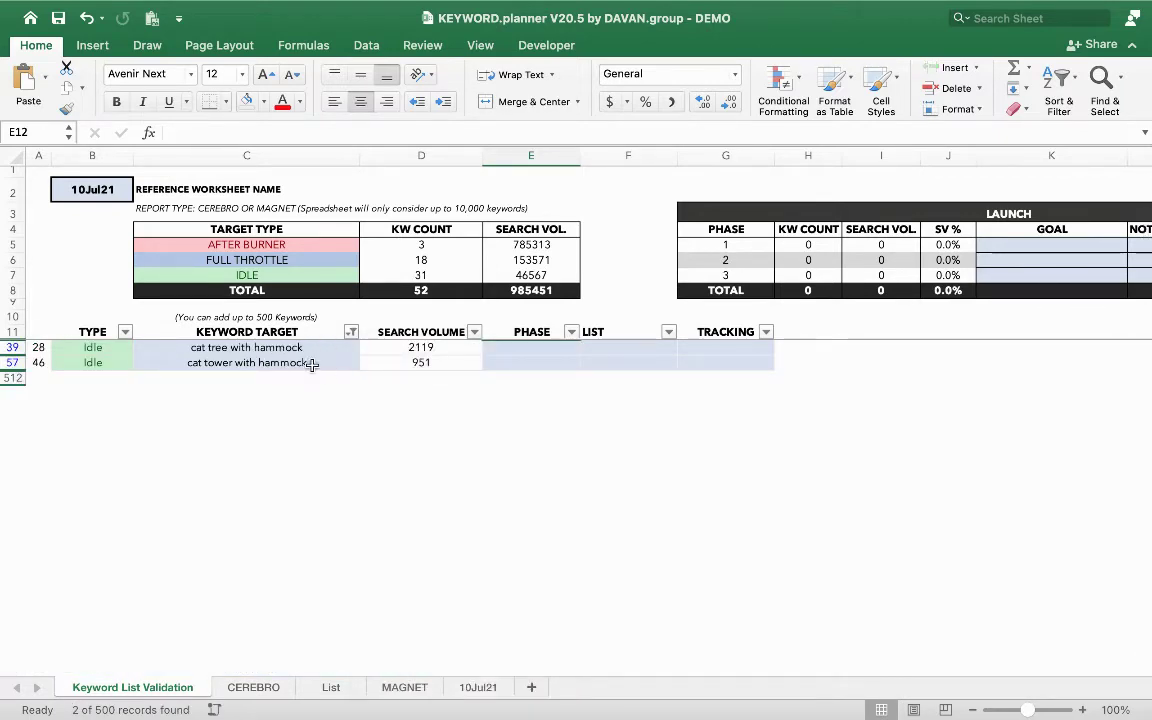
- Assign phase 1 to the keywords "cat tree with hammock" and "cat tower with hammock"
left_click(520, 346)
type("1")
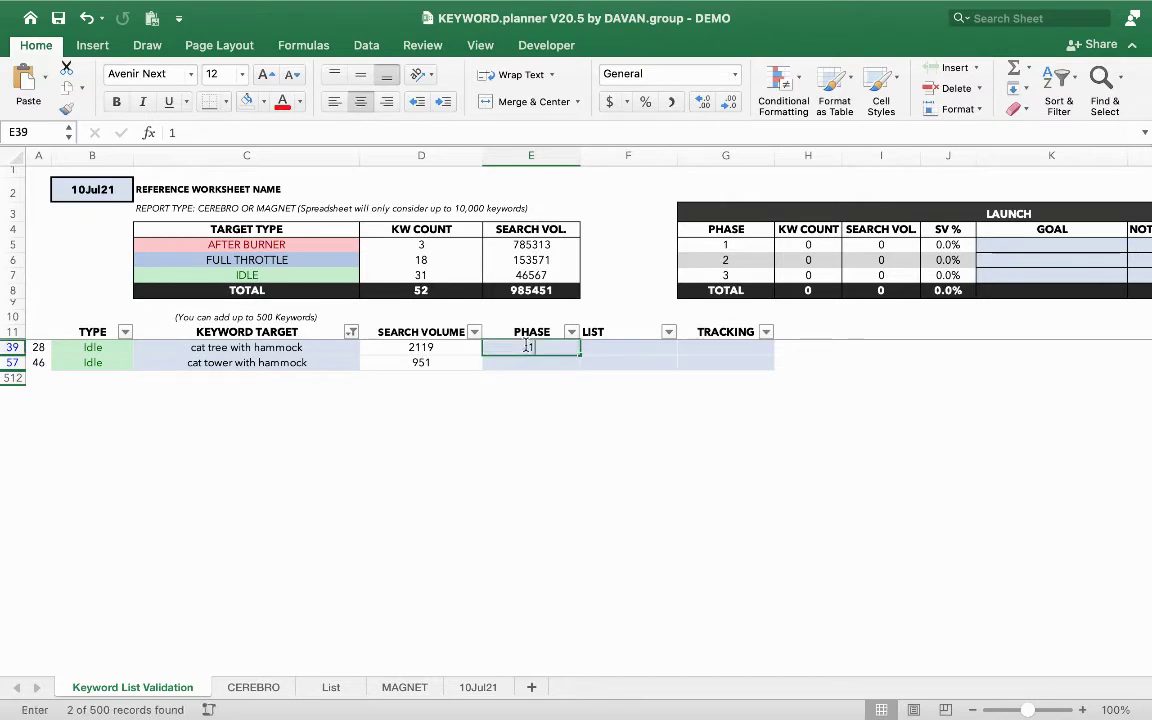
key("Return")
type("1")
key("Return")
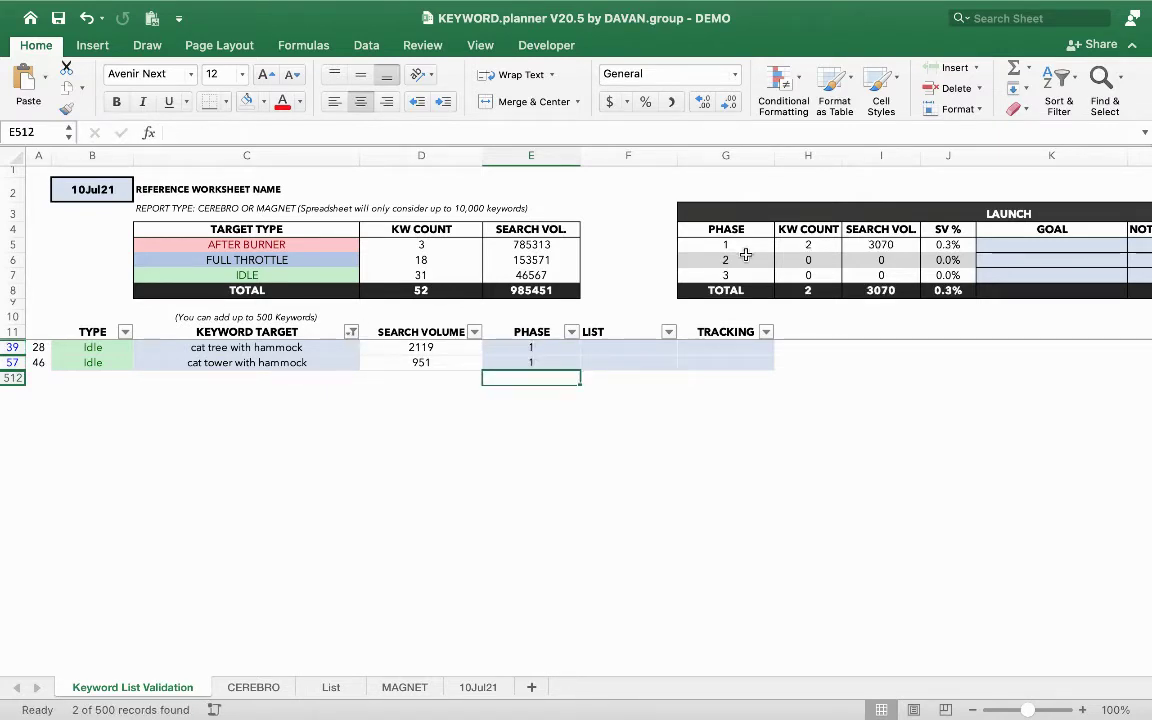
- Check the phase 1 keyword count, search volume and SV % in the LAUNCH table, and the total keyword count
scroll(745, 252, "right", 1)
left_click(800, 245)
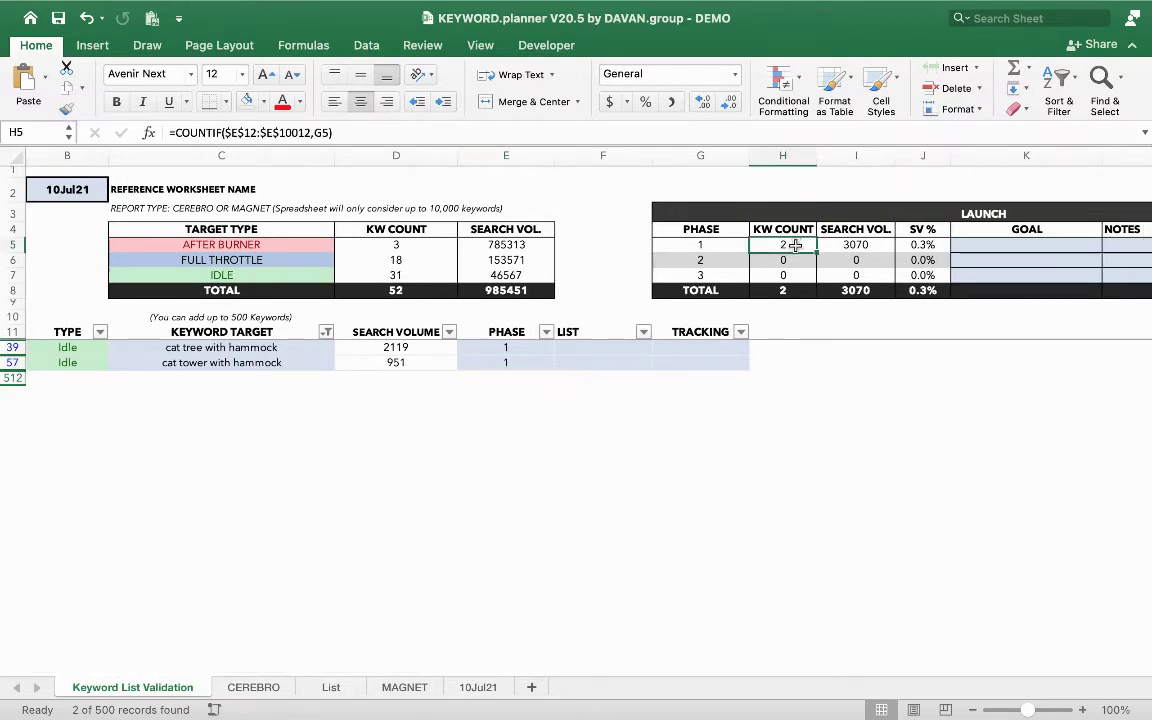
left_click(855, 245)
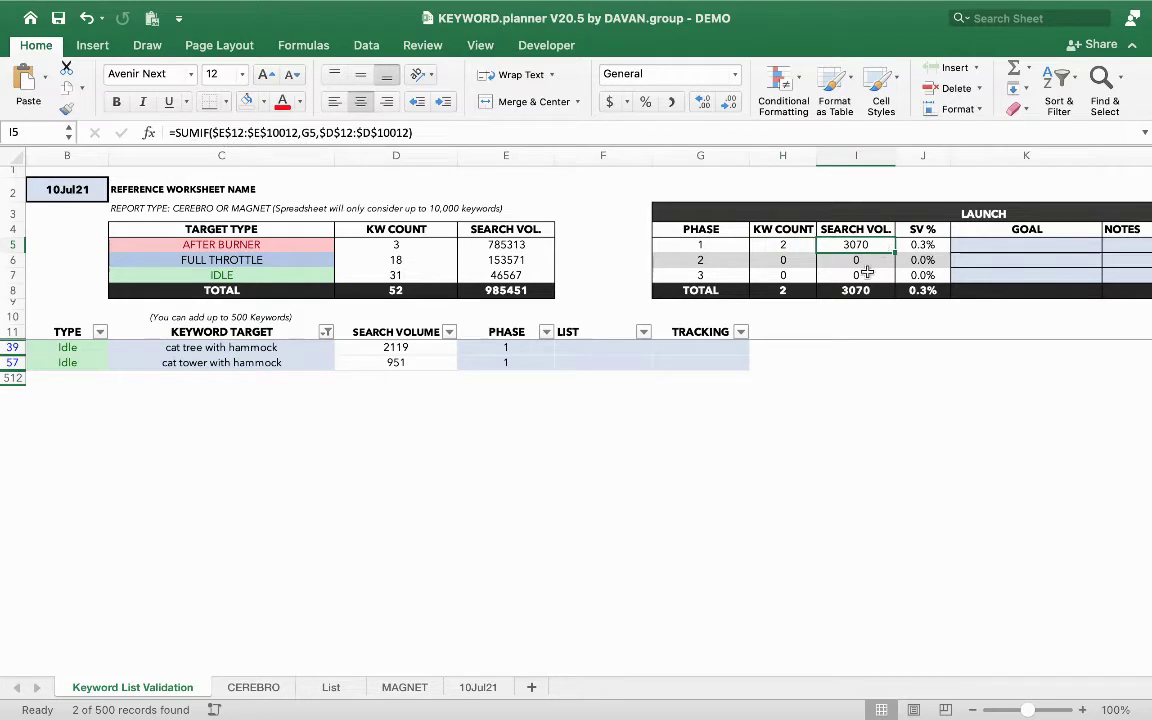
left_click(915, 245)
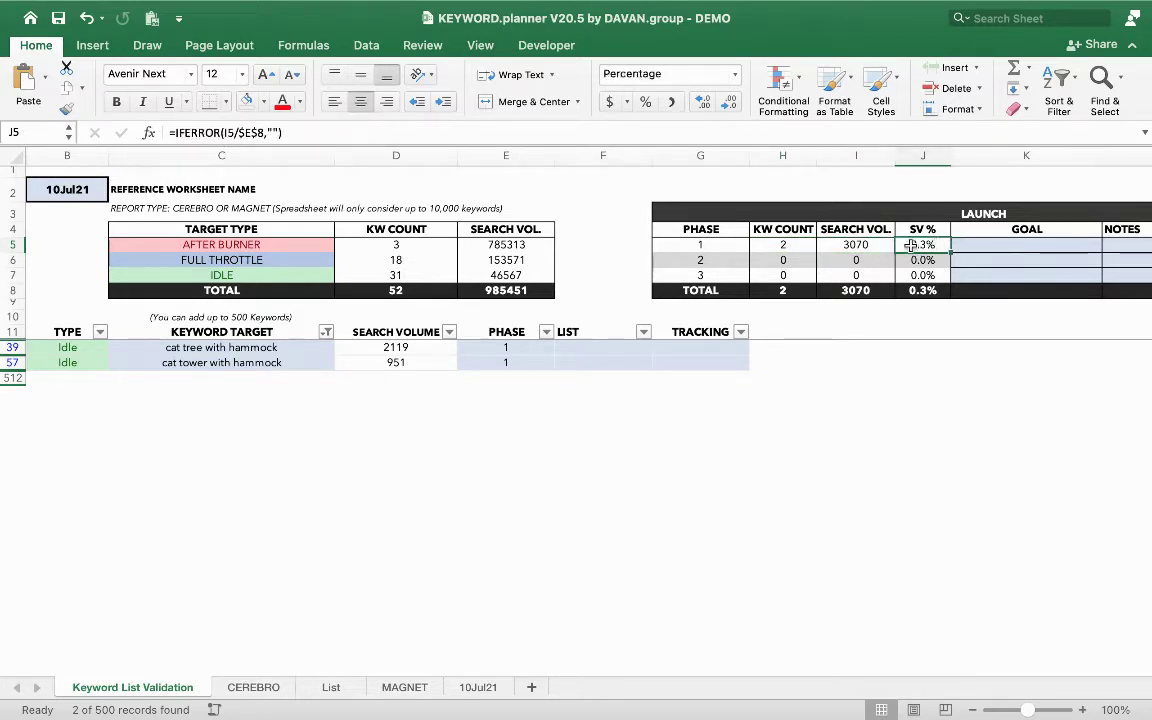
left_click(412, 290)
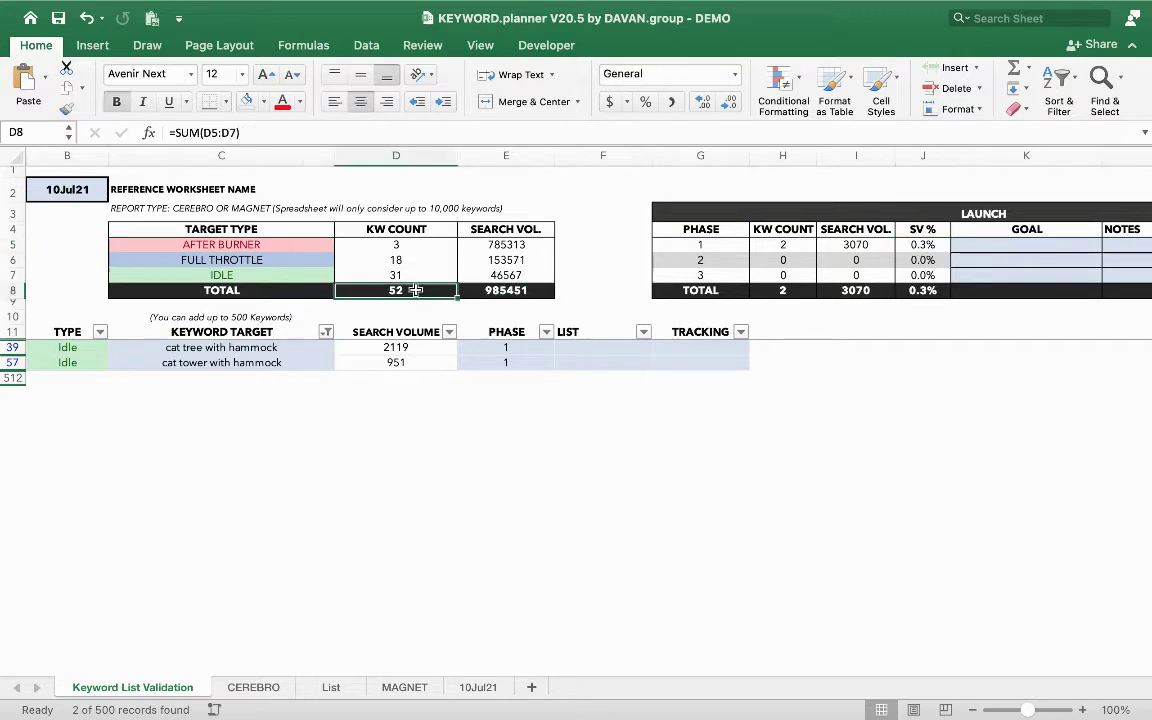
- Filter the KEYWORD TARGET column to show only keywords containing "modern"
key("Right")
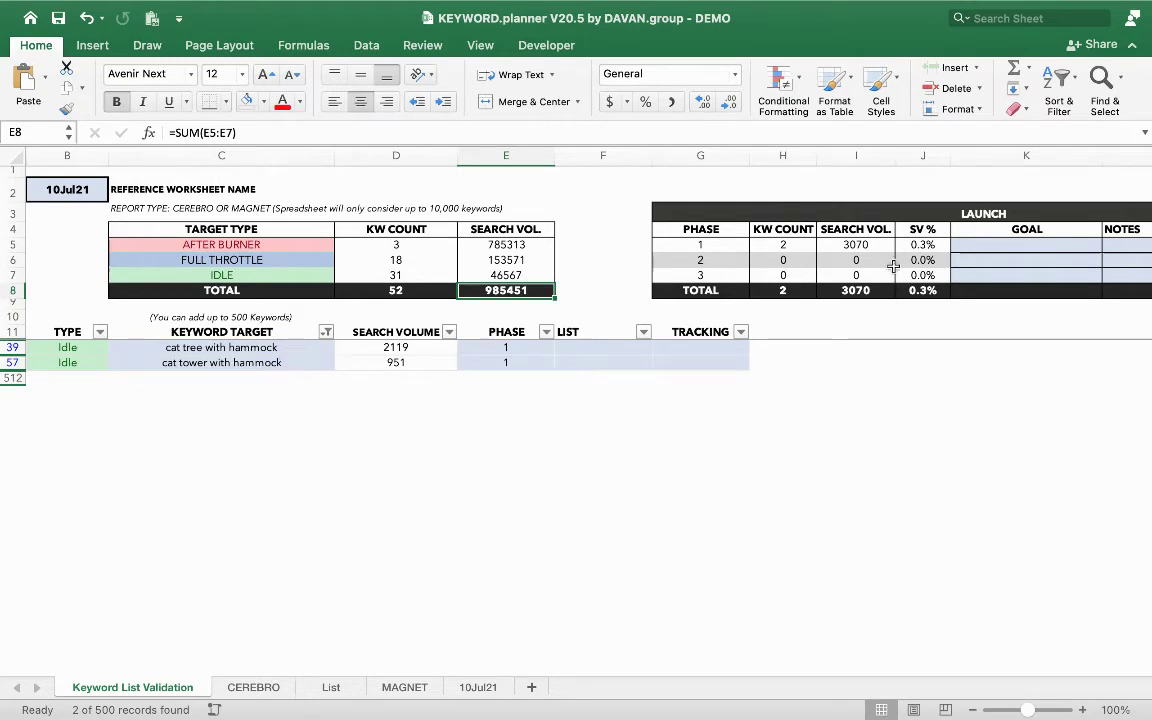
left_click(326, 333)
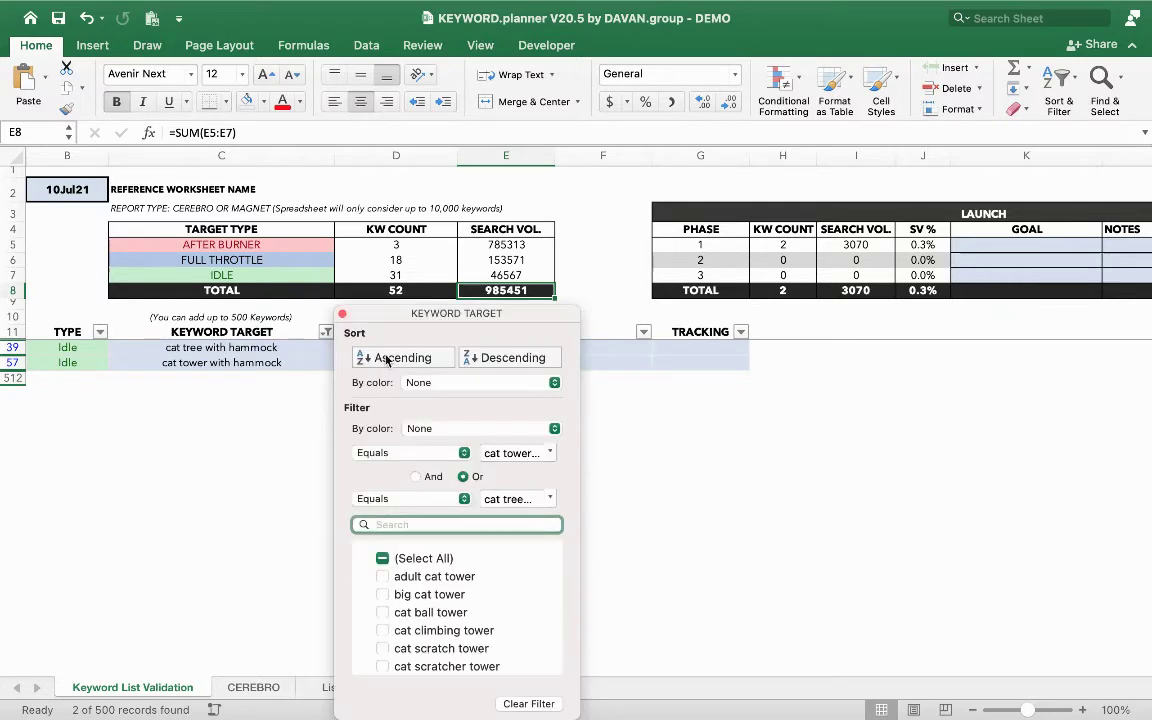
type("modern")
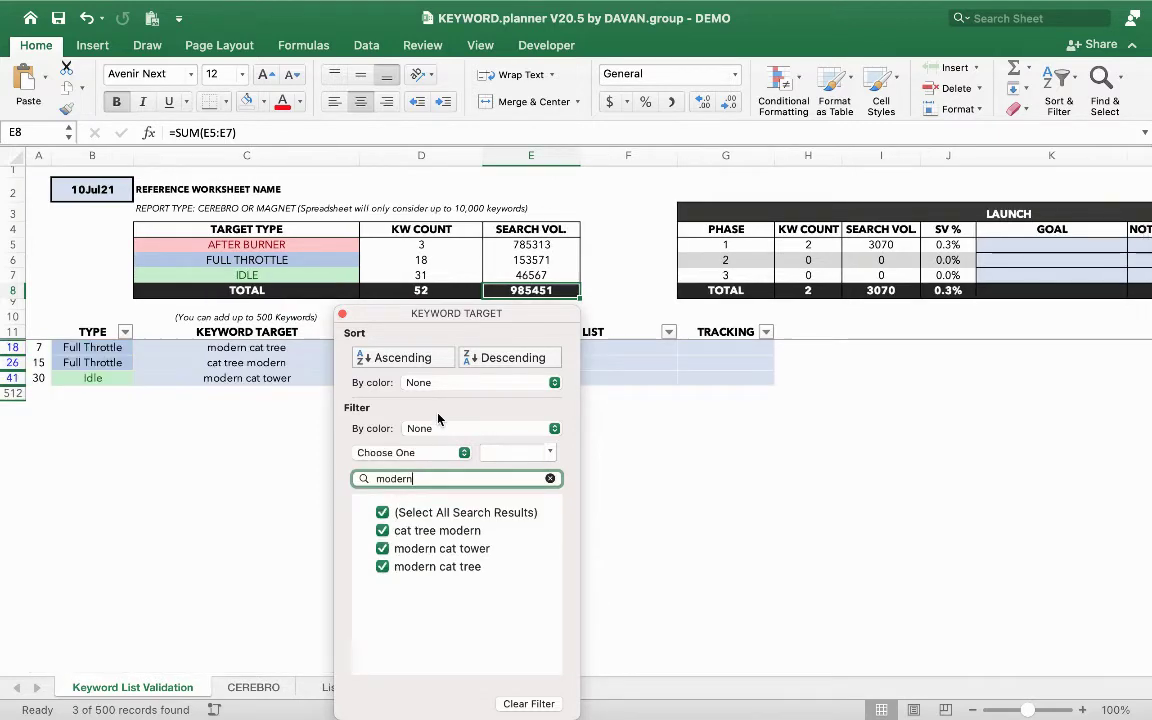
left_click(315, 340)
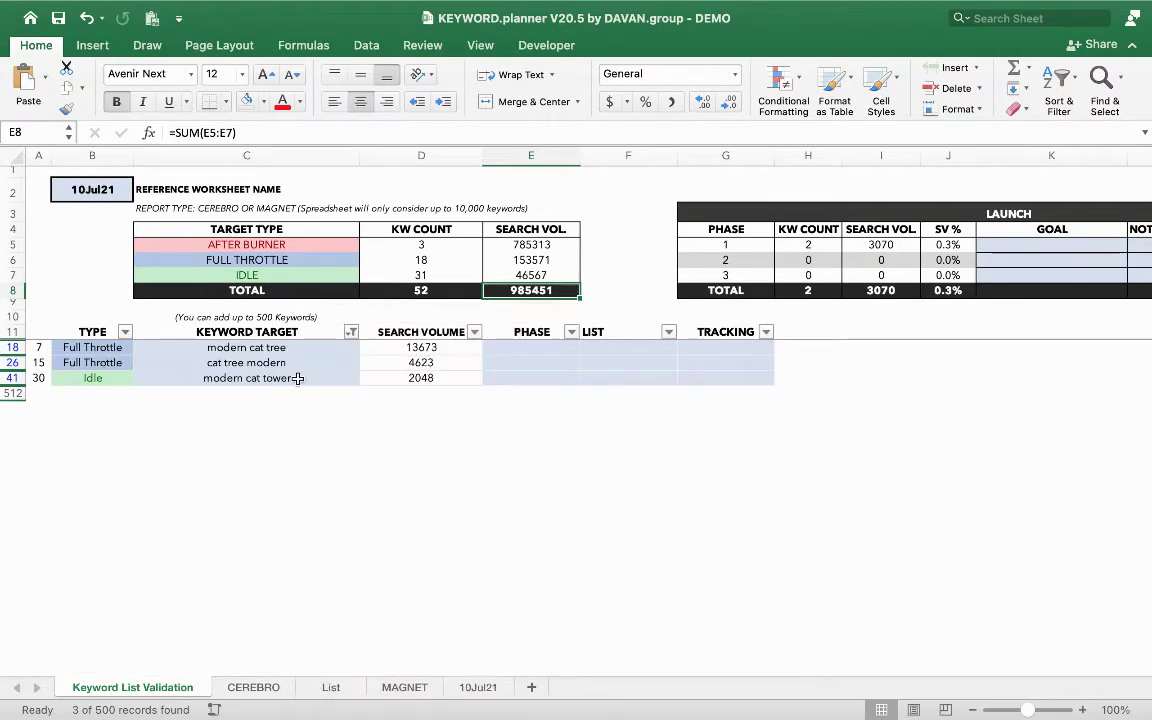
- Assign phase 2 to the three "modern" keywords and check the phase 2 search volume and keyword count in the LAUNCH table
left_click(530, 346)
type("2")
key("Return")
type("2")
key("Return")
type("2")
key("Return")
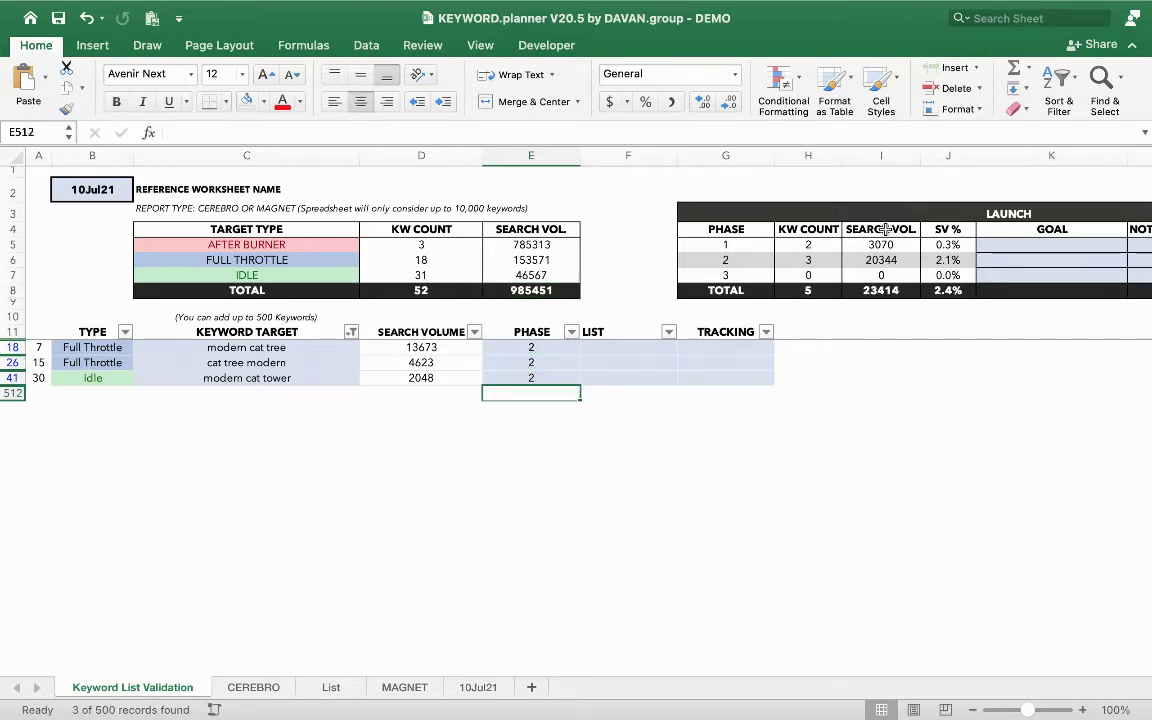
left_click(856, 258)
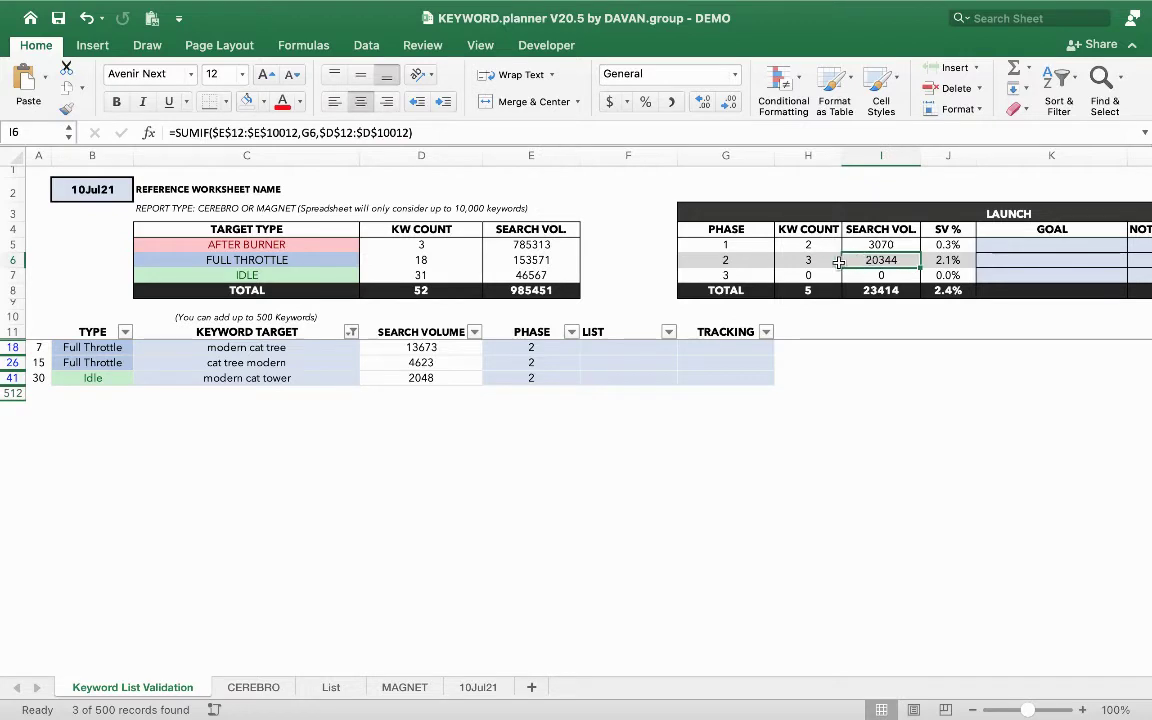
left_click(829, 259)
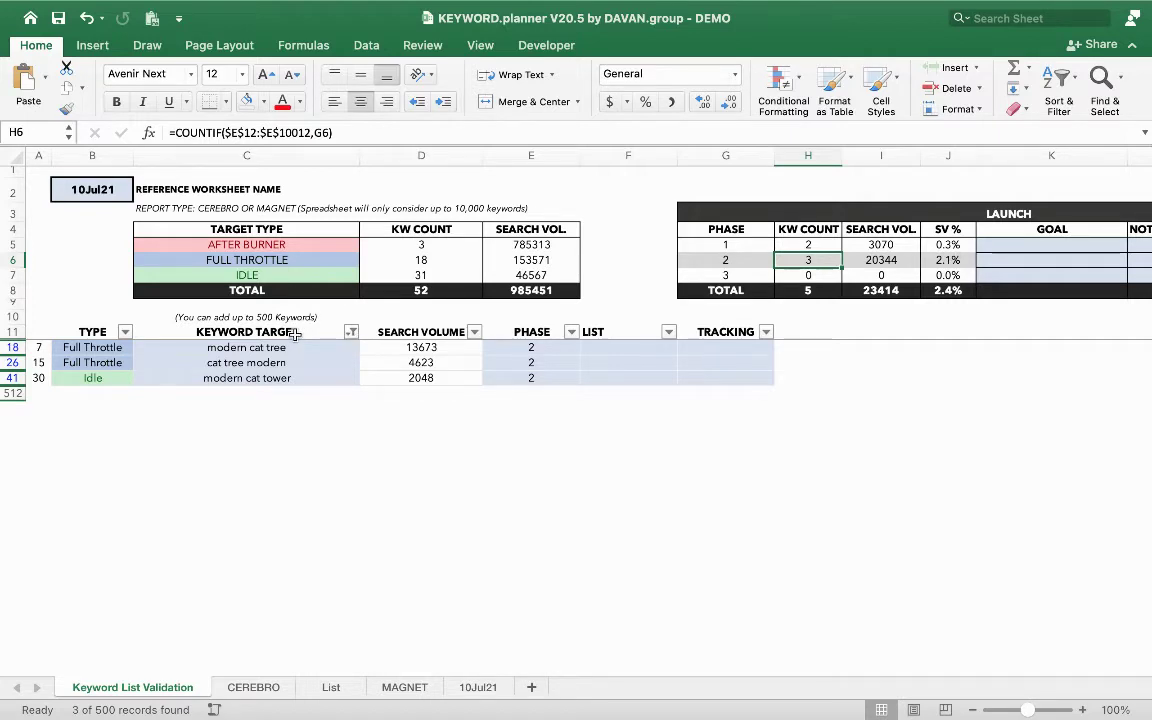
- Filter the KEYWORD TARGET column to show only keywords containing "large"
left_click(351, 332)
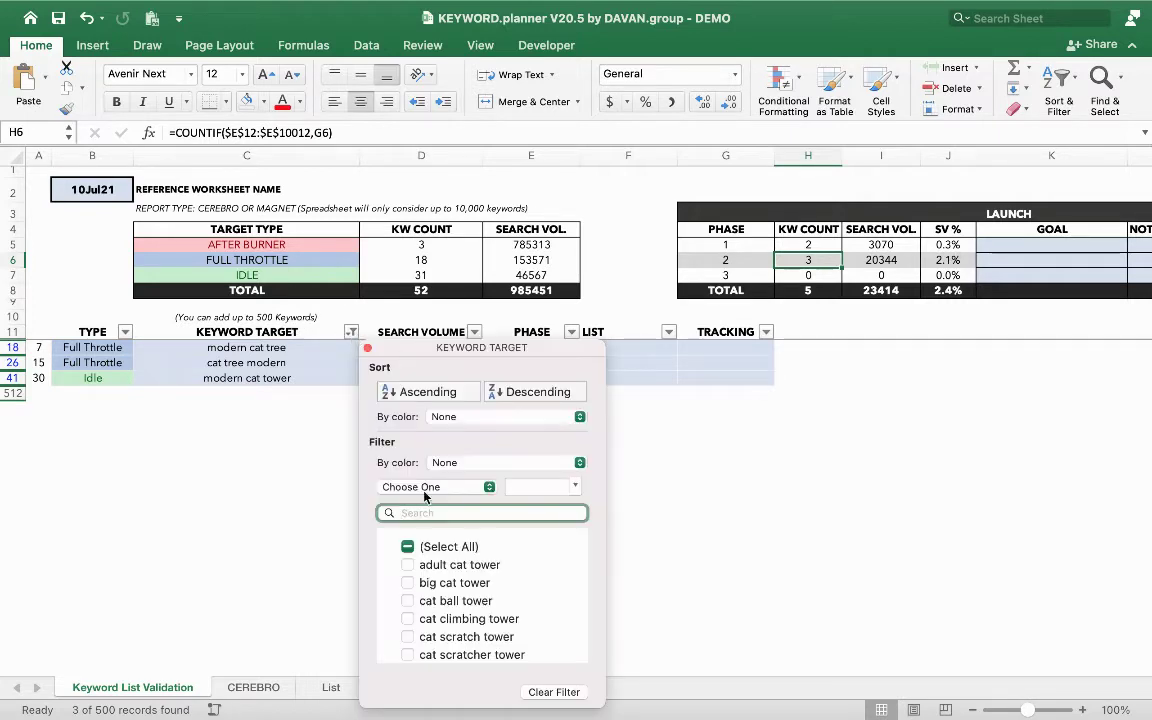
type("large")
left_click(367, 348)
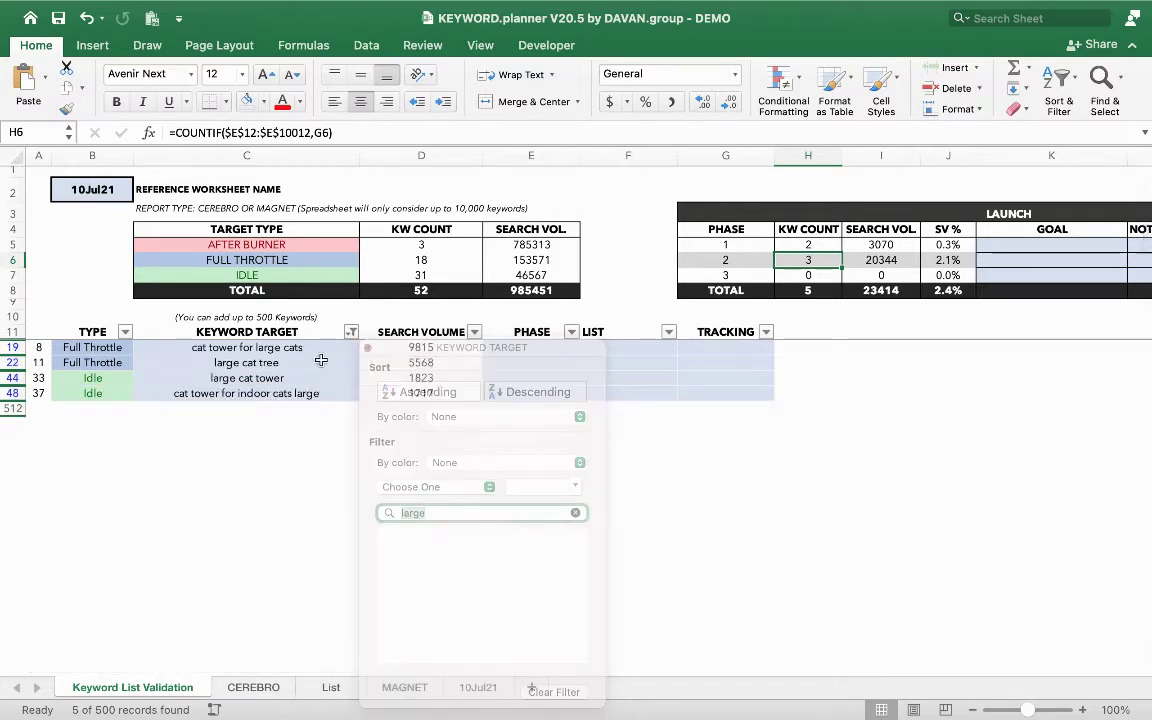
- Assign phase 3 to "cat tower for large cats", "large cat tree", "large cat tower" and "cat tower for indoor cats large"
left_click(516, 346)
type("3")
key("Return")
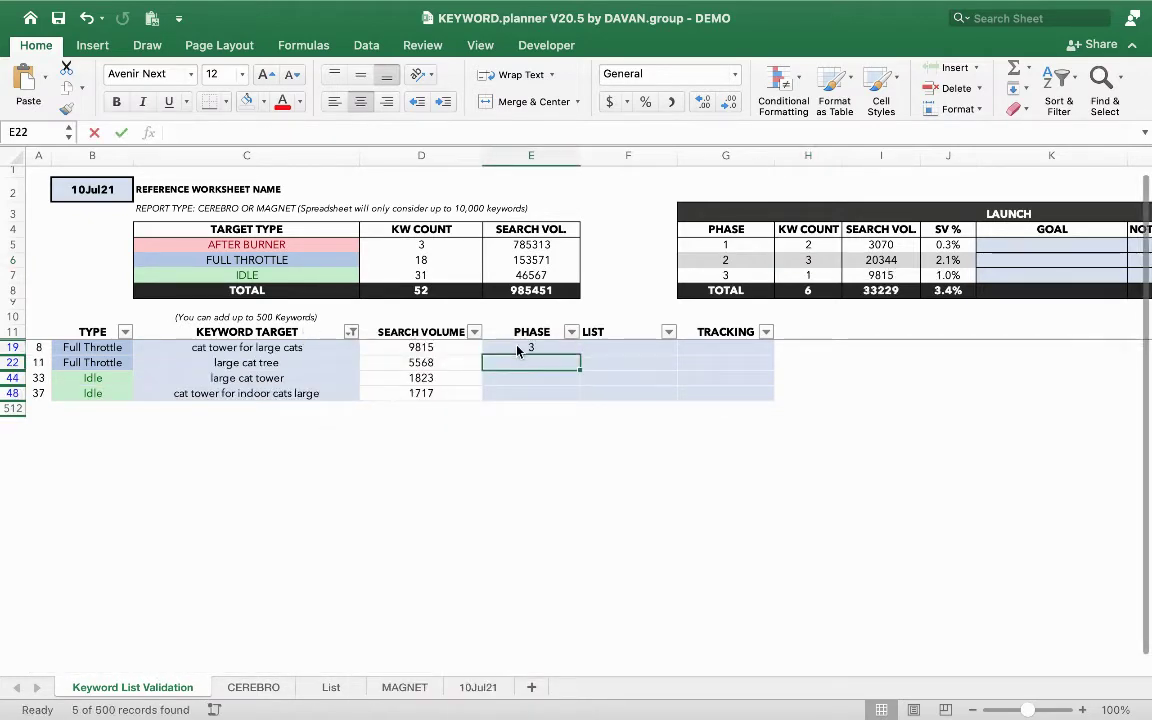
type("3")
key("Return")
type("3")
key("Return")
type("3")
key("Return")
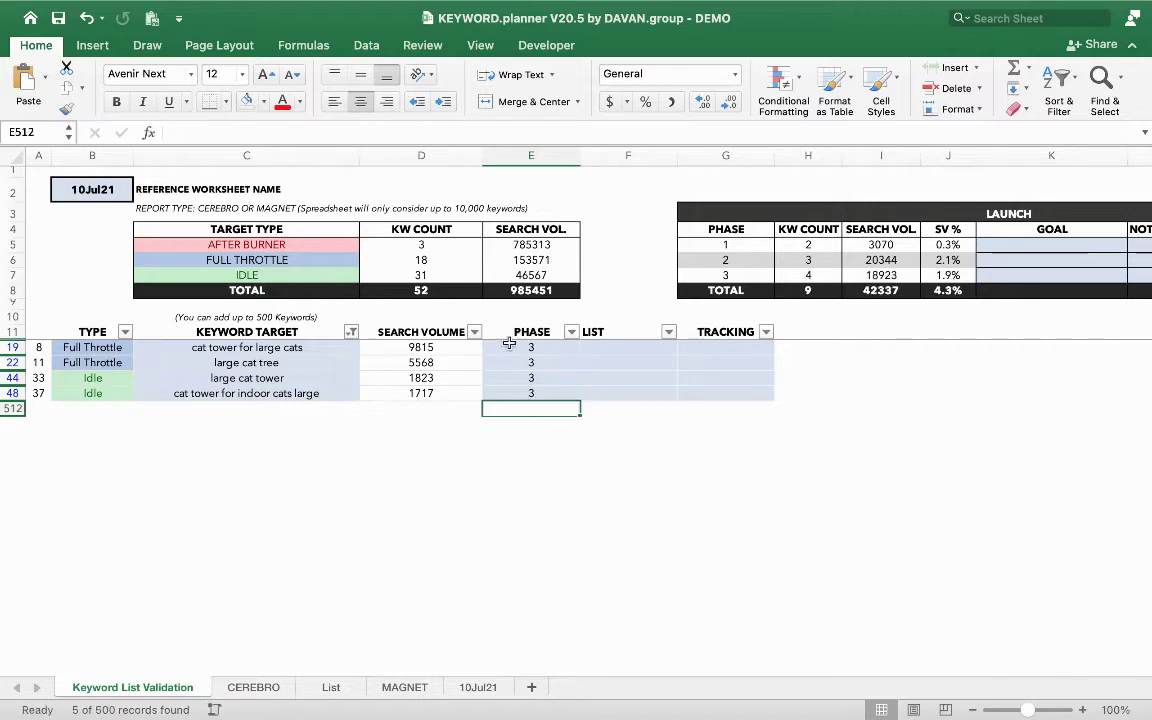
- Filter the KEYWORD TARGET column to show only keywords containing "big"
left_click(351, 332)
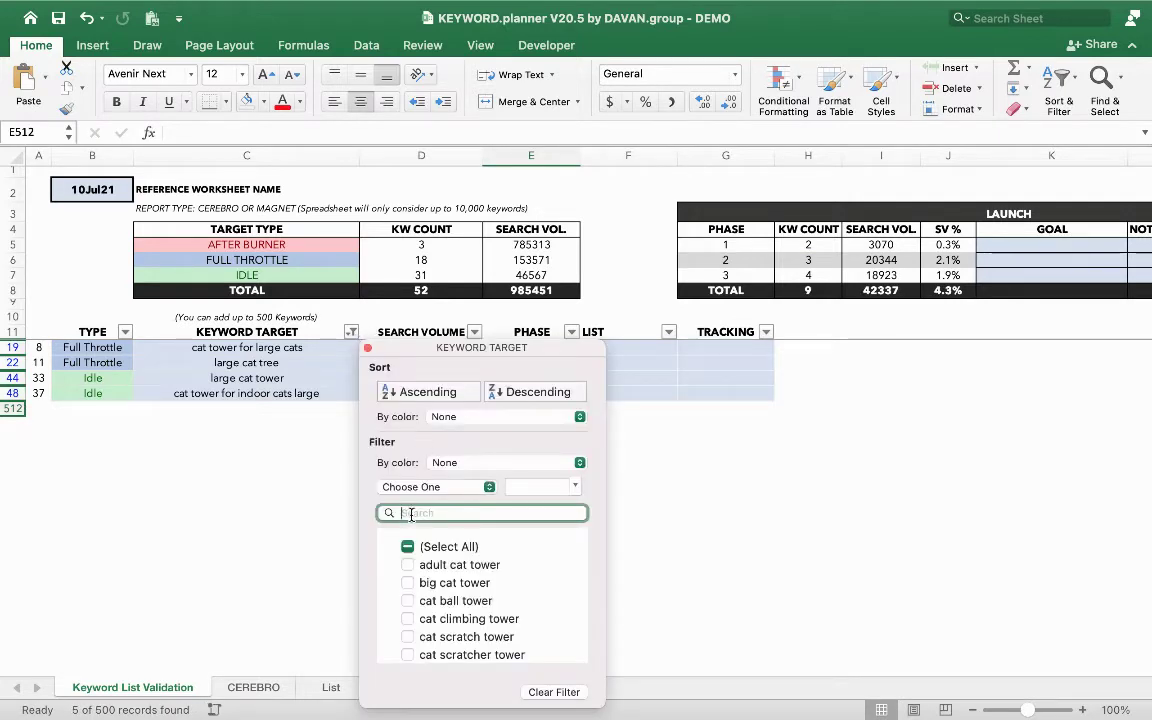
type("big")
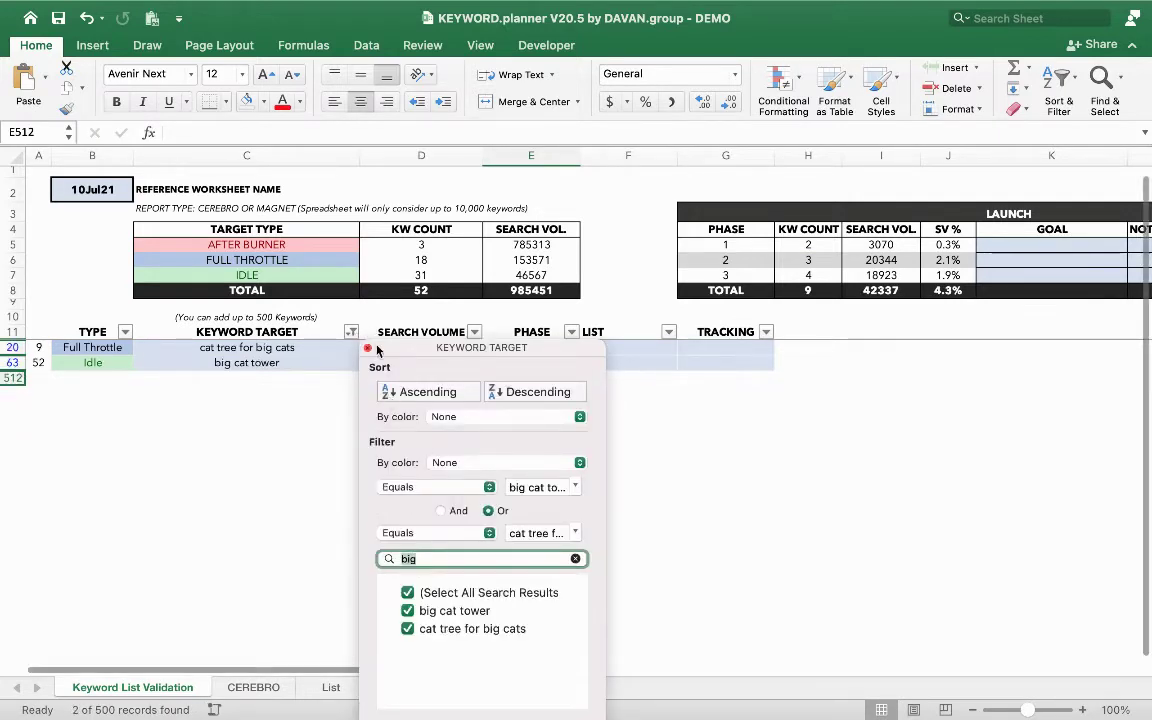
left_click(367, 347)
- Assign phase 3 to the keywords "cat tree for big cats" and "big cat tower"
left_click(498, 346)
type("3")
key("Return")
type("3")
key("Return")
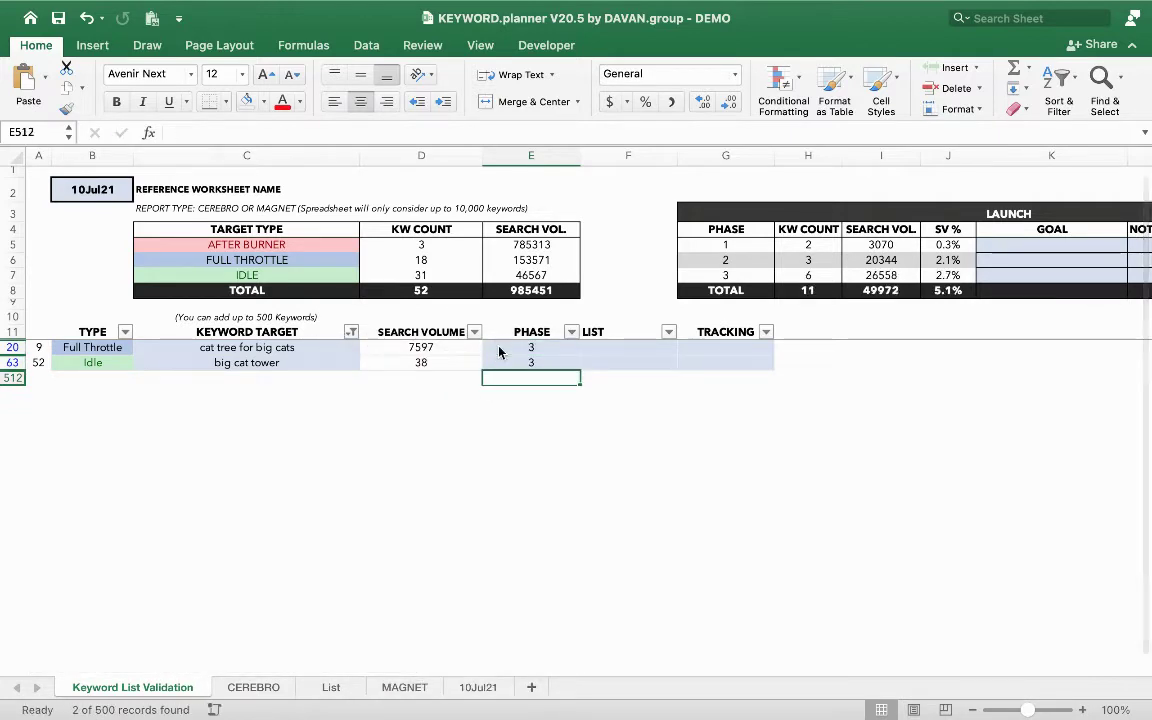
- Clear the KEYWORD TARGET filter, then filter the PHASE column to 1 and select the two hammock keywords
left_click(351, 332)
left_click(554, 704)
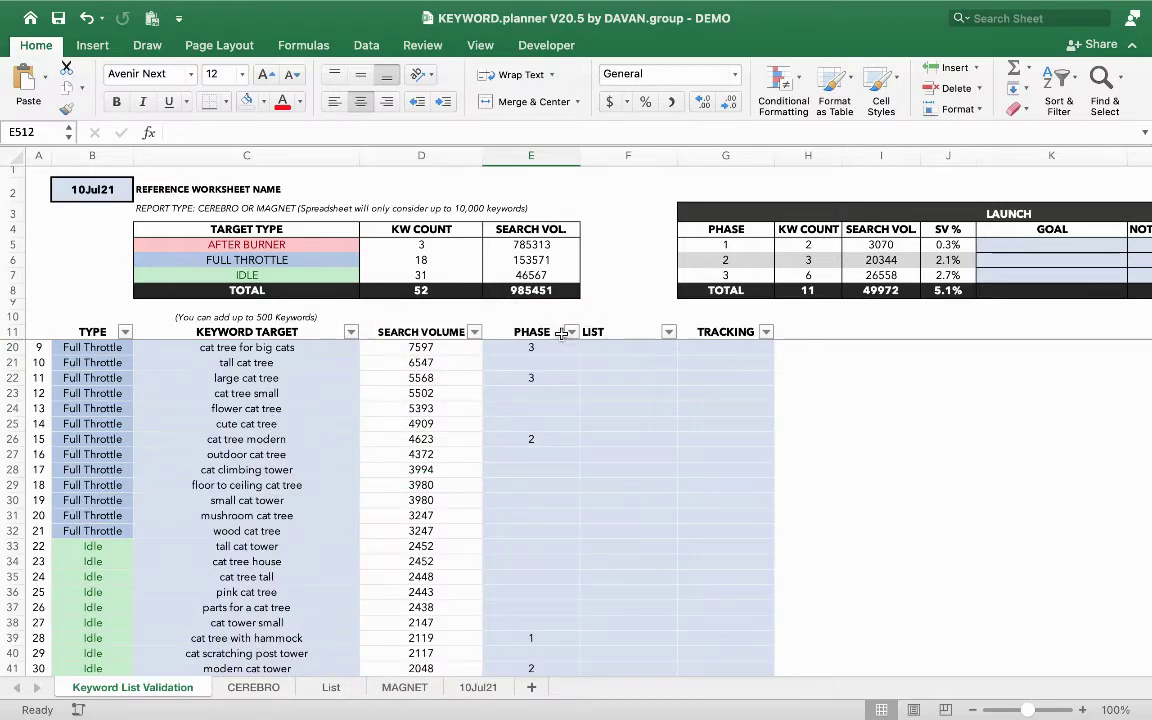
left_click(571, 333)
left_click(660, 547)
left_click(655, 564)
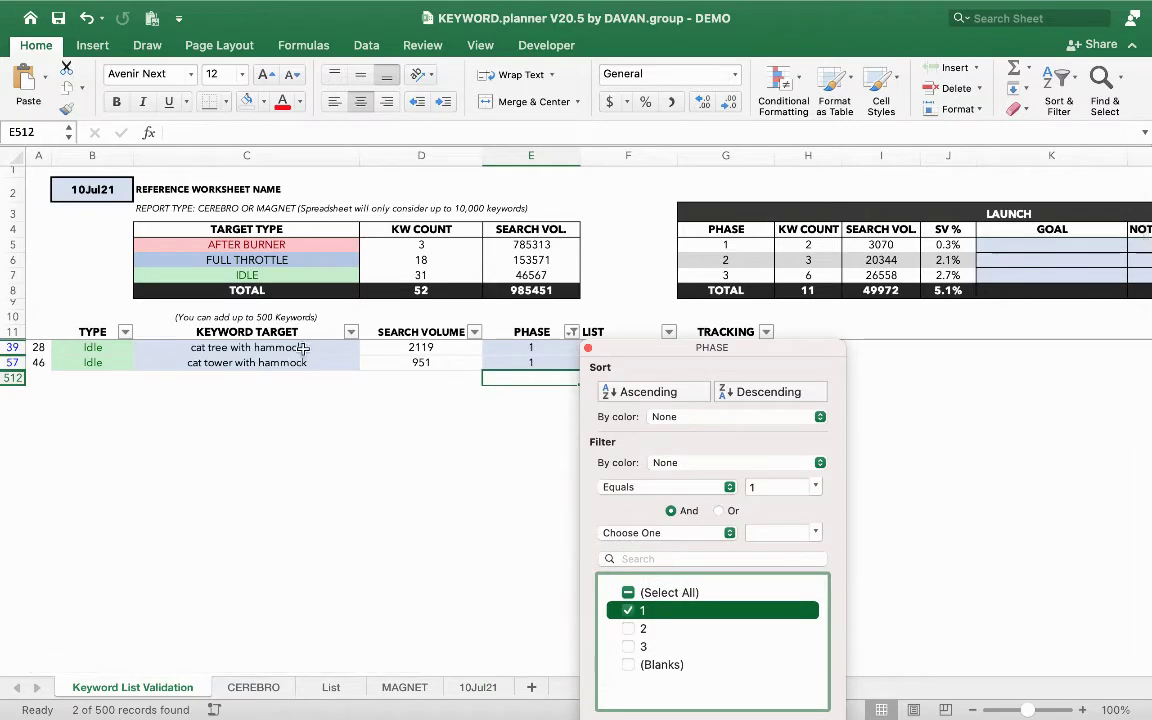
left_click(305, 352)
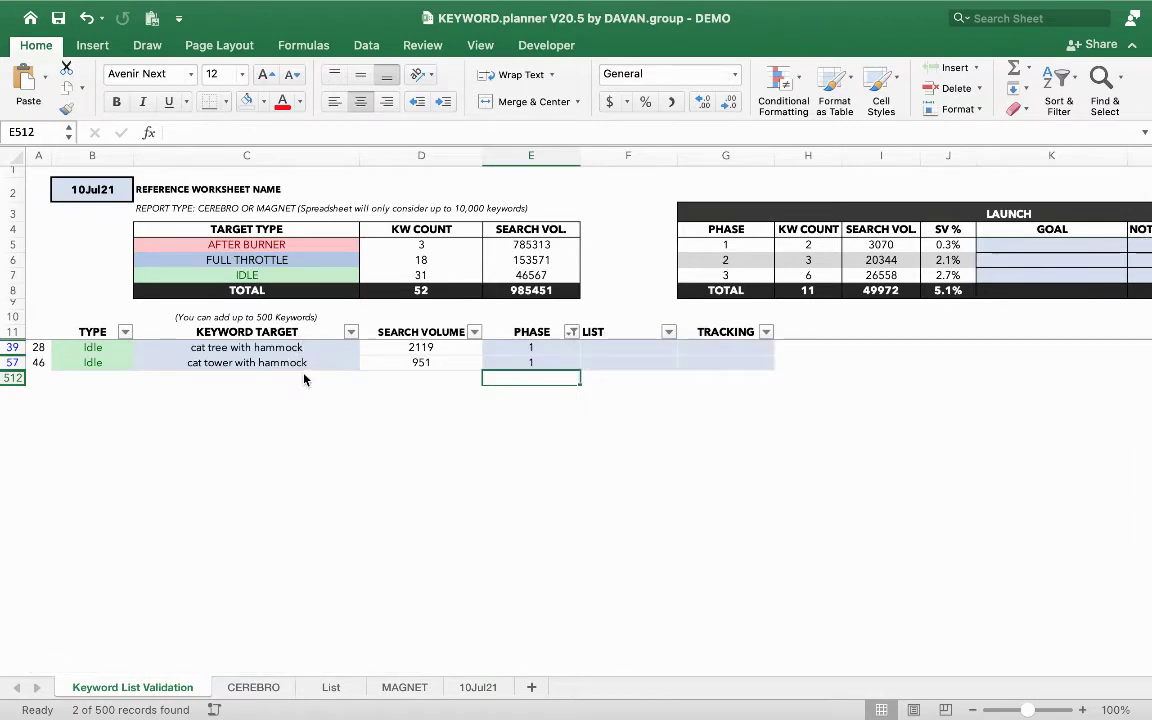
left_click_drag(307, 347, 307, 362)
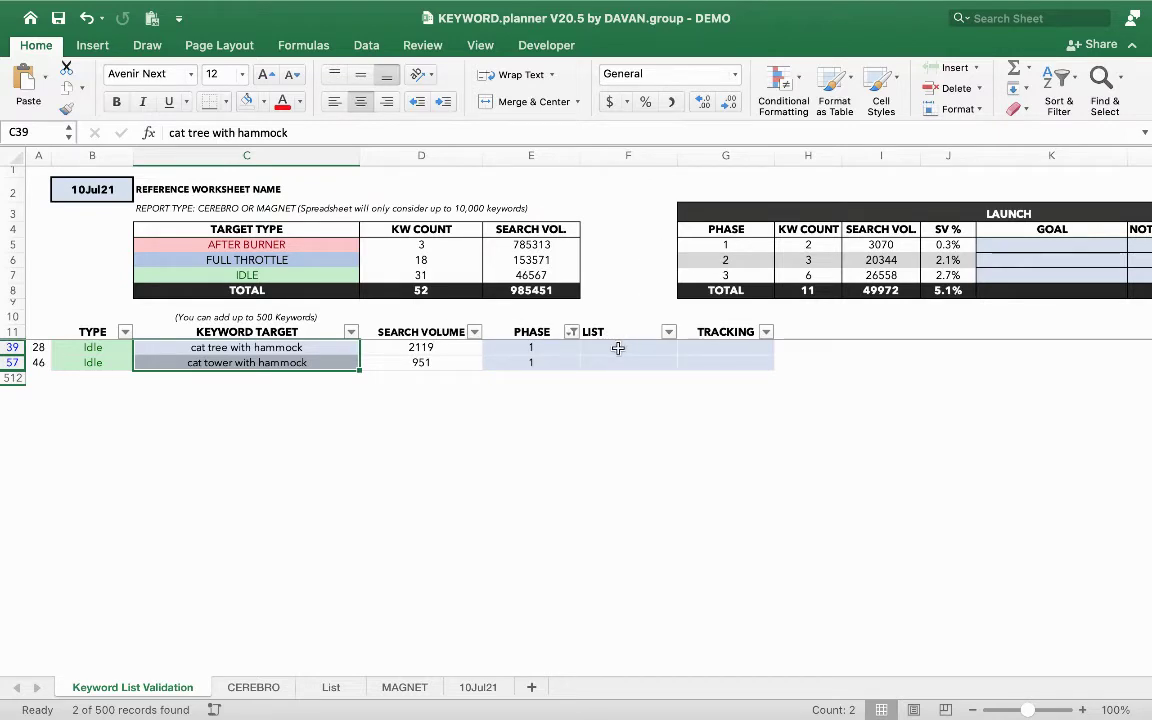
- Clear the PHASE filter so that keywords of all phases are listed
left_click(352, 333)
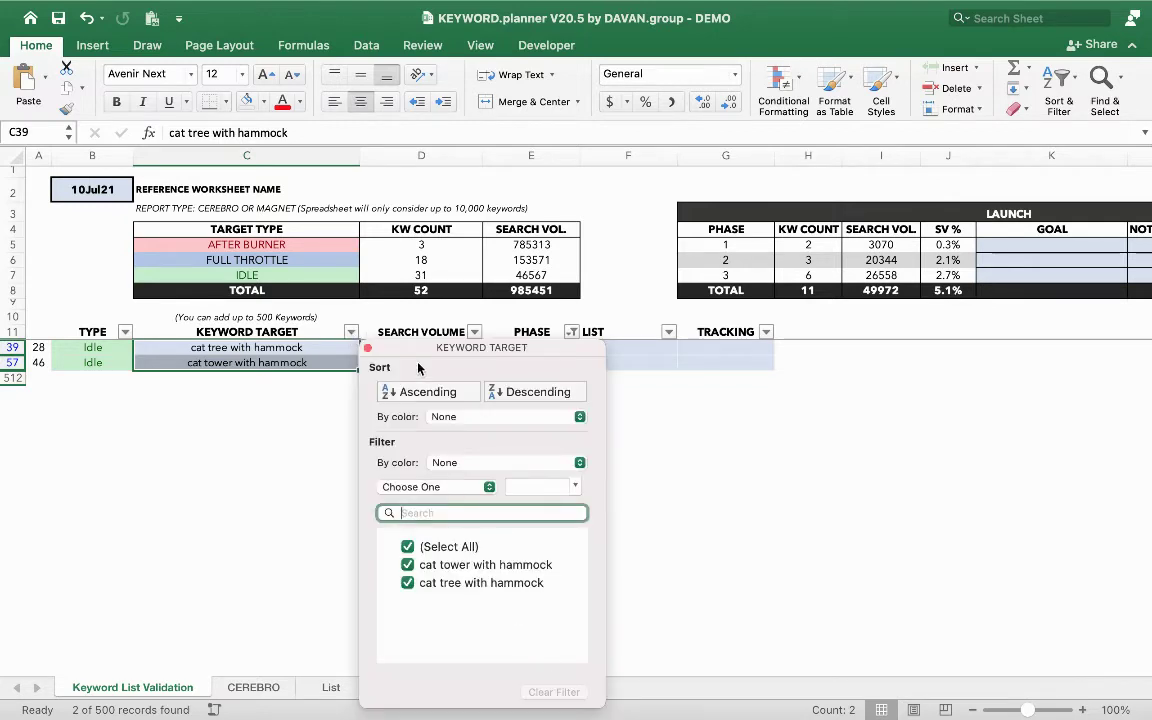
left_click(367, 350)
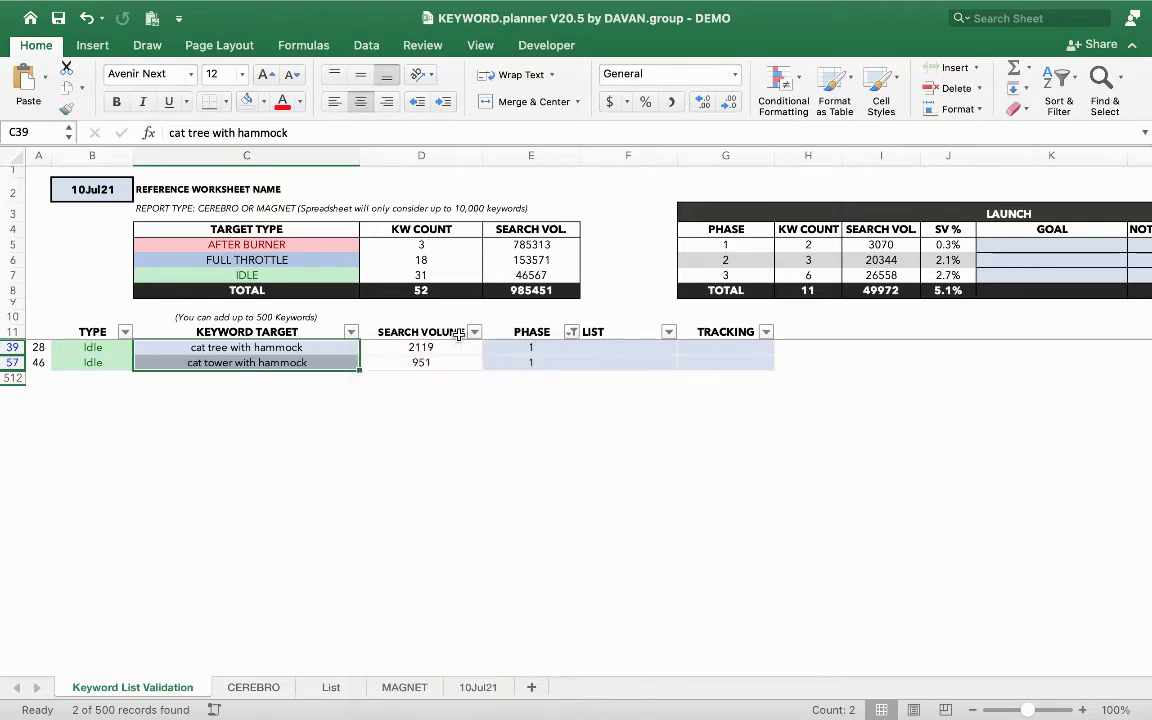
left_click(571, 333)
left_click(793, 707)
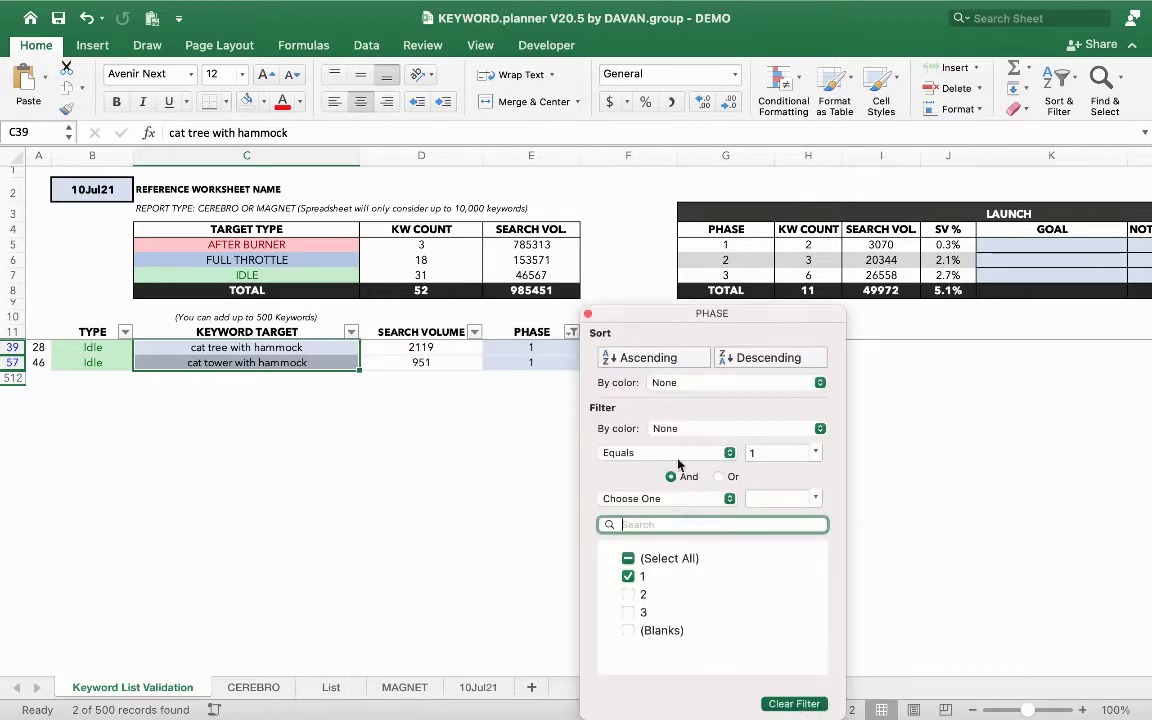
left_click(588, 316)
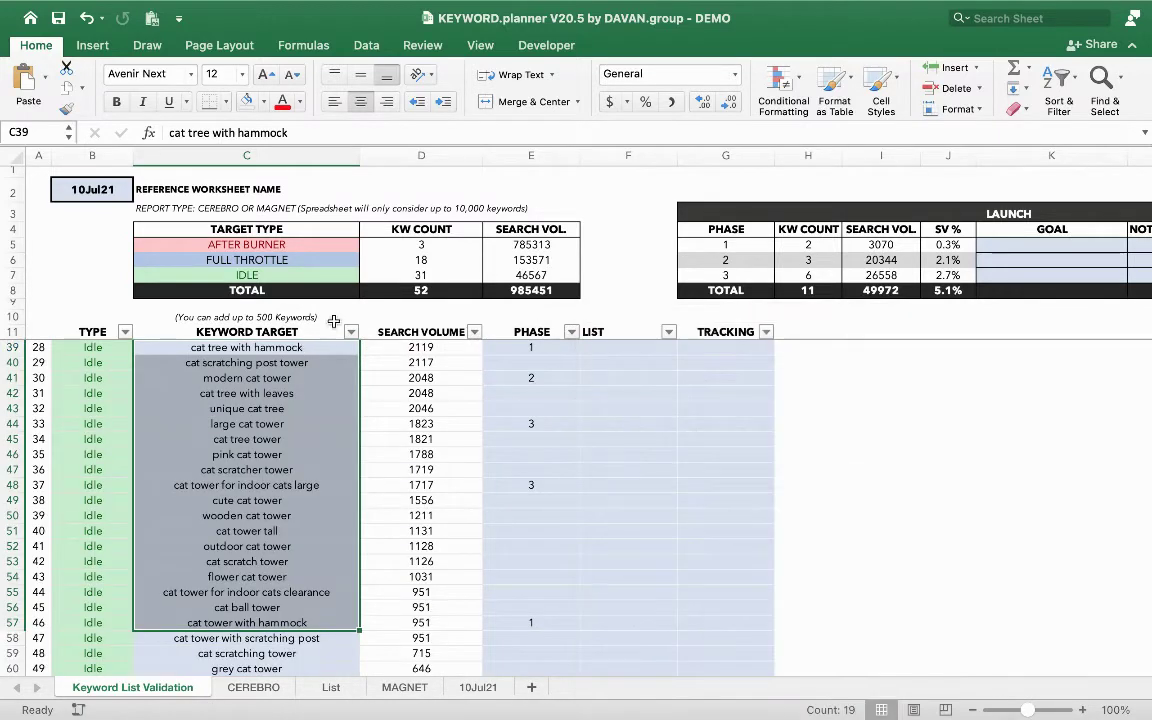
- Filter the KEYWORD TARGET column to show only keywords containing "tree"
left_click(350, 331)
type("tree")
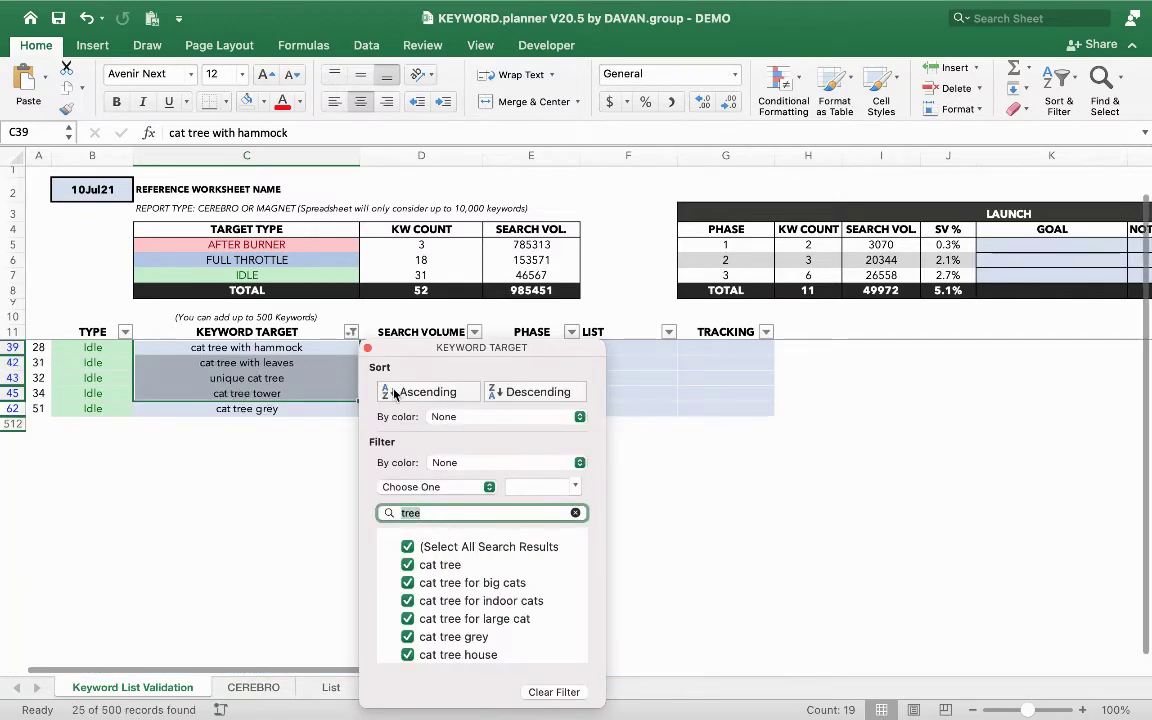
left_click(367, 347)
- Enter "tree" in the LIST column for "cat tree" and fill it down the filtered rows to "cat tree with leaves"
scroll(460, 396, "up", 10)
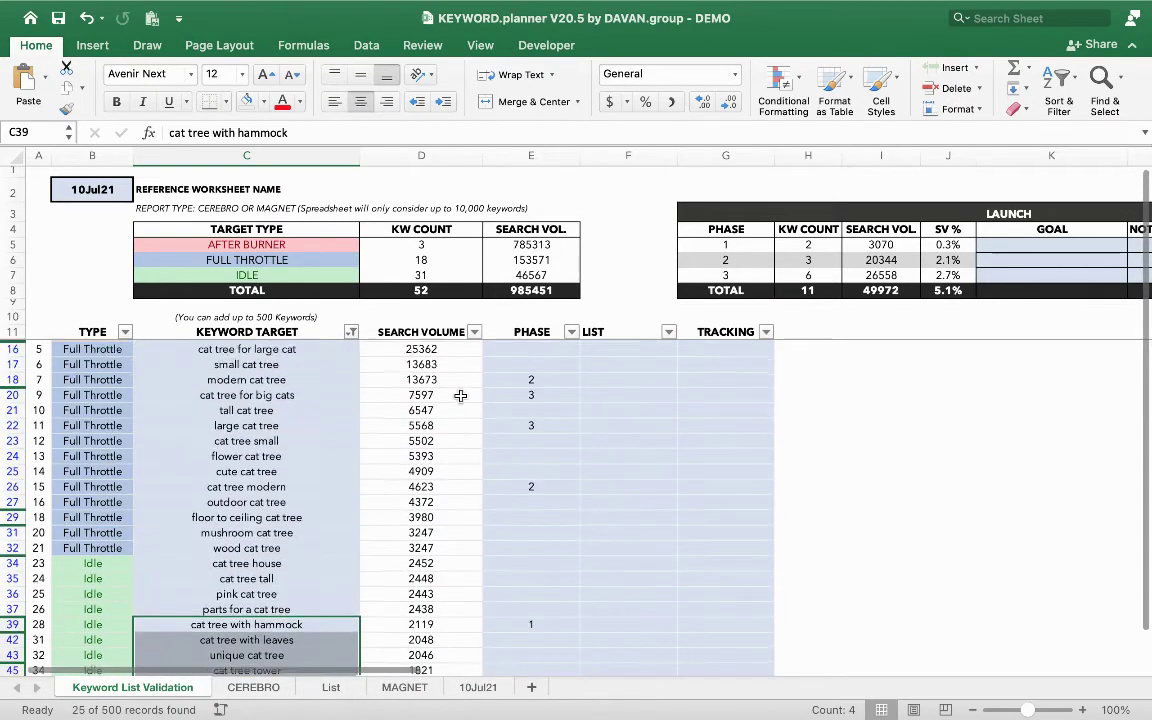
scroll(342, 444, "down", 1)
scroll(342, 444, "up", 2)
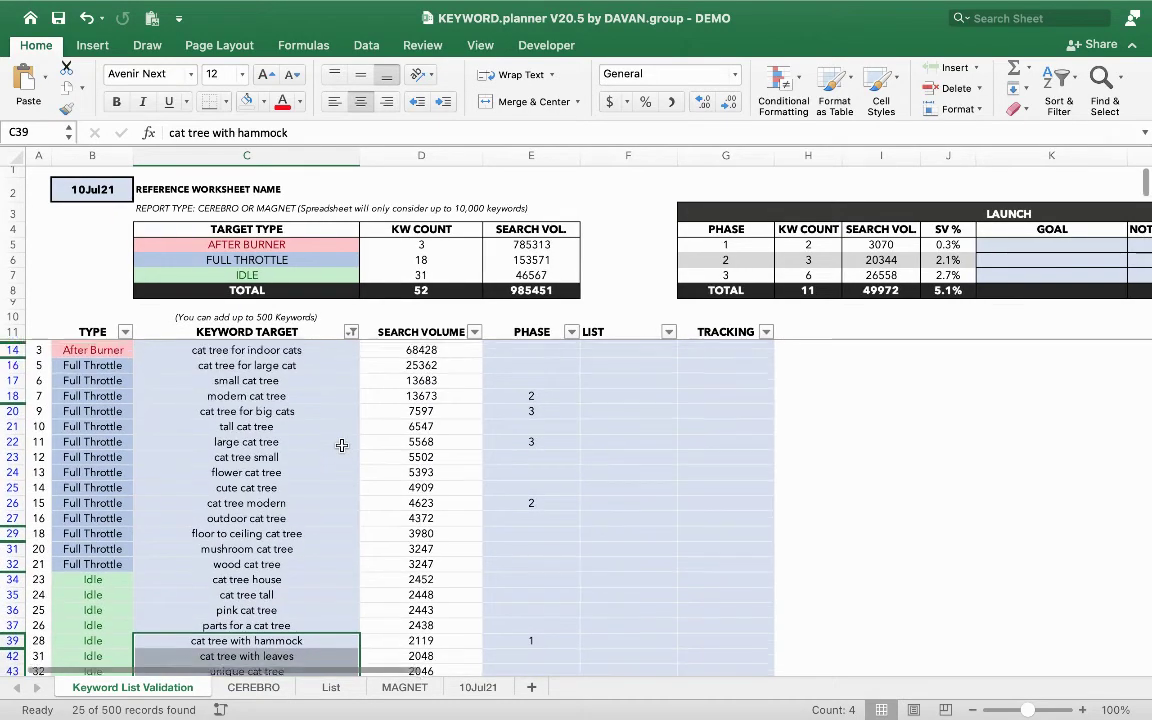
left_click(640, 347)
type("tree")
key("Return")
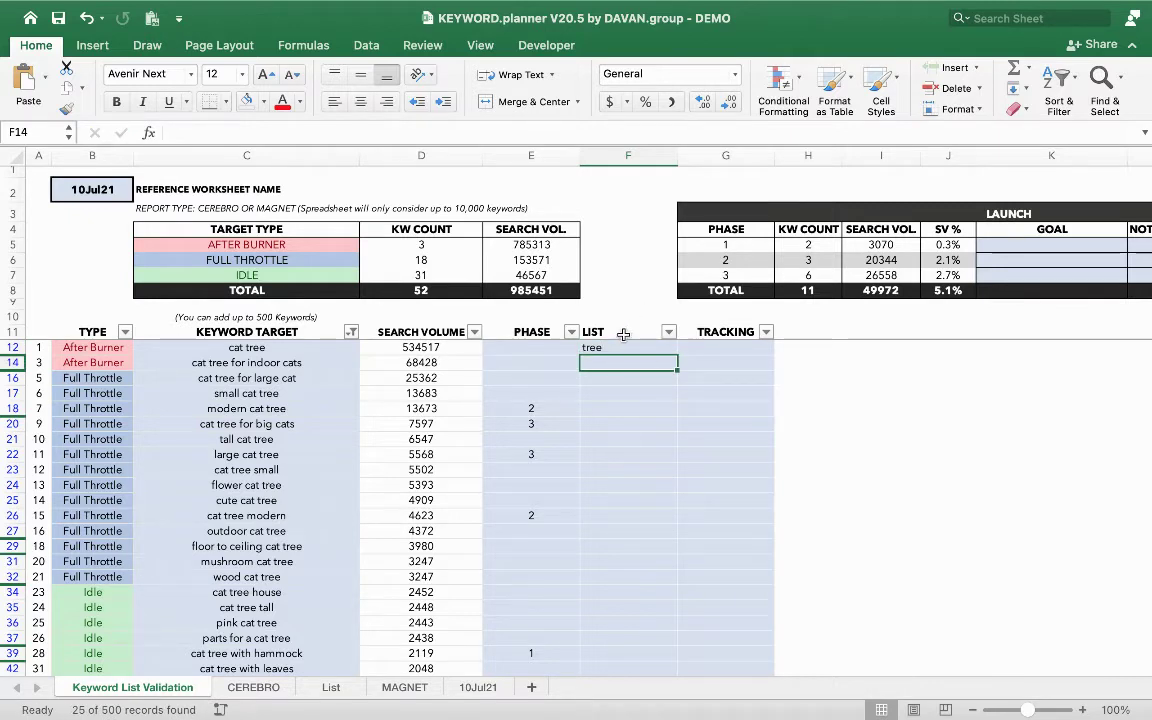
left_click(668, 348)
left_click_drag(677, 354, 663, 594)
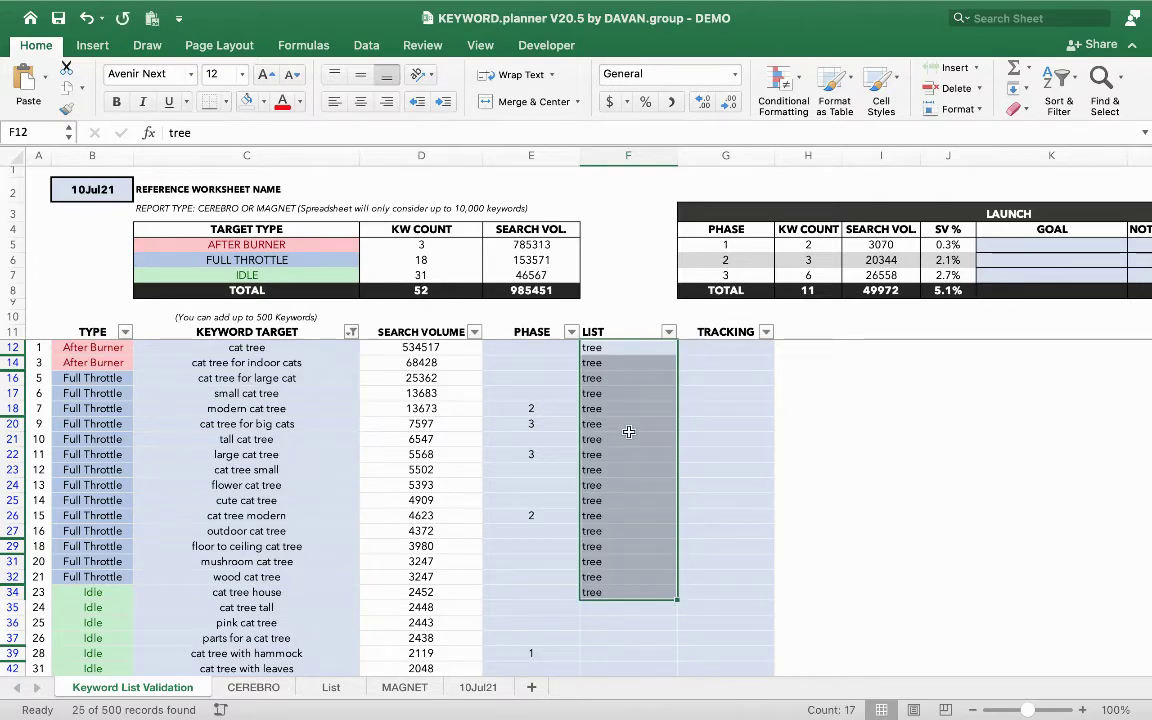
left_click_drag(675, 597, 671, 637)
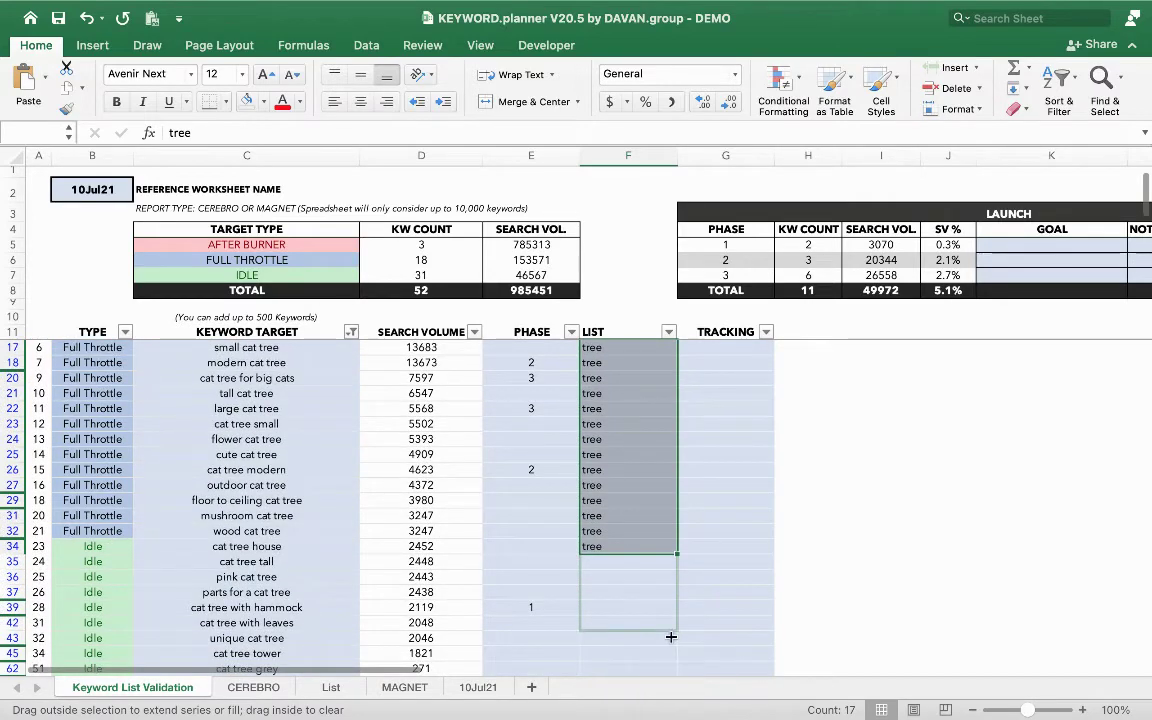
left_click_drag(622, 456, 232, 363)
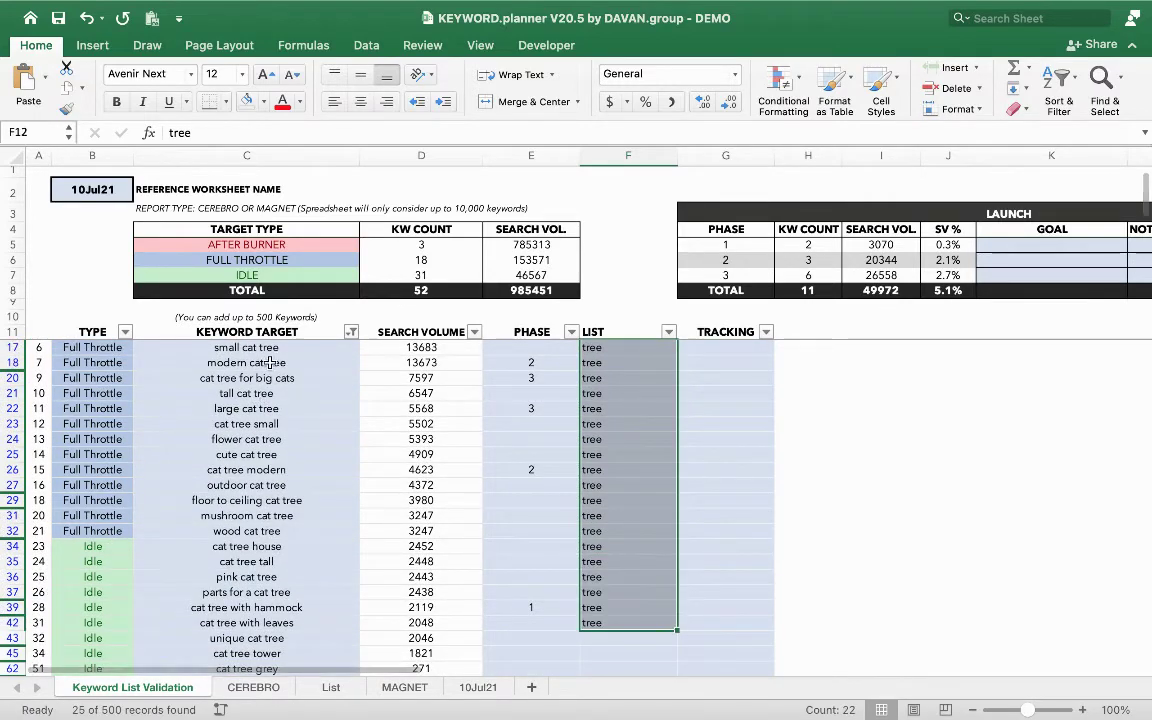
- Clear the KEYWORD TARGET filter and check the LIST cells of the tower keywords
left_click(352, 333)
left_click(548, 692)
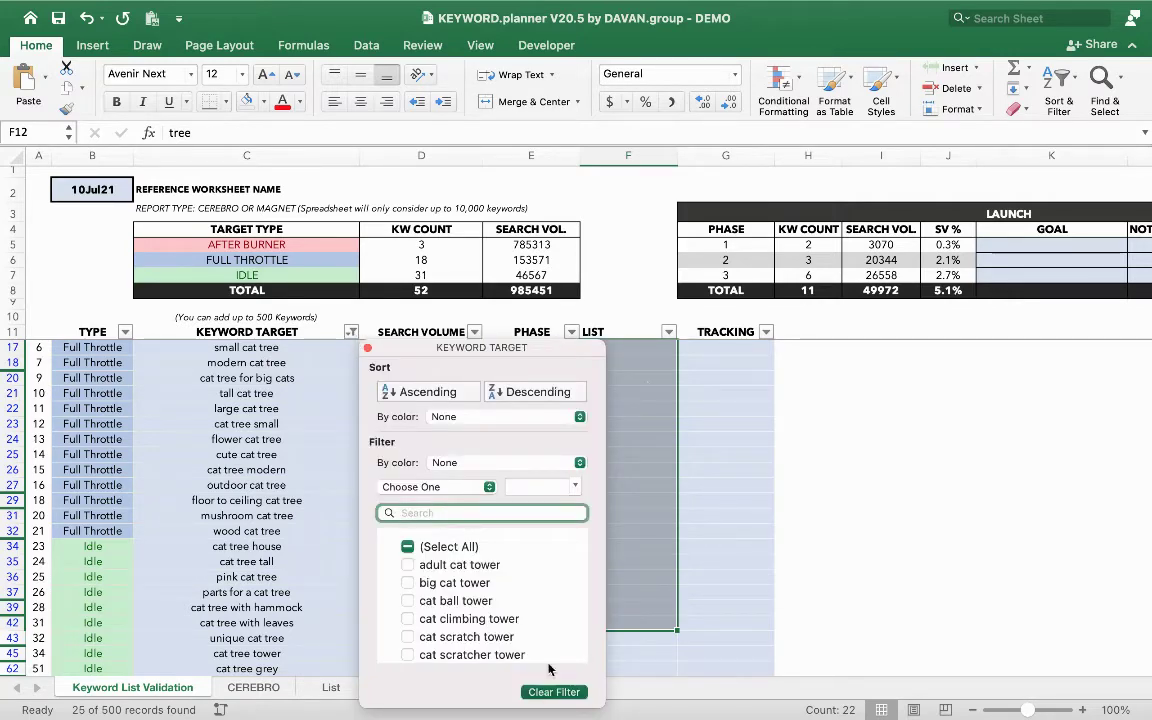
left_click(367, 347)
left_click(606, 382)
left_click(618, 516)
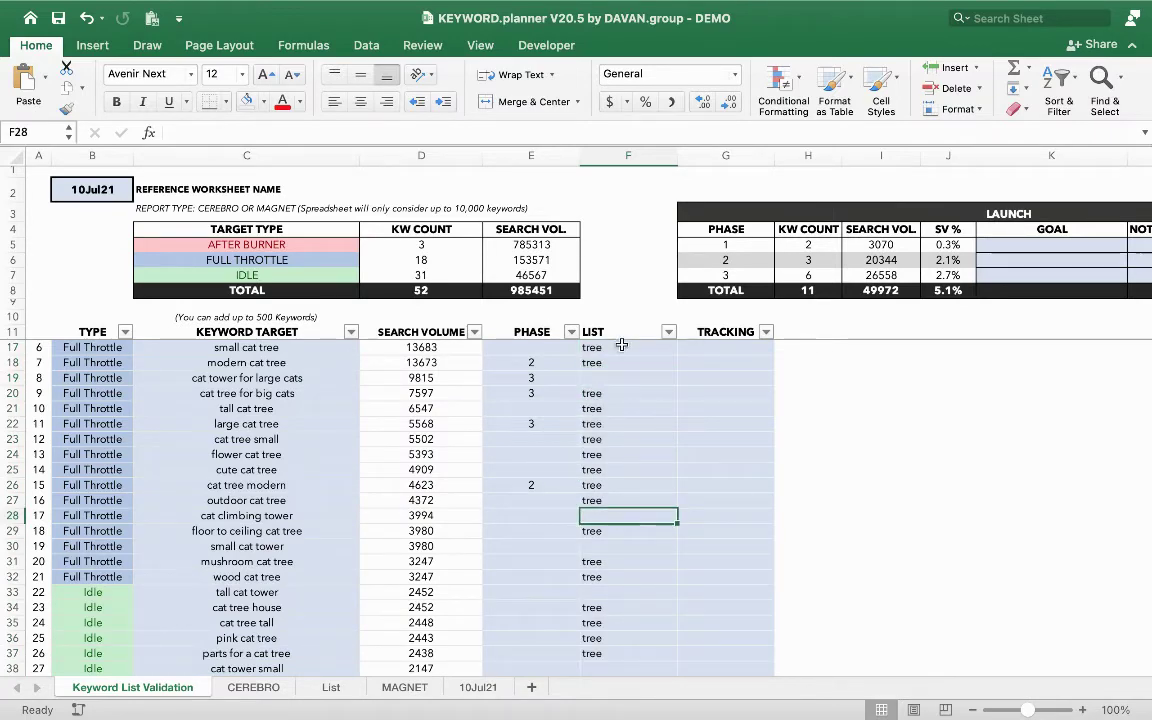
left_click(620, 383)
scroll(619, 439, "up", 3)
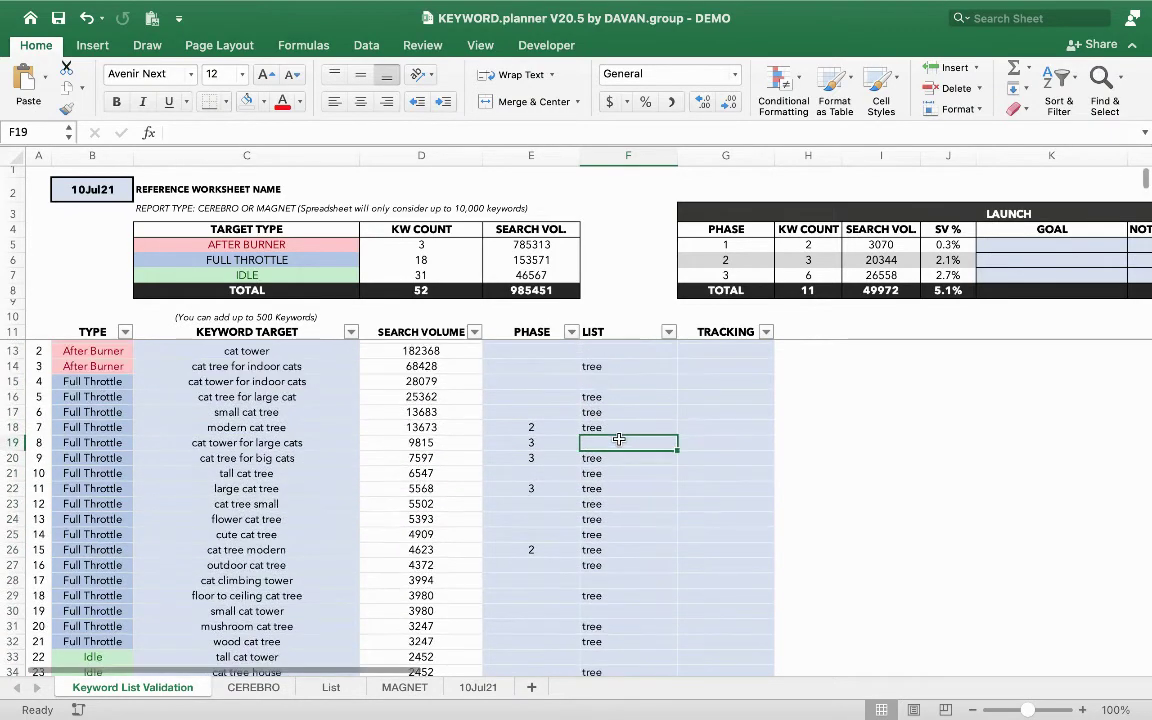
- Filter the KEYWORD TARGET column to keywords containing "tower" and select the TRACKING cell for "cat tower for large cats"
left_click(351, 333)
type("tower")
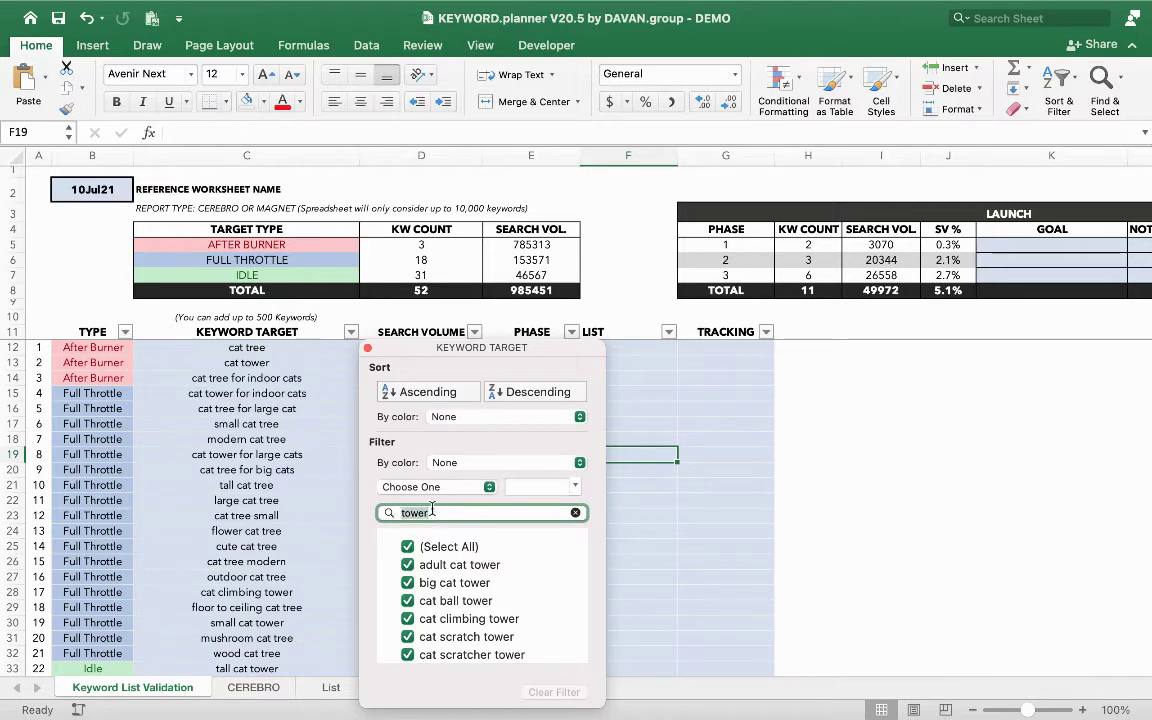
left_click(335, 347)
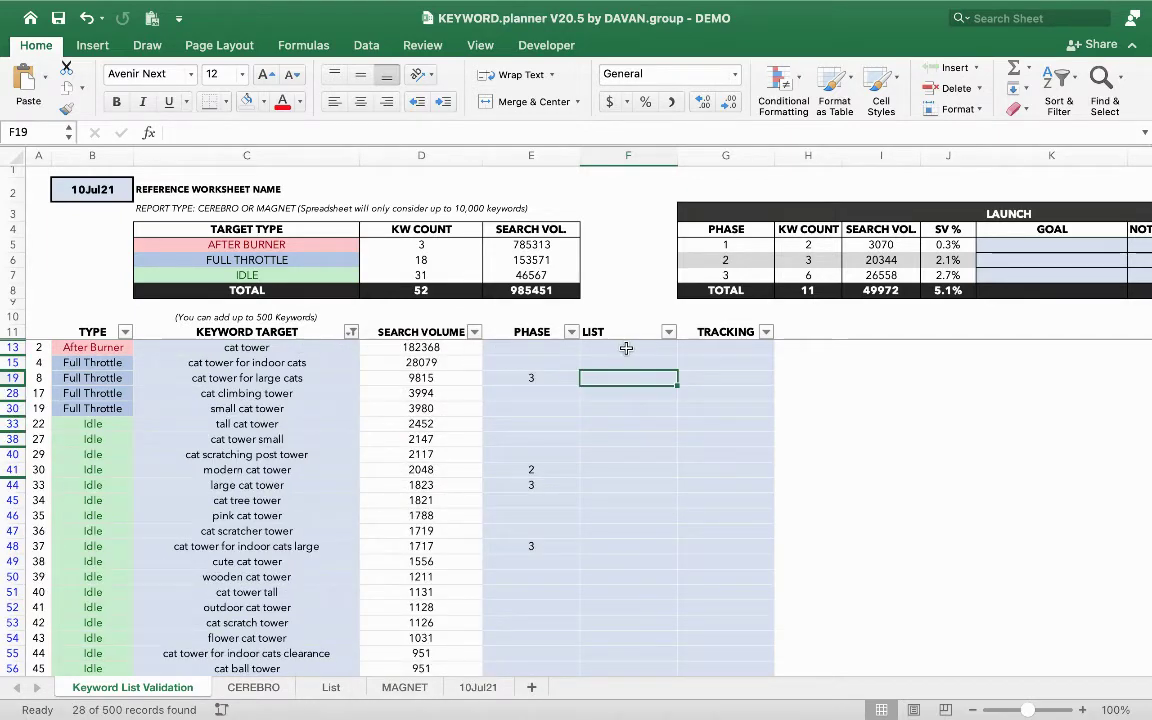
left_click(715, 379)
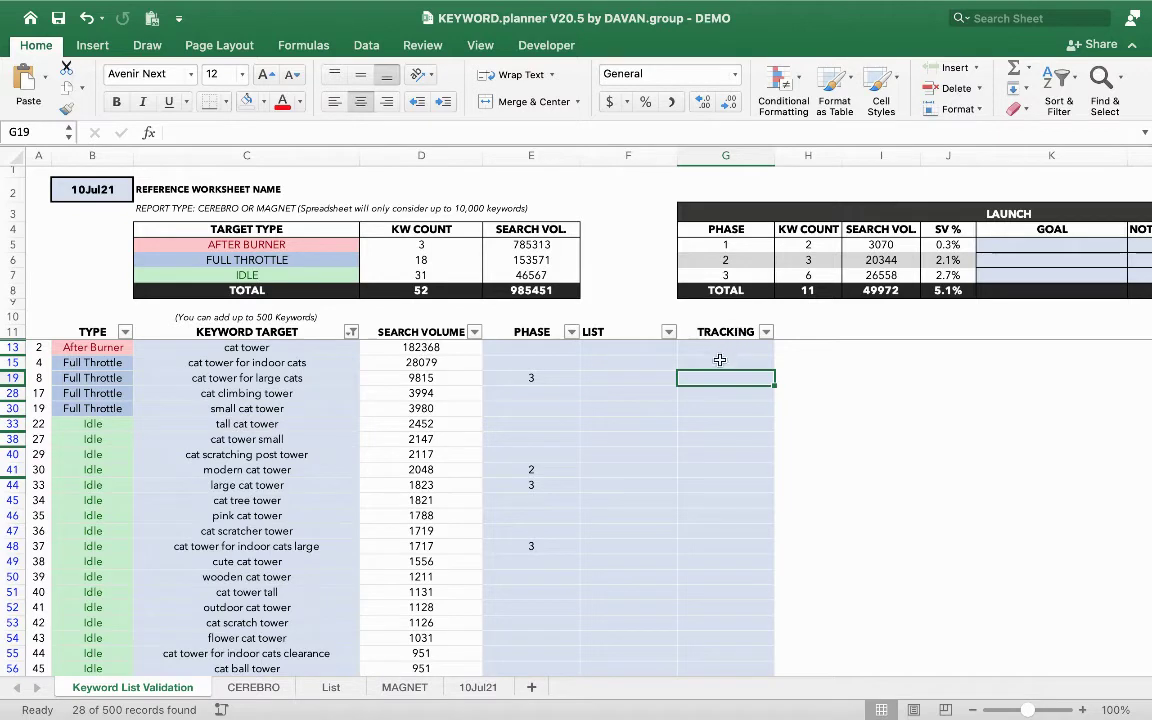
- Mark "X" in the TRACKING column for "cat tower for large cats", "modern cat tower", "large cat tower" and "cat tower"
type("X")
key("Return")
left_click(715, 469)
type("X")
key("Return")
type("X")
key("Return")
left_click(726, 346)
type("X")
key("Return")
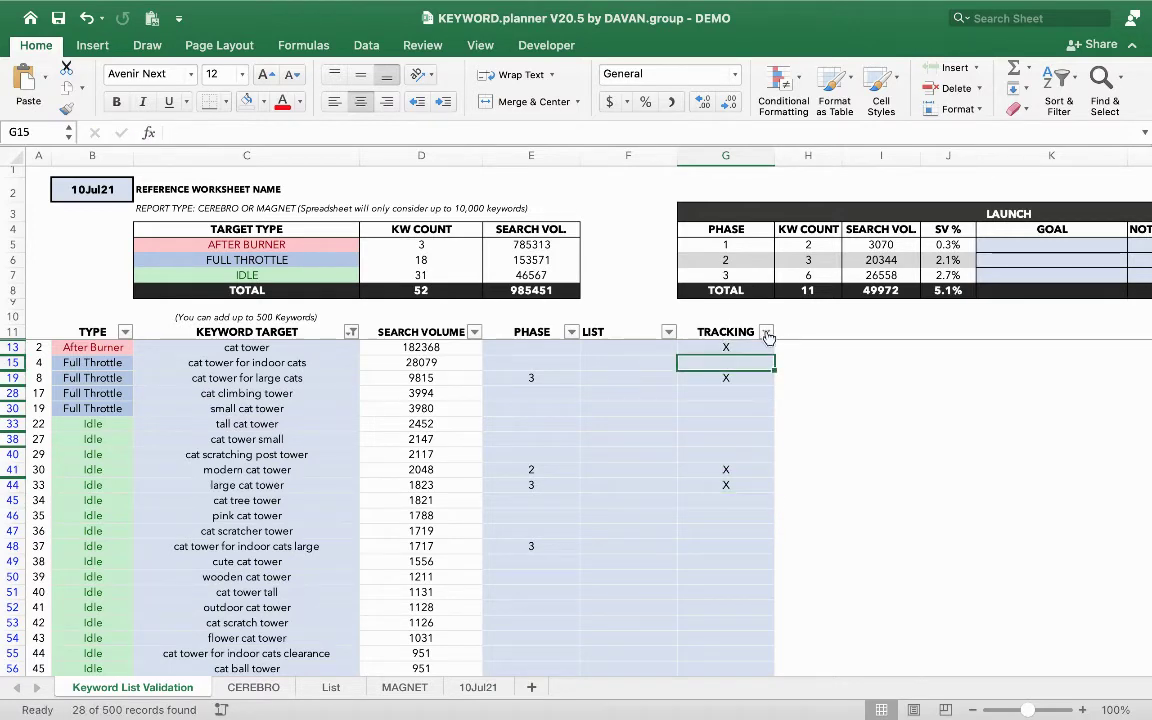
- Filter the TRACKING column to X only and review the tracked tower keywords
left_click(766, 332)
left_click(822, 547)
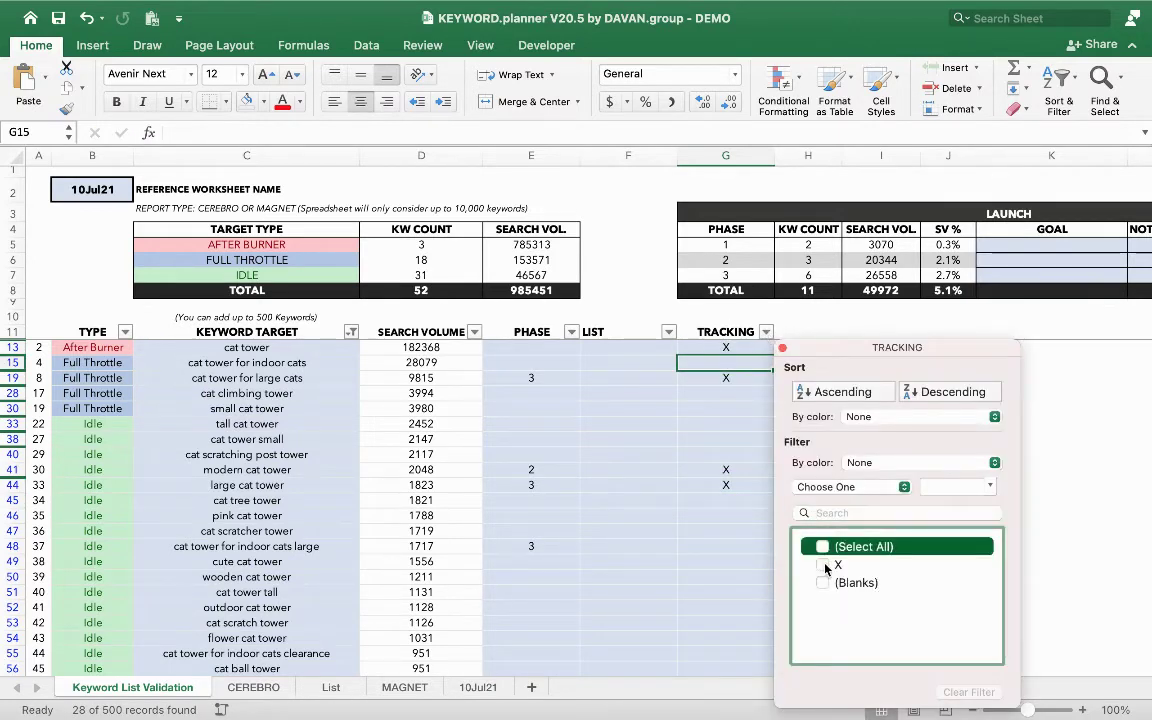
left_click(822, 564)
left_click(397, 368)
left_click_drag(296, 347, 290, 380)
left_click(641, 364)
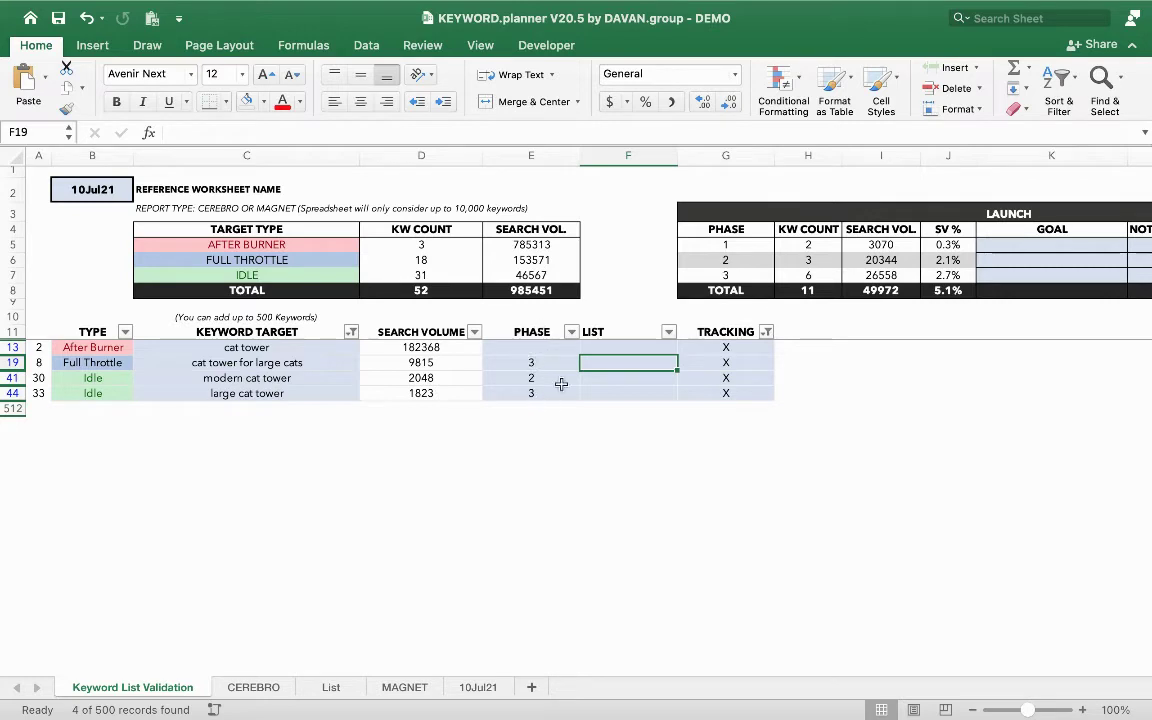
- Clear the TRACKING and KEYWORD TARGET filters to bring back the full keyword list
left_click(766, 332)
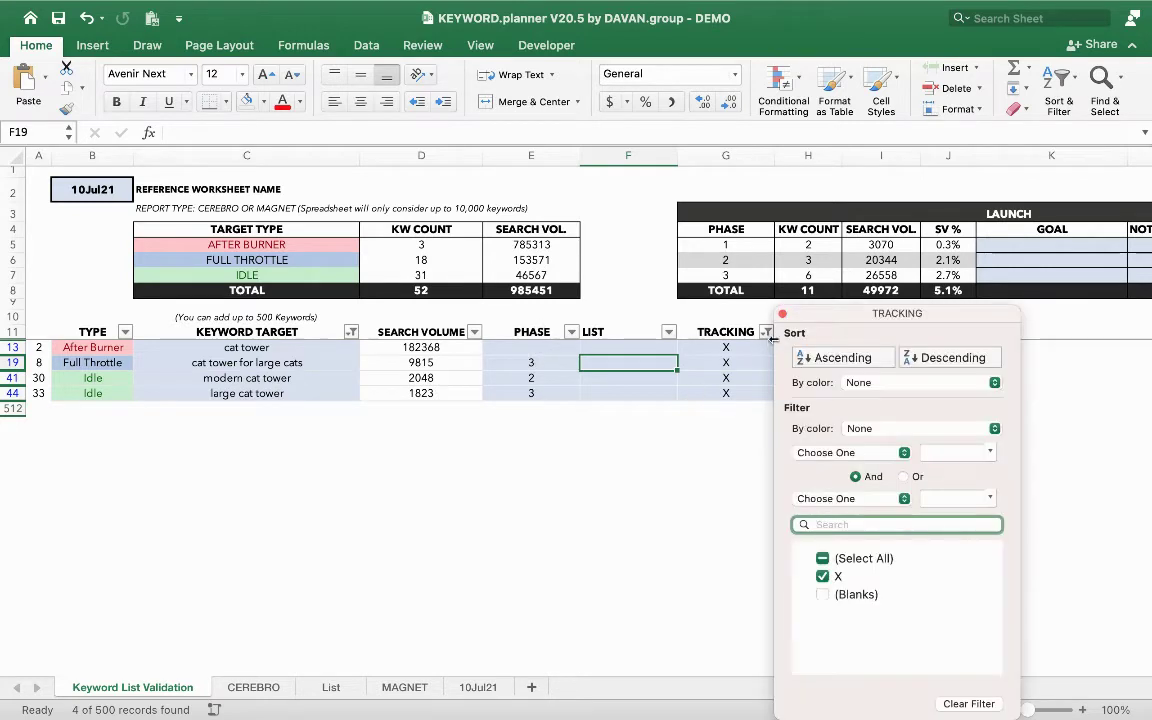
left_click(962, 703)
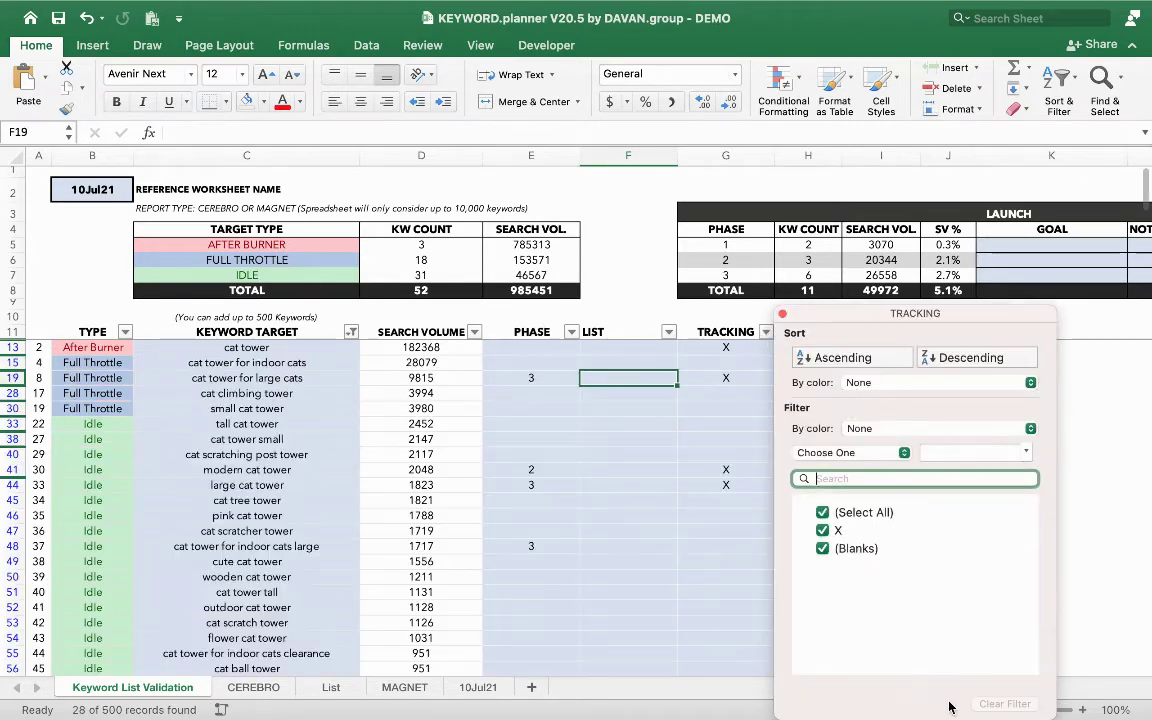
left_click(782, 313)
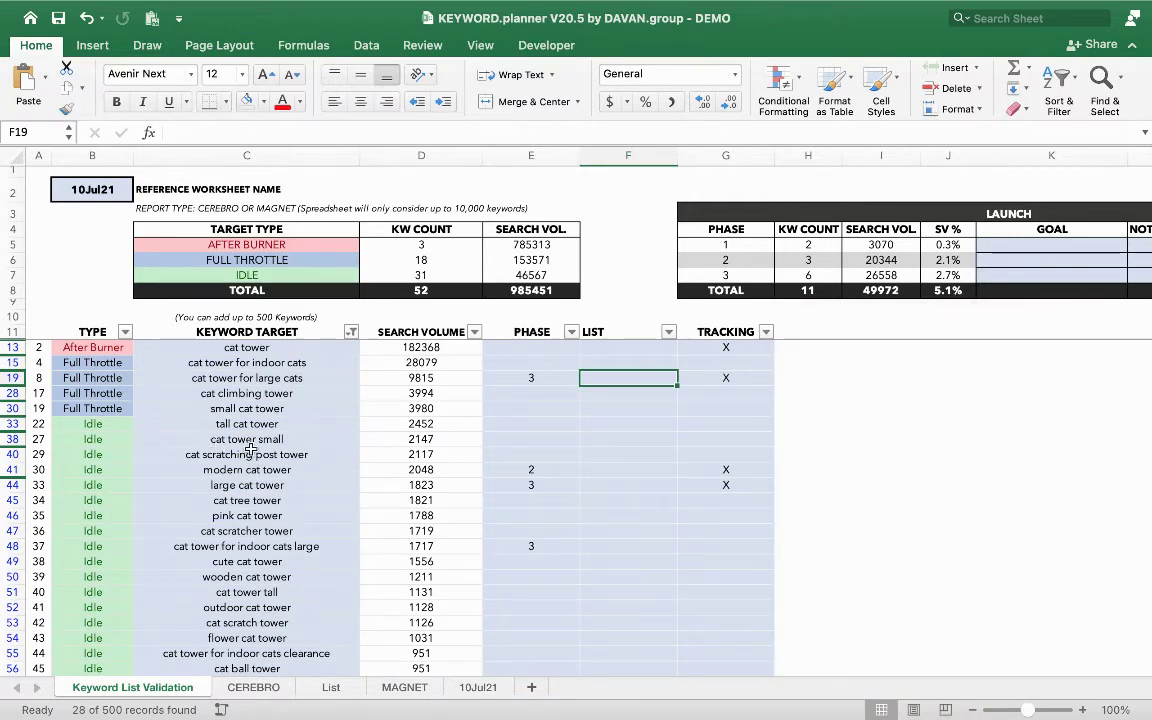
left_click(350, 332)
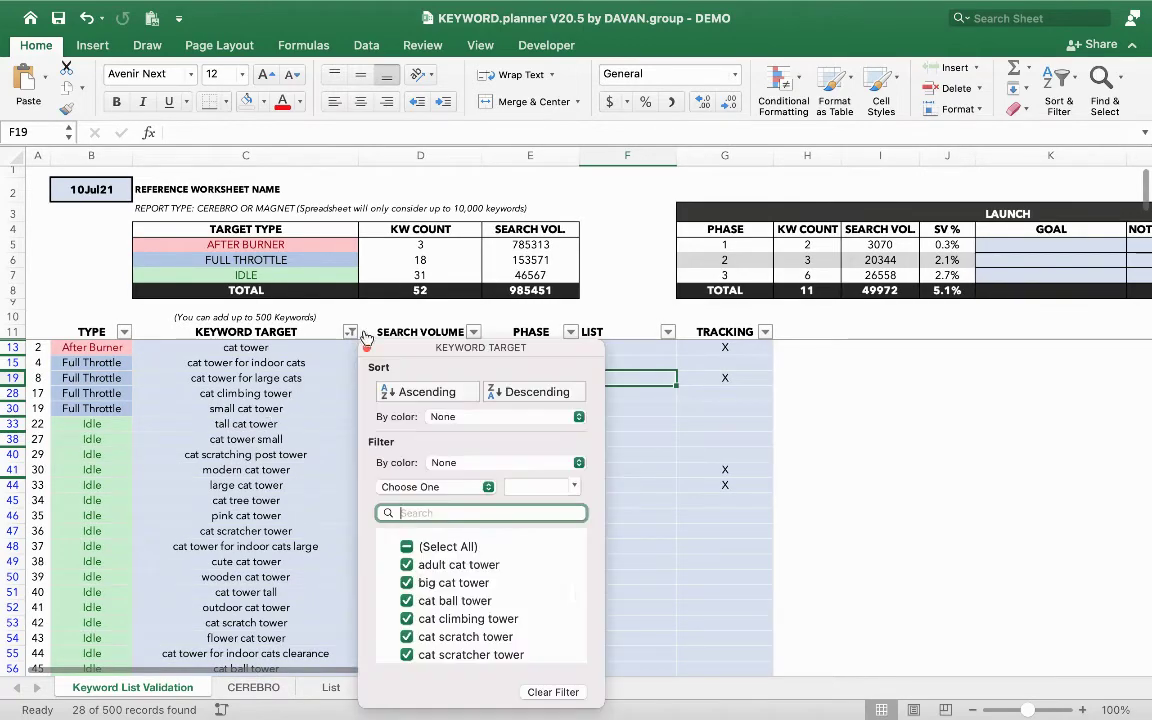
left_click(553, 692)
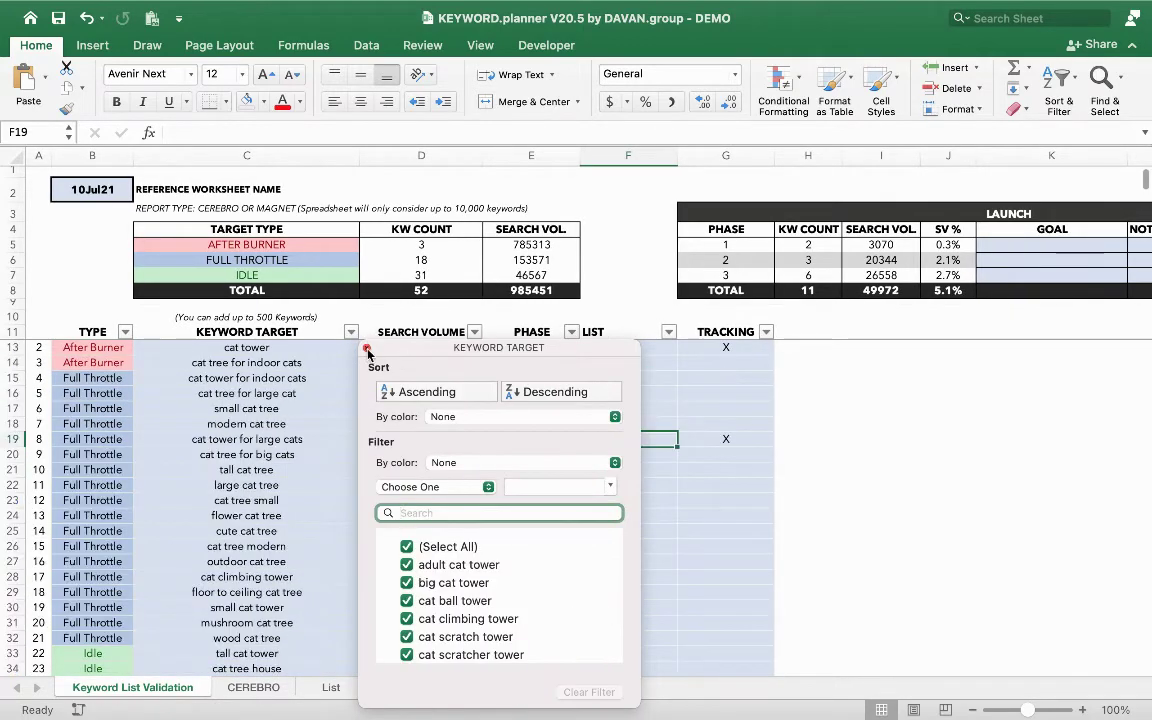
left_click(538, 290)
left_click(538, 290)
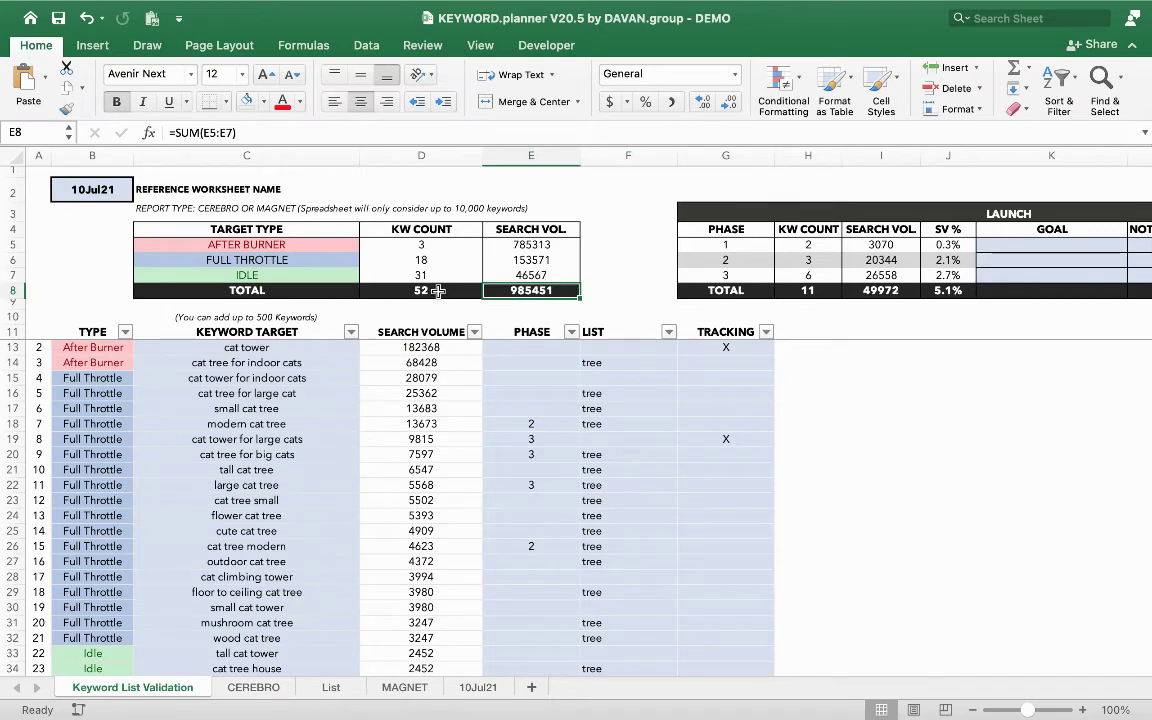
- Enter "top 30" as the GOAL for phase 1 in the LAUNCH table
scroll(741, 291, "right", 2)
scroll(741, 291, "right", 3)
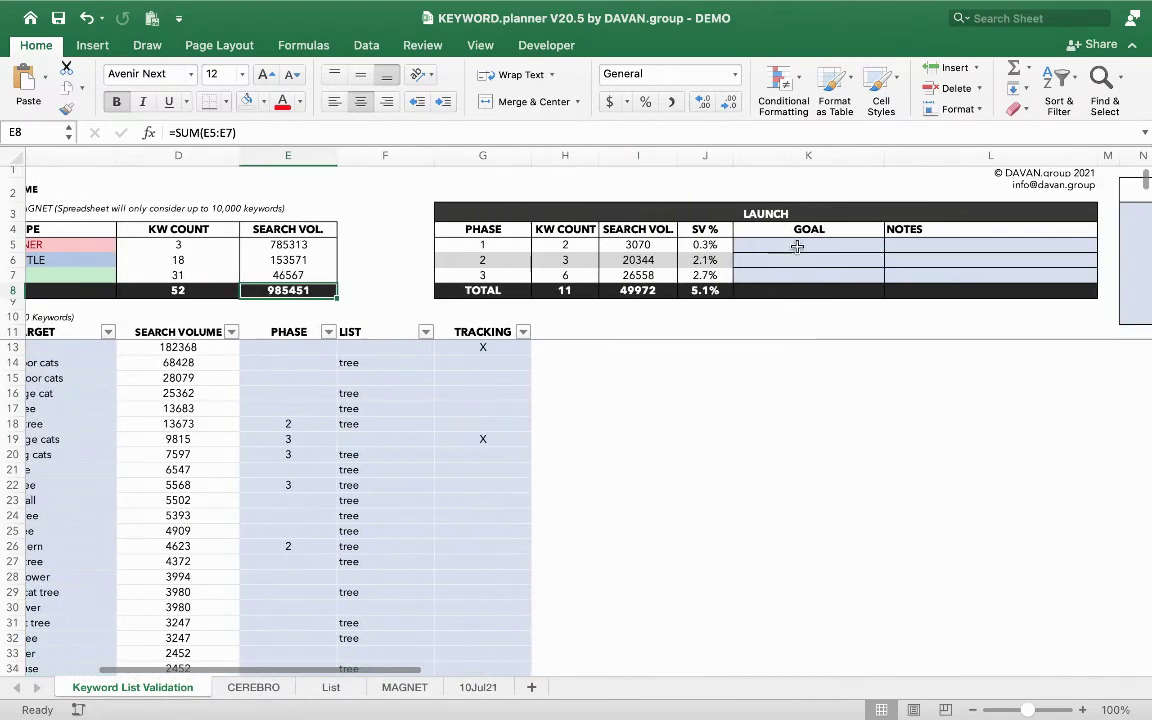
left_click(763, 246)
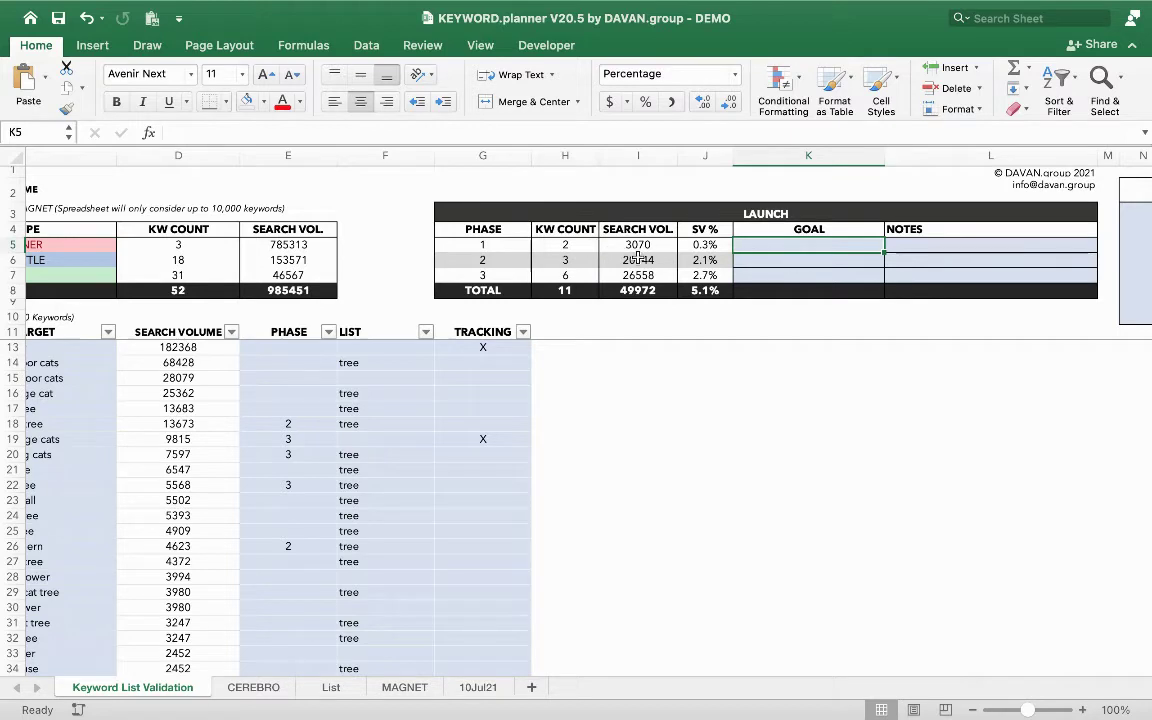
type("top 30")
left_click(773, 260)
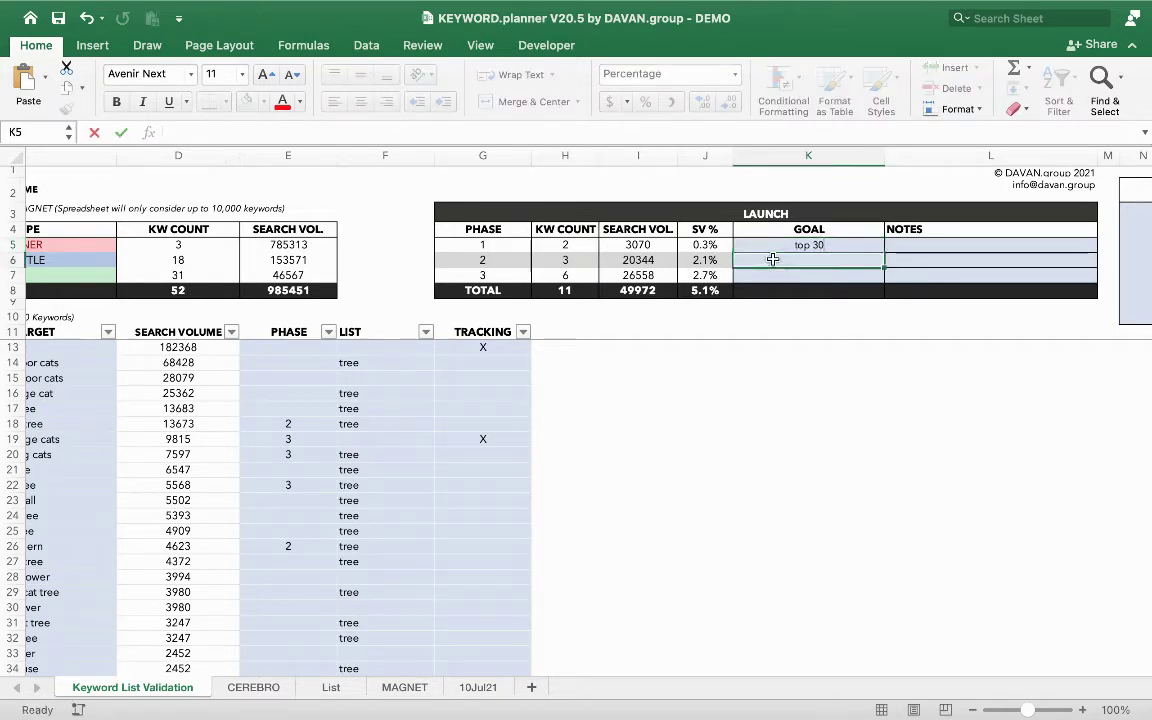
left_click(897, 244)
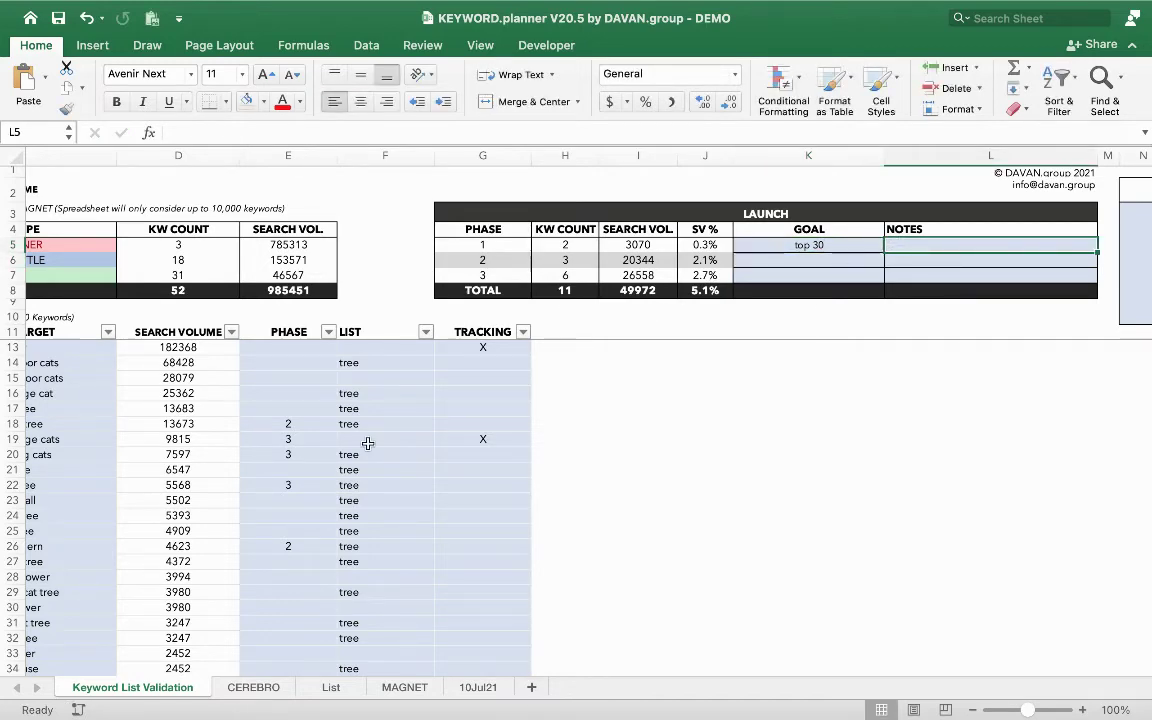
scroll(370, 442, "left", 5)
left_click(315, 444)
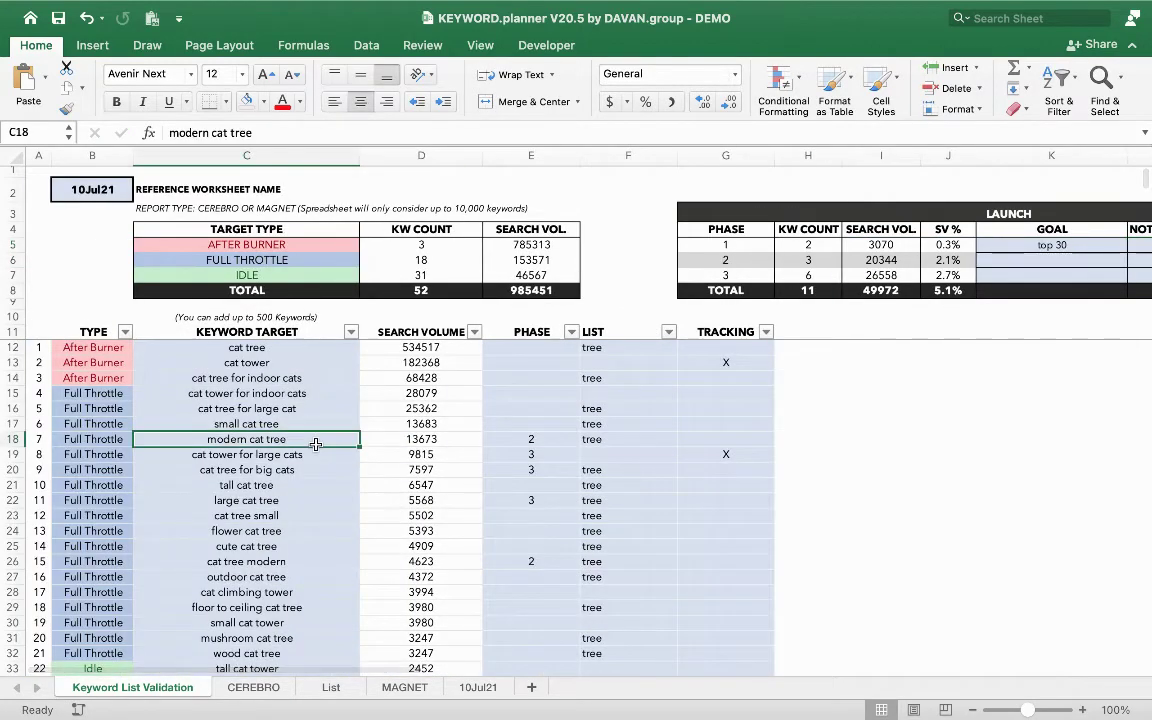
left_click(317, 546)
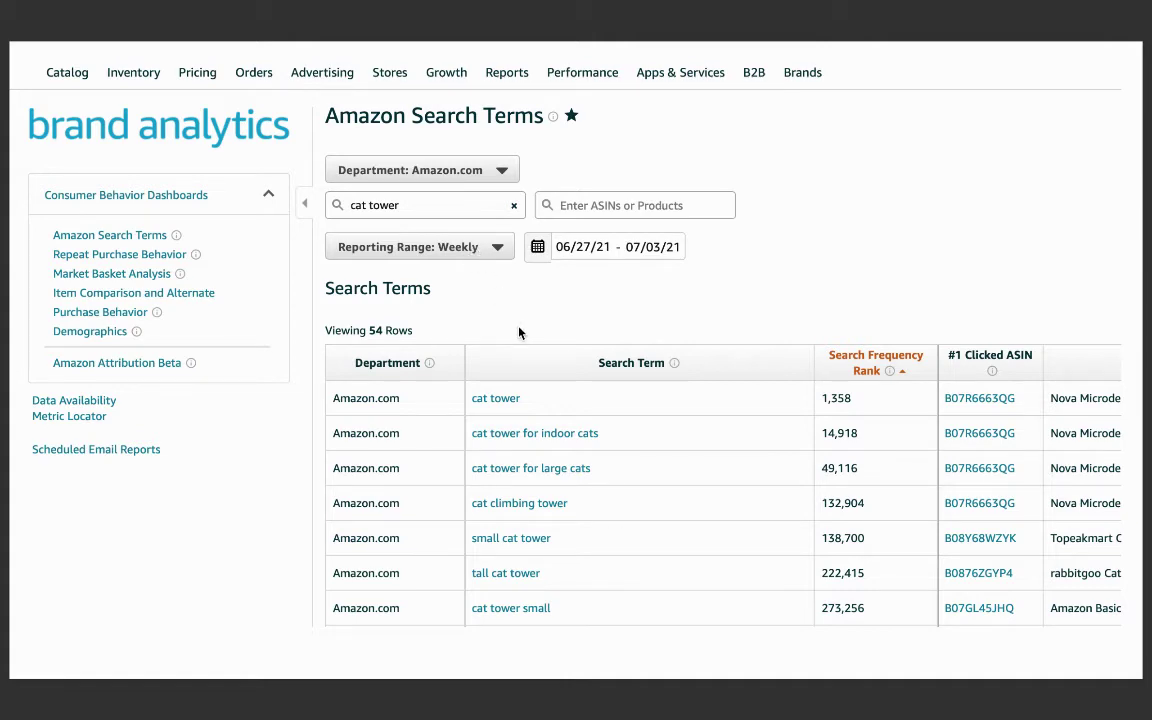
- Switch to Preview and page through the Brand Analytics and Business Reports screenshots to the Cerebro export page
key("Right")
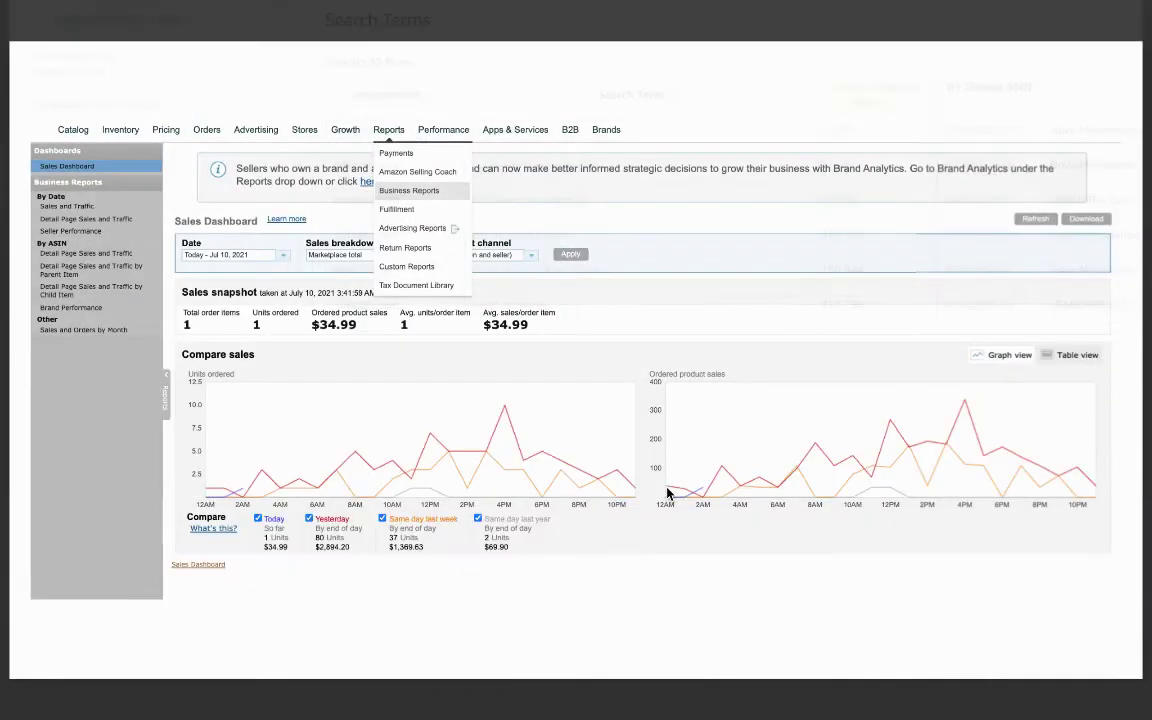
scroll(667, 492, "up", 10)
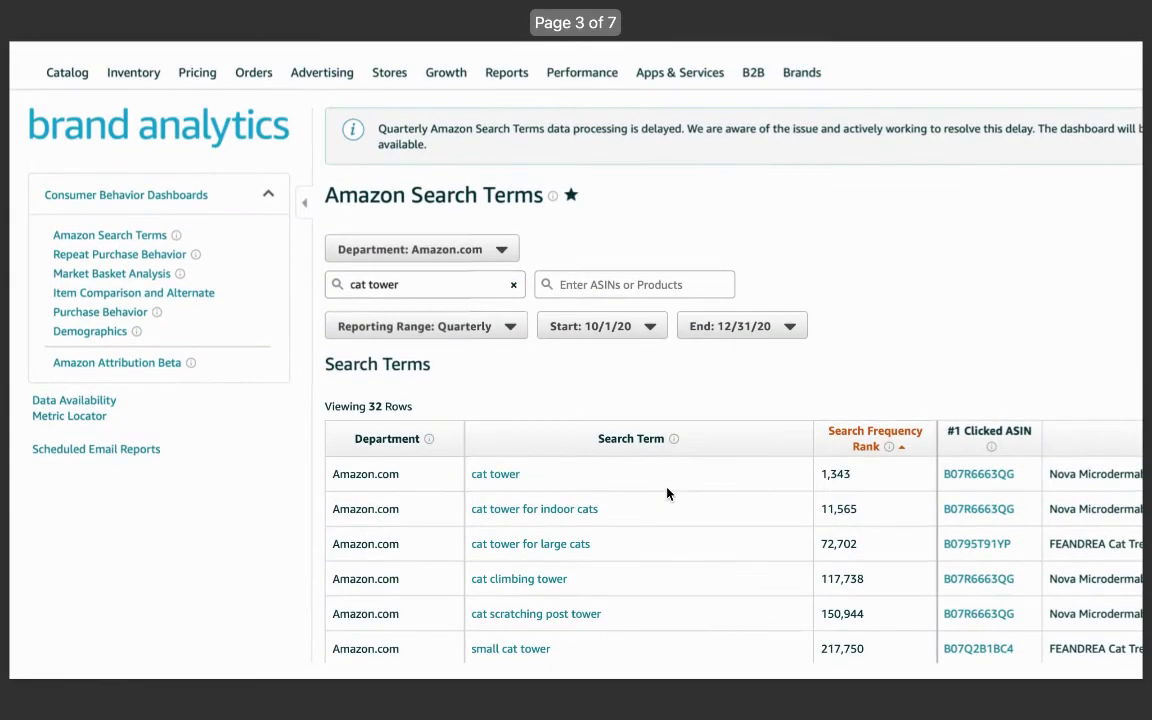
scroll(667, 492, "up", 1)
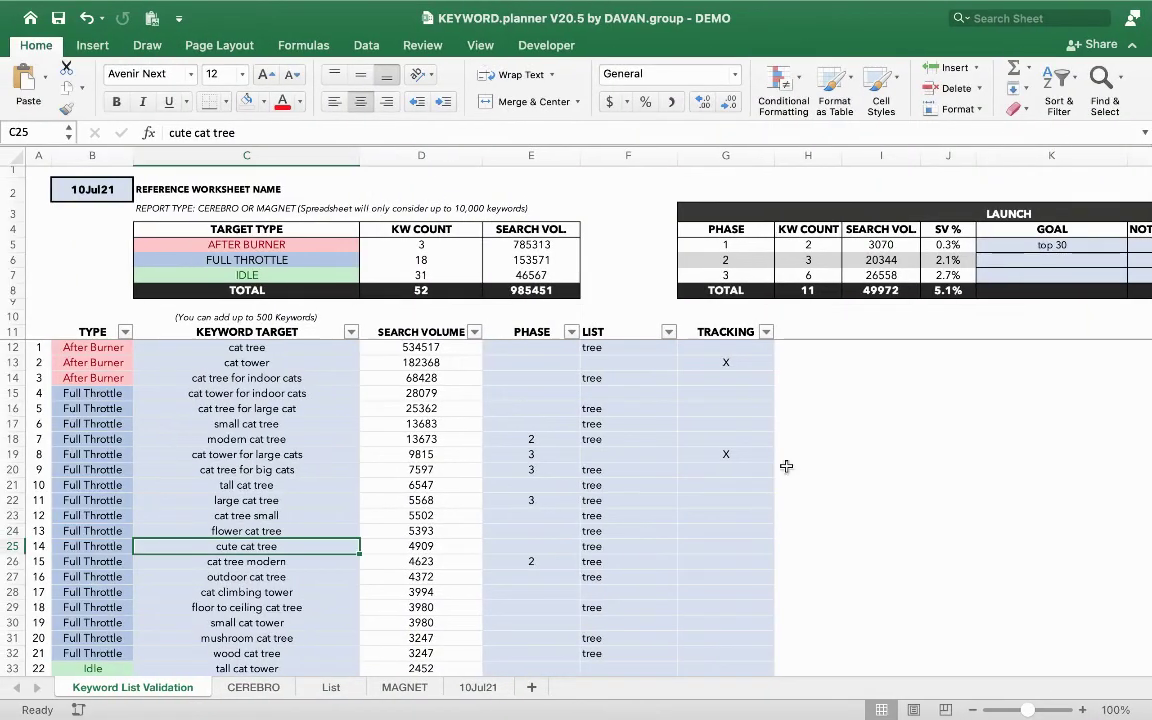
key("ctrl+Left")
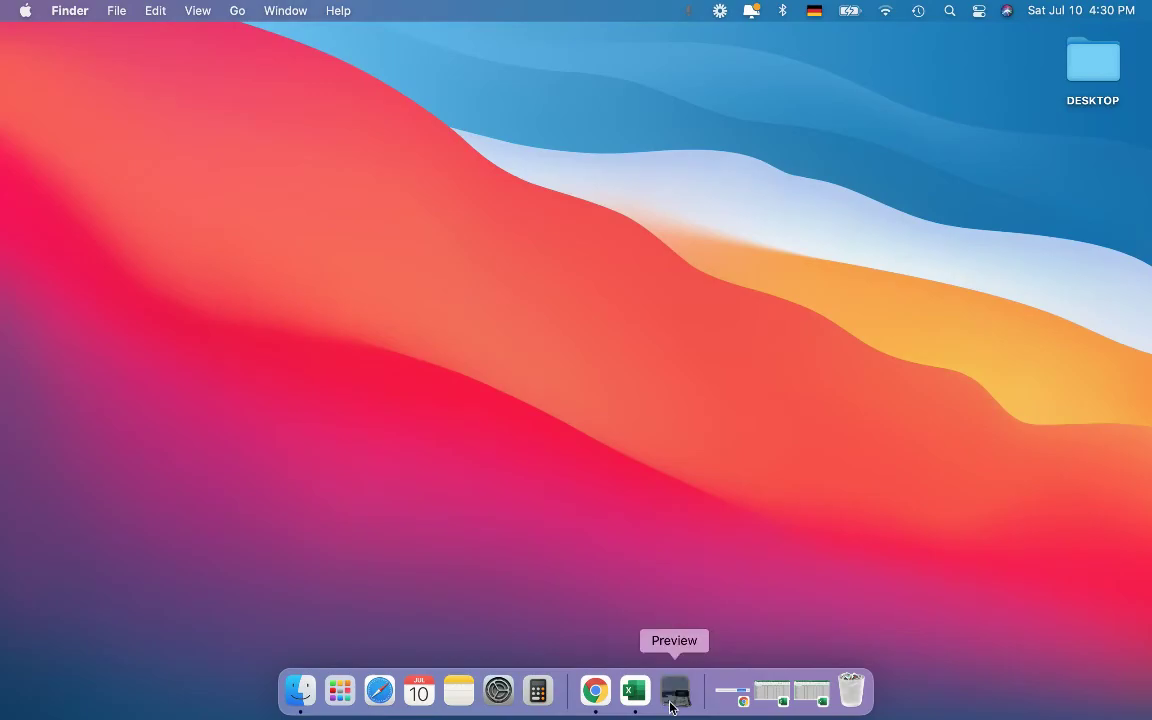
left_click(672, 697)
scroll(301, 212, "down", 5)
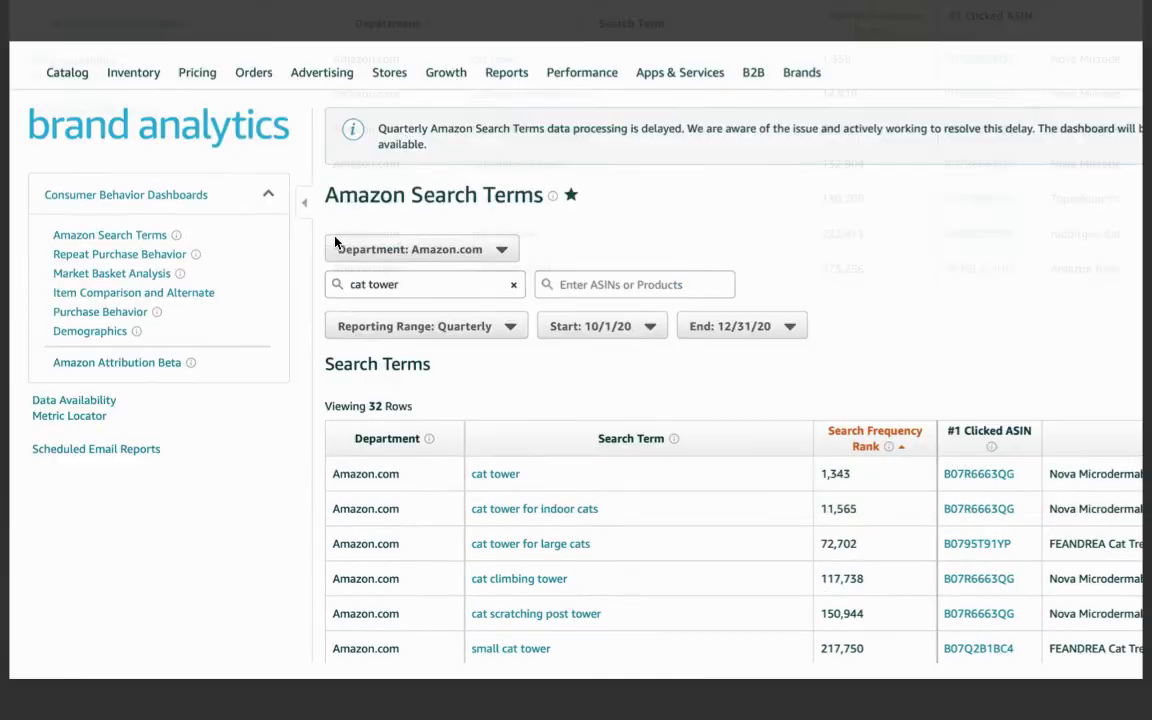
scroll(336, 242, "down", 10)
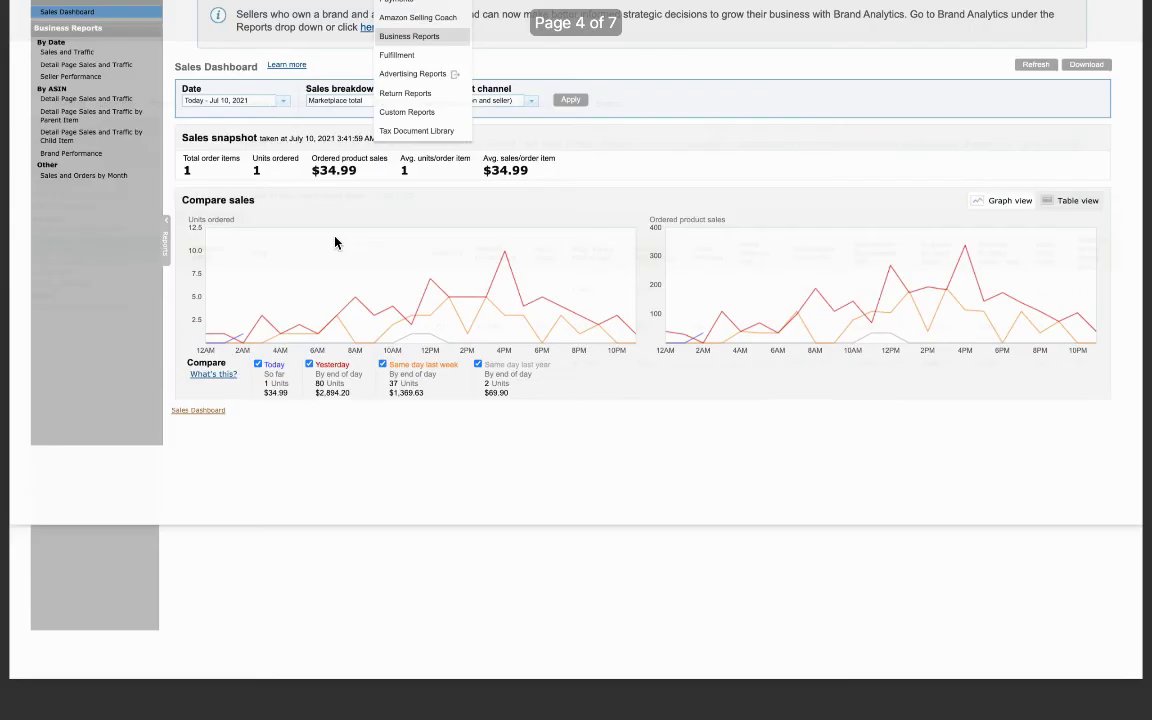
scroll(336, 242, "down", 5)
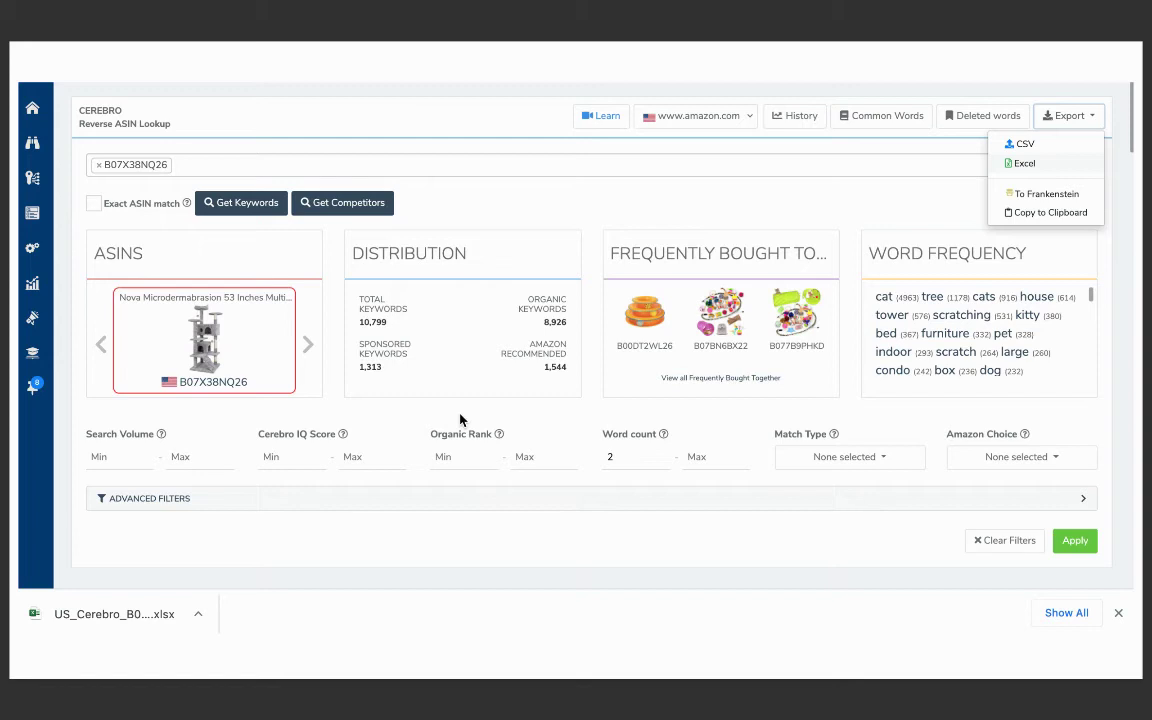
- Switch back to Excel and inspect the Phrase column and headers on the CEREBRO worksheet
key("ctrl+Left")
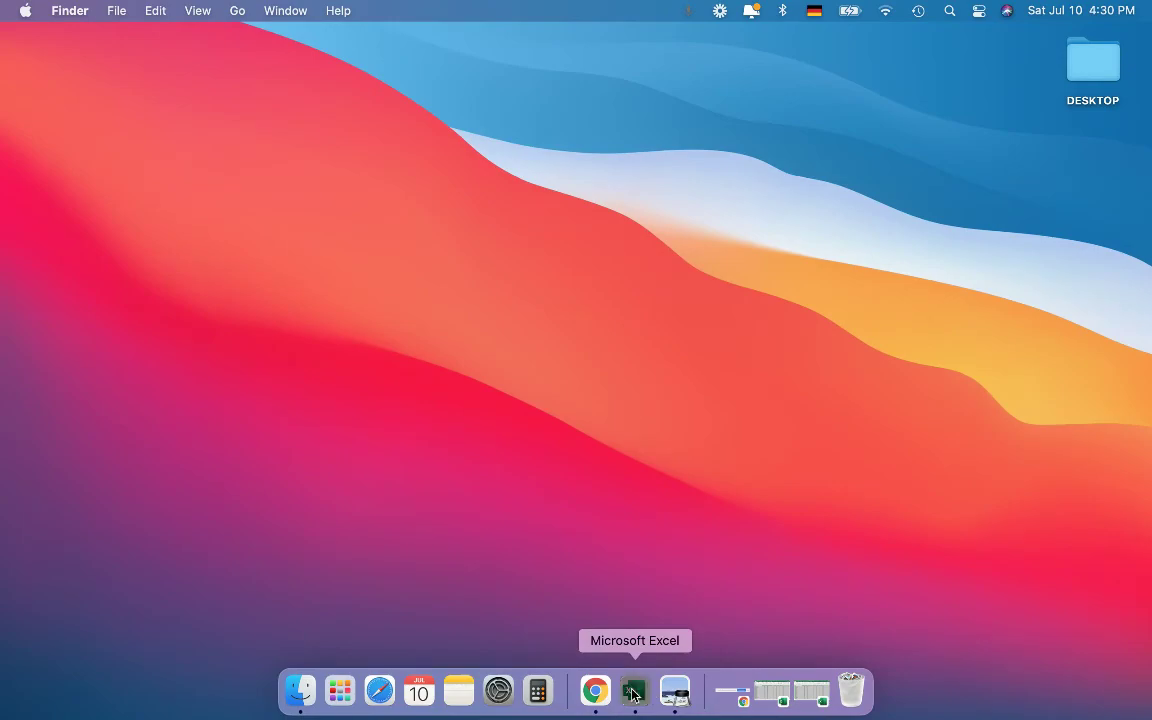
left_click(633, 692)
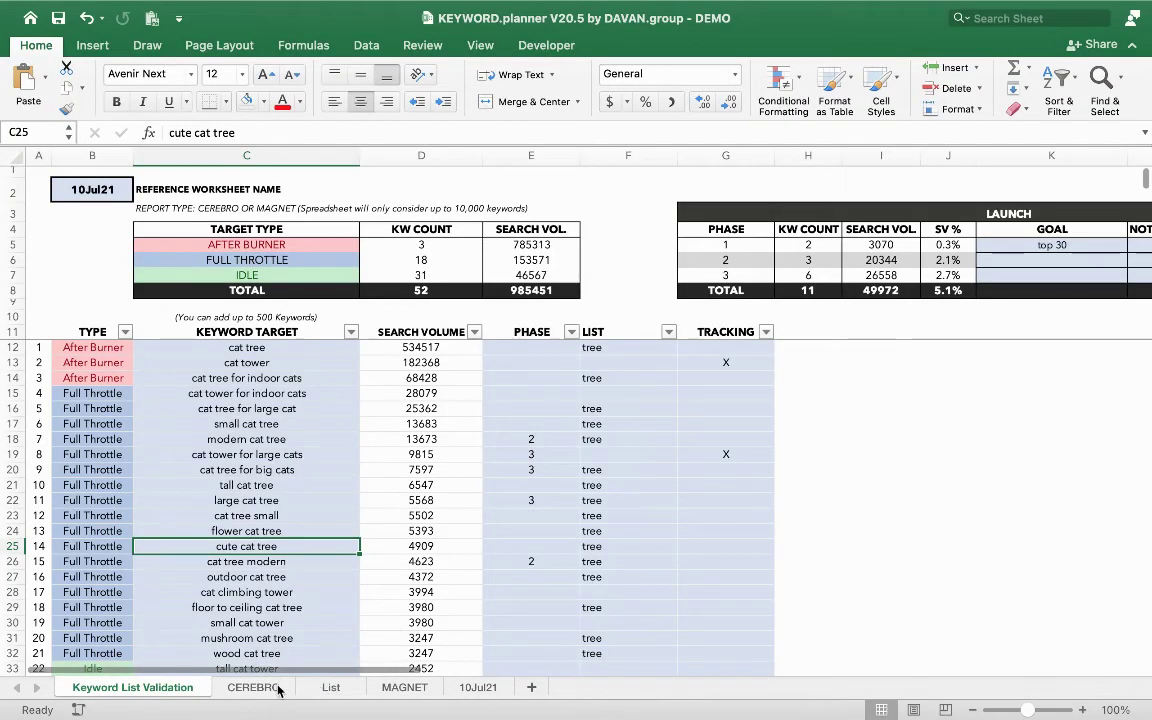
left_click(268, 689)
left_click(215, 241)
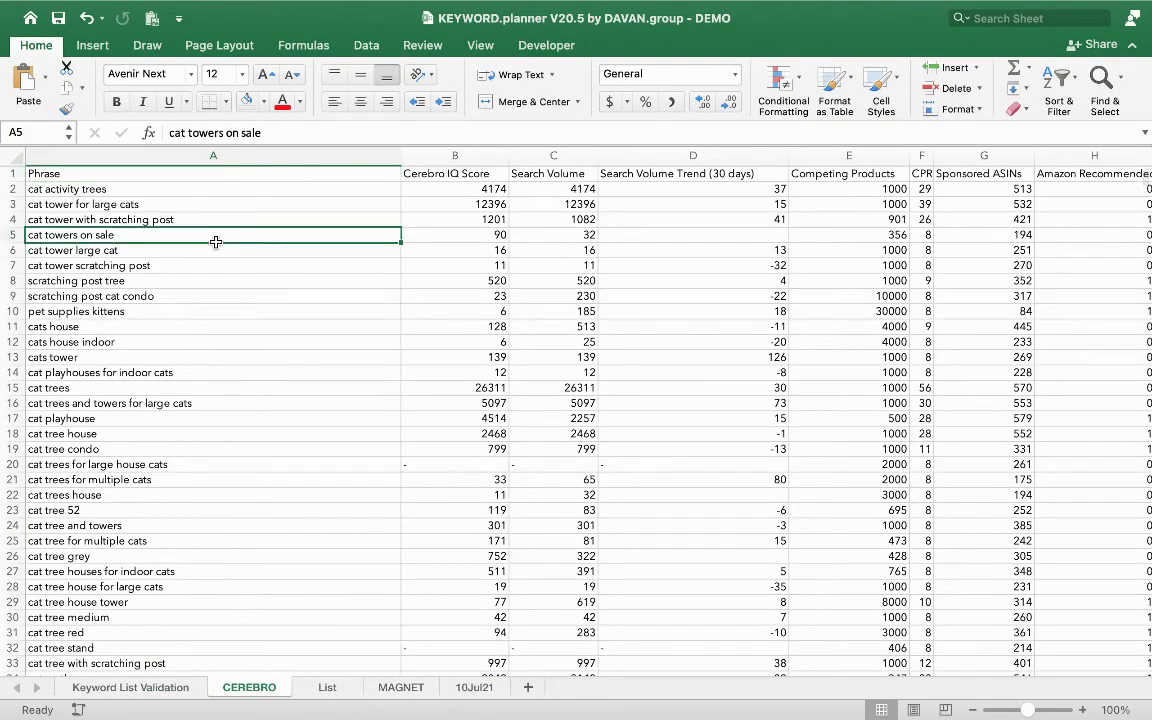
left_click(185, 172)
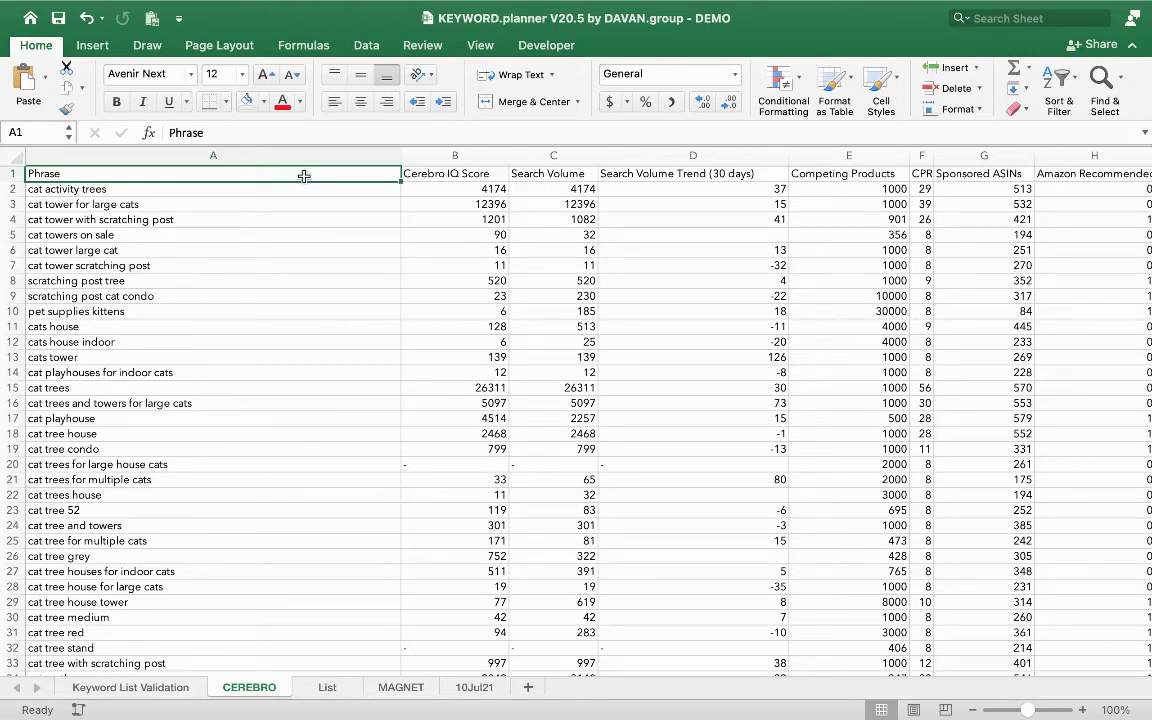
- Set the reference worksheet name on the Keyword List Validation sheet to CEREBRO
left_click(150, 690)
left_click(90, 186)
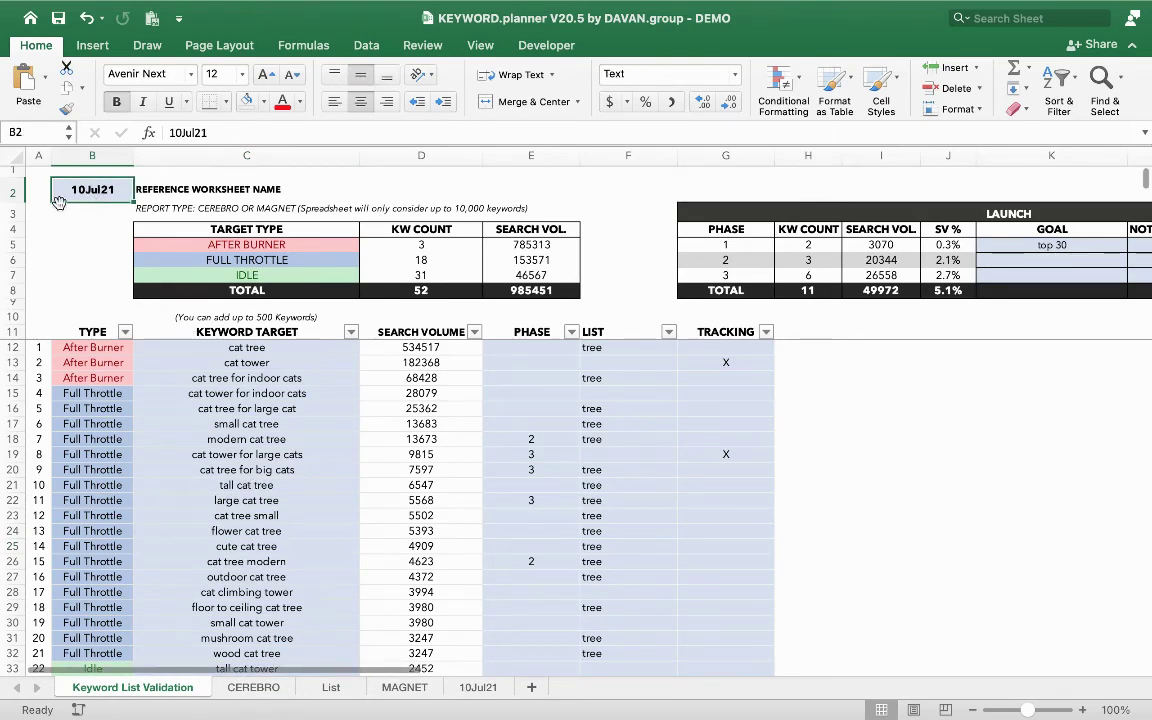
type("CEREBRO")
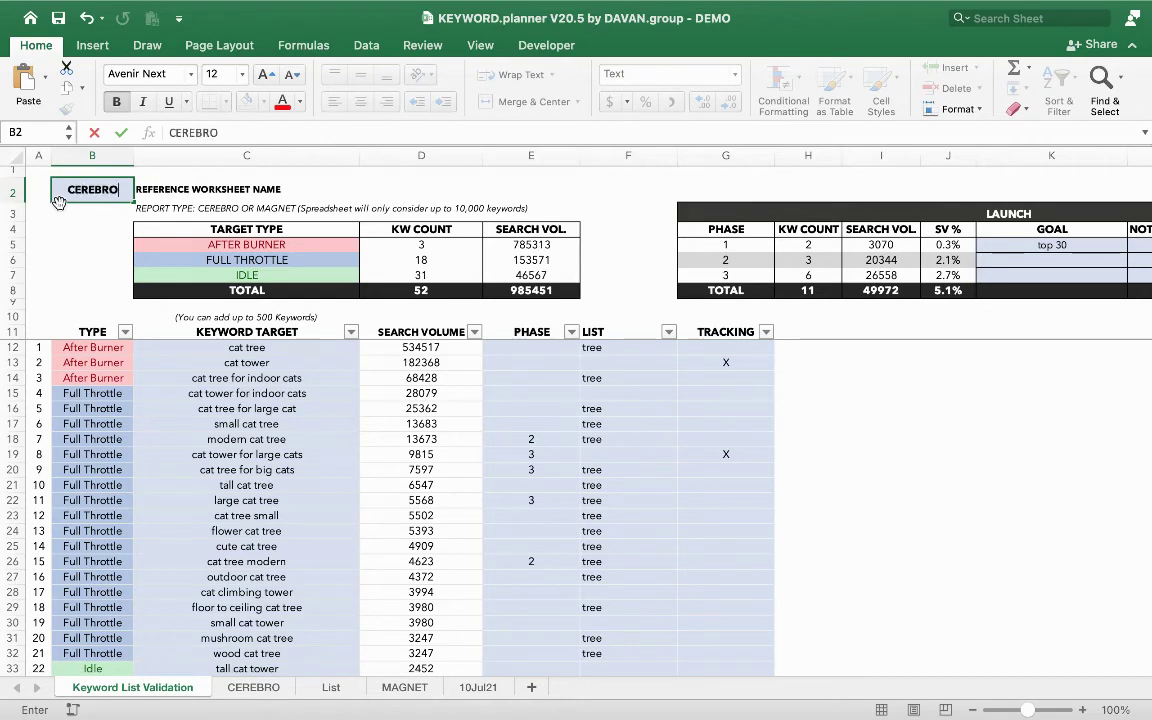
key("Return")
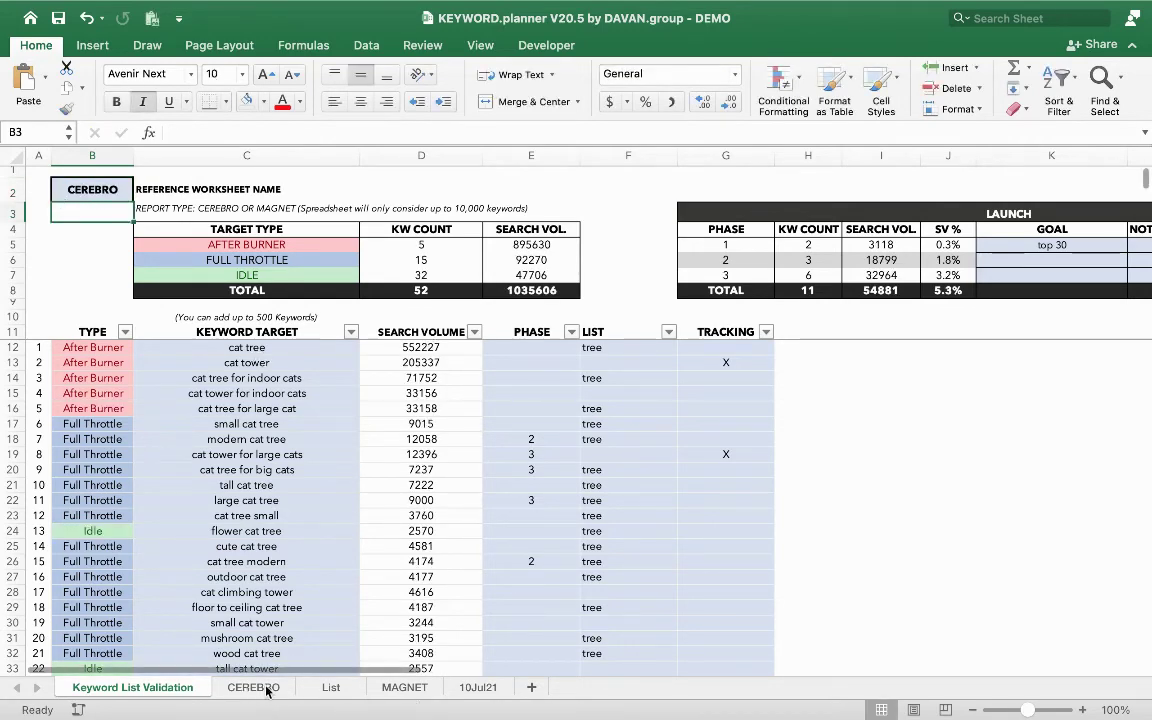
- Pick "cat towers on sale" from the CEREBRO worksheet and add it as keyword 53 on the Keyword List Validation sheet
scroll(297, 490, "down", 6)
scroll(297, 490, "down", 8)
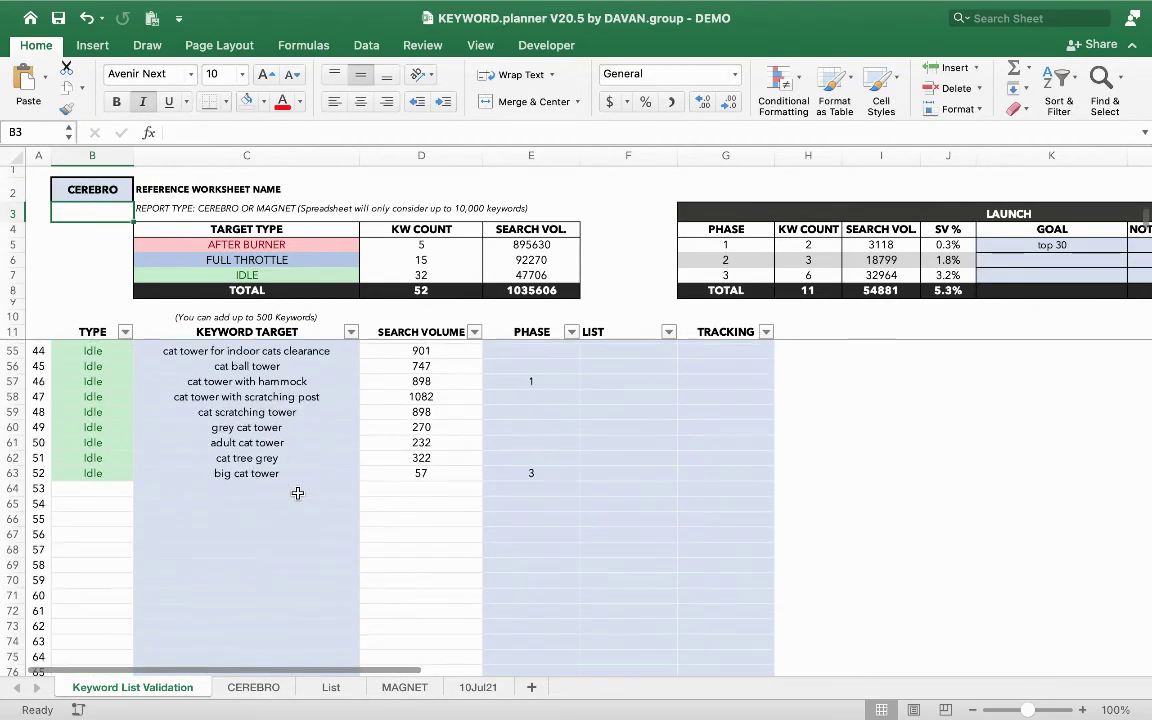
left_click(290, 484)
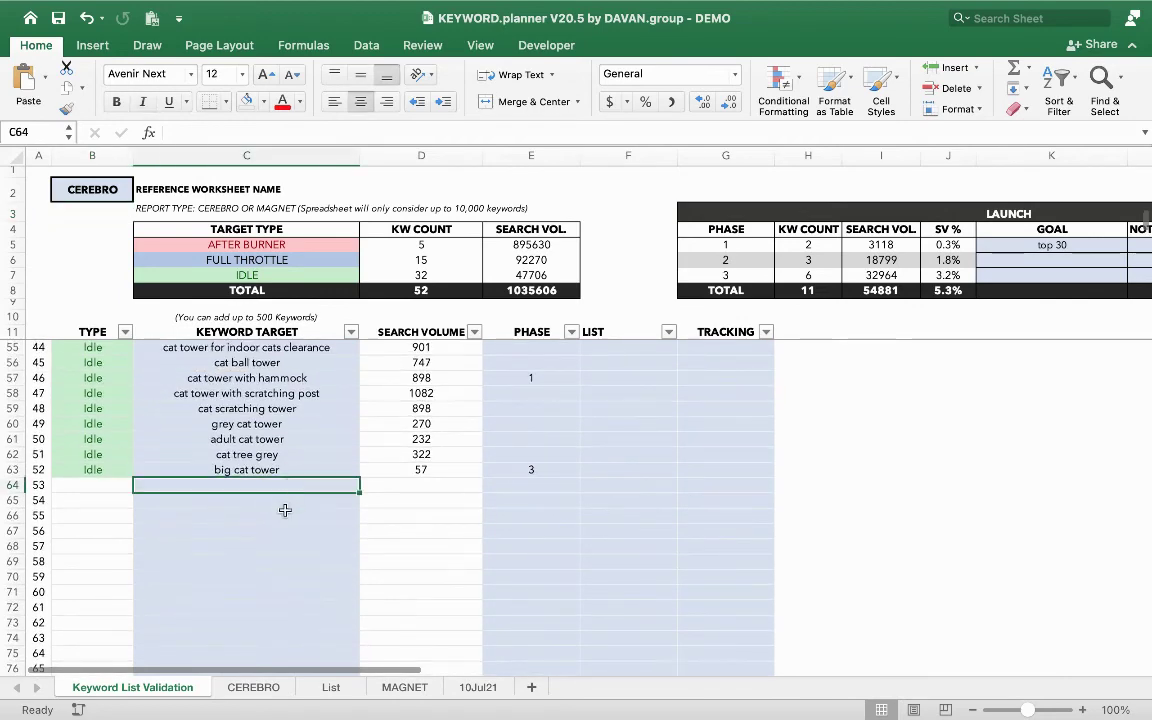
left_click(260, 688)
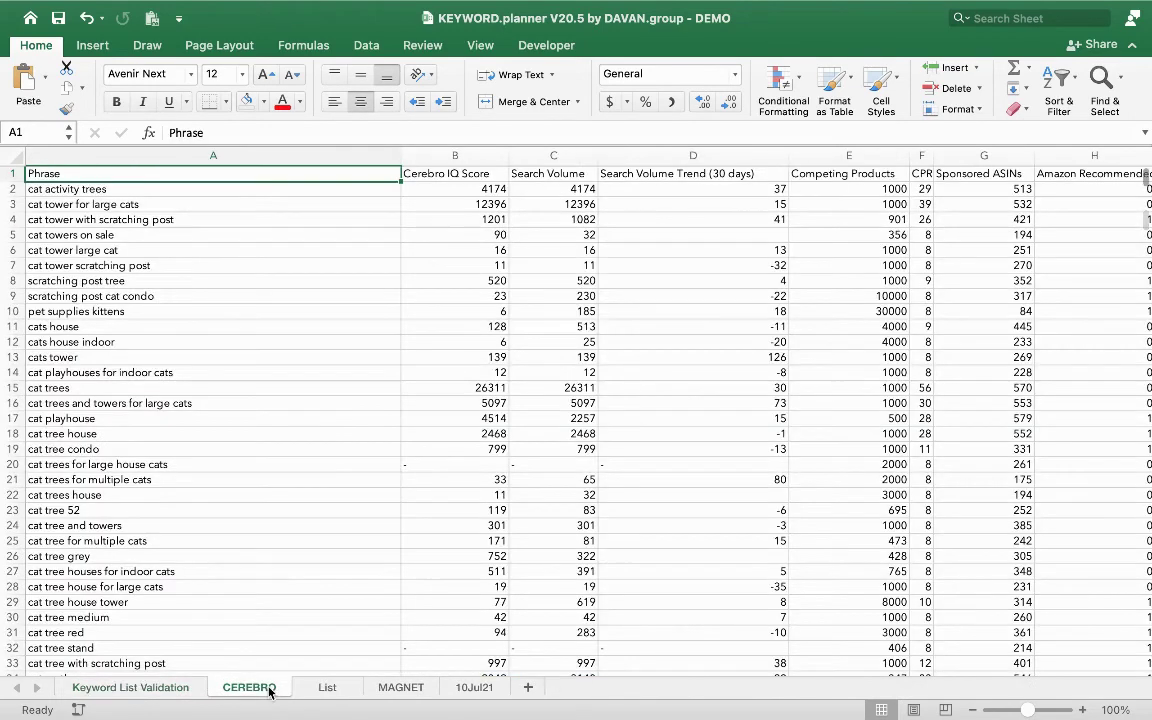
left_click(167, 235)
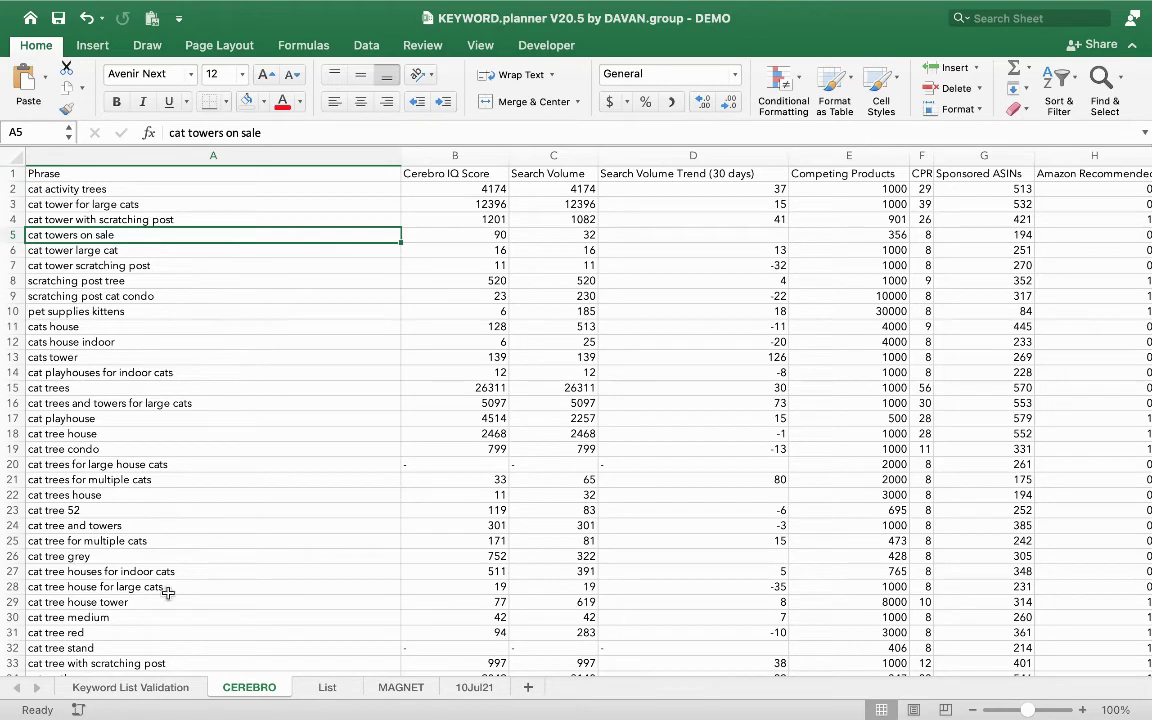
left_click(153, 693)
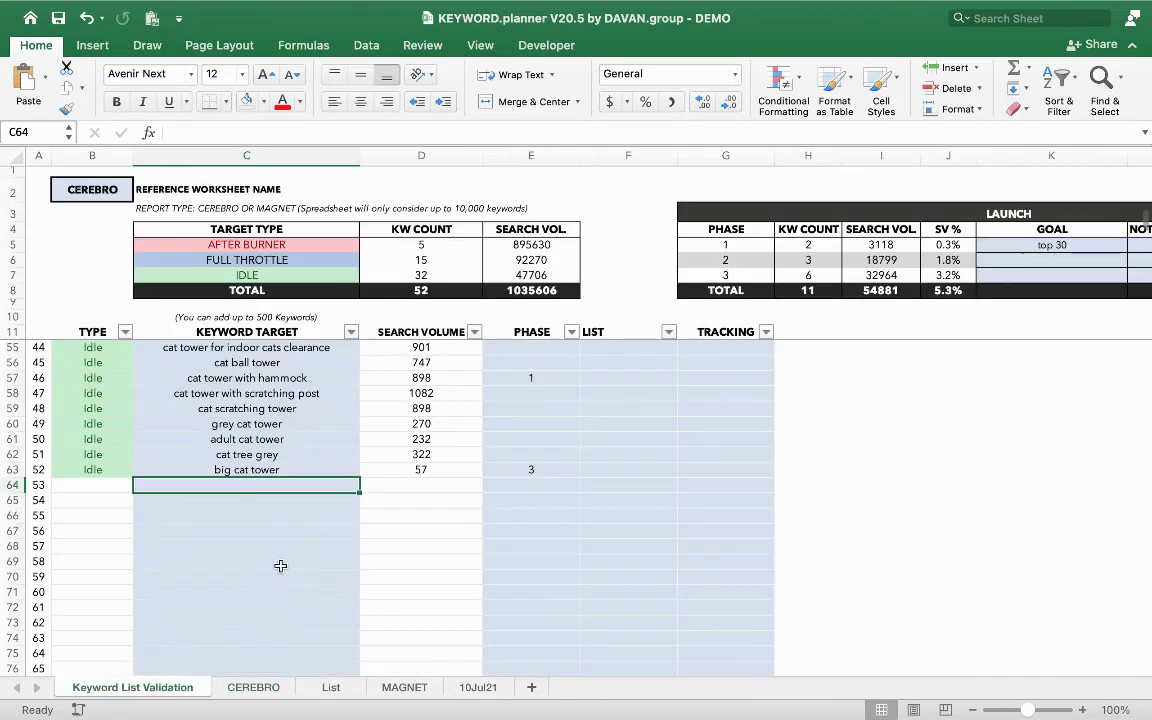
type("cat towers on sale")
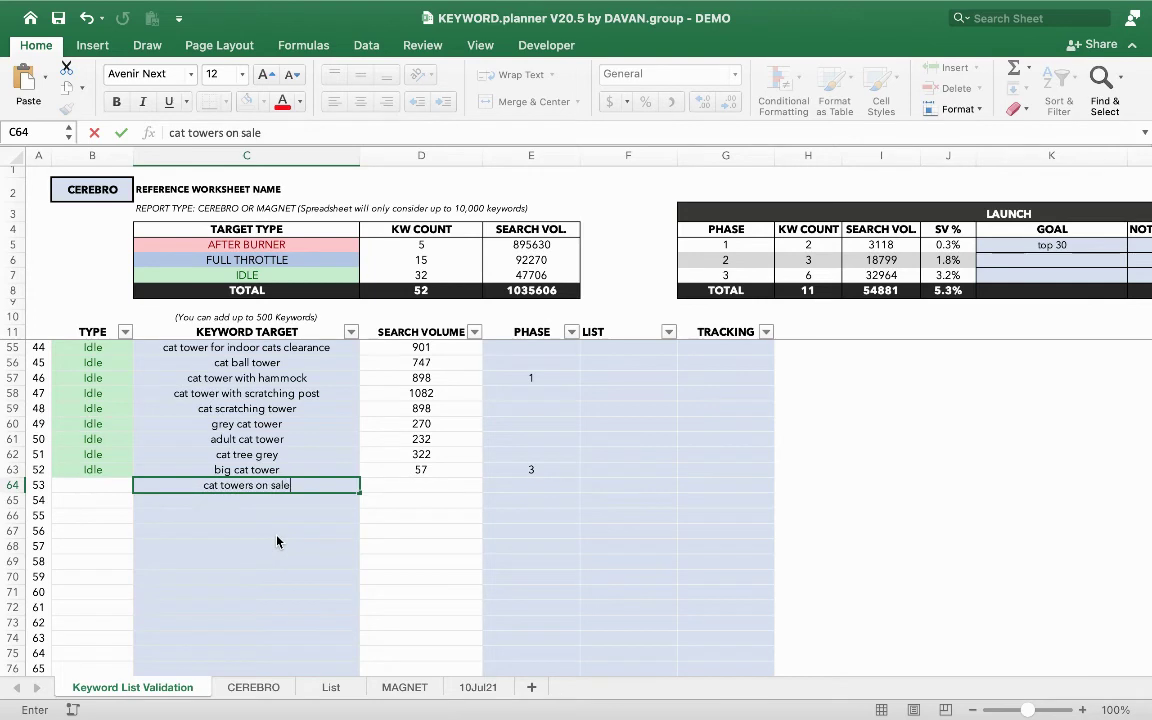
key("Return")
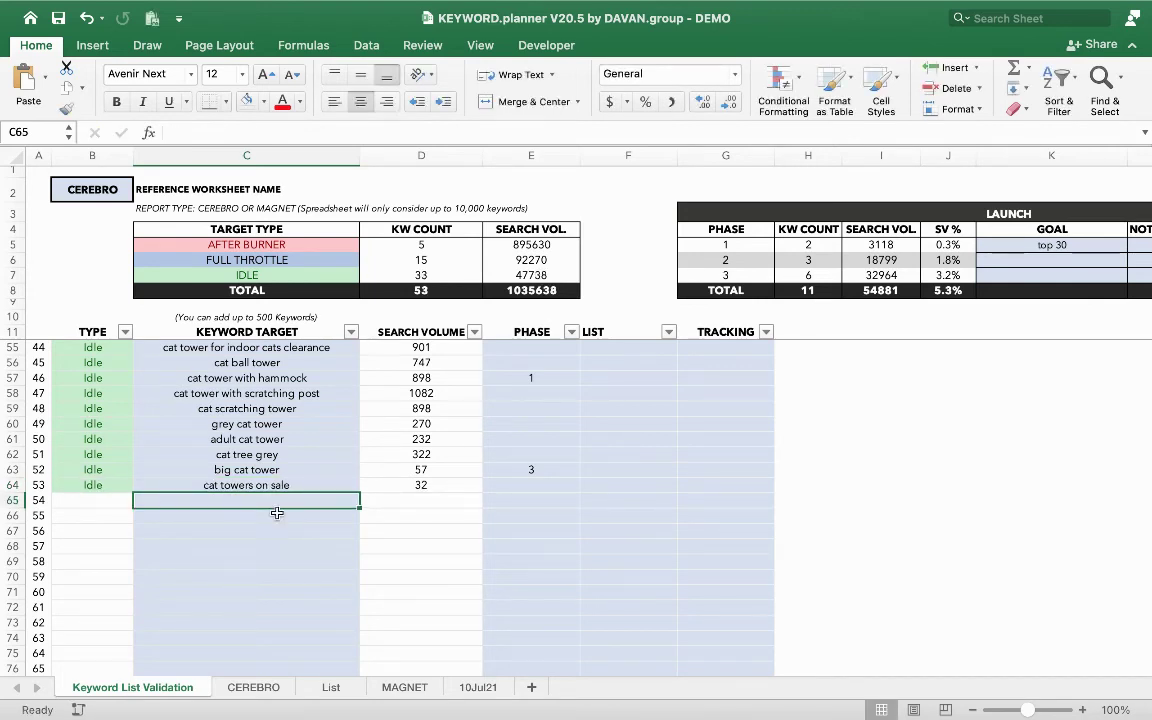
left_click(533, 487)
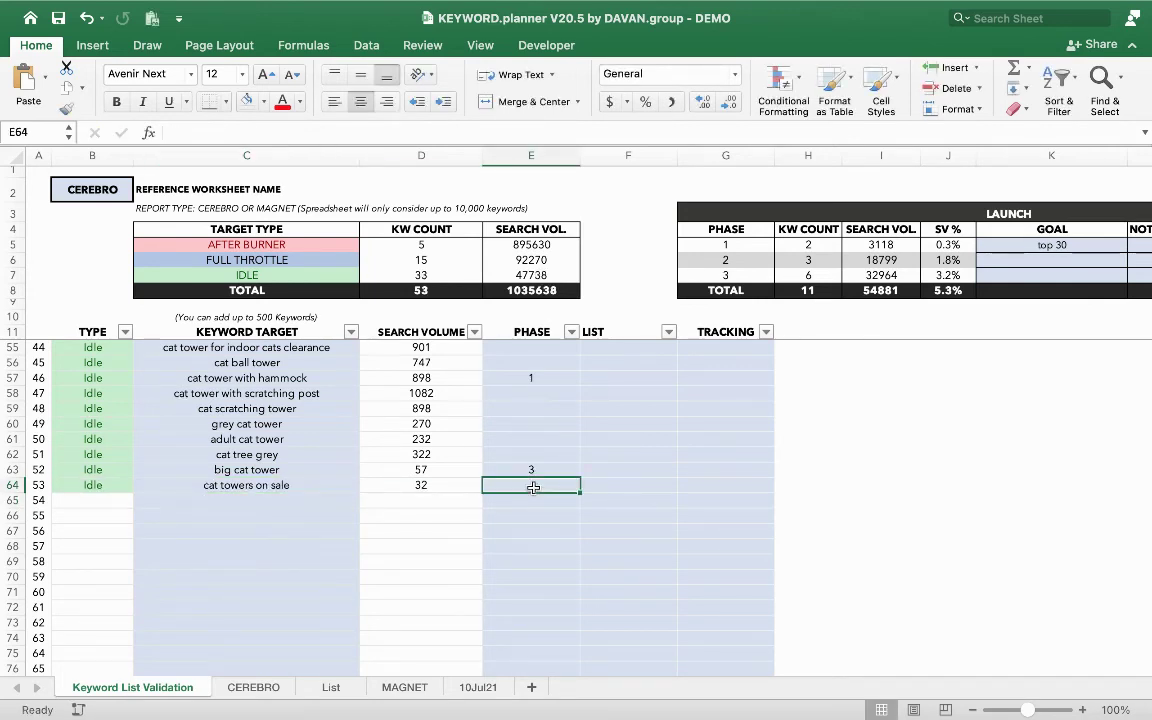
- Find "kitty tree" on the CEREBRO worksheet and add it as keyword 54 on the Keyword List Validation sheet
left_click(306, 502)
left_click(254, 688)
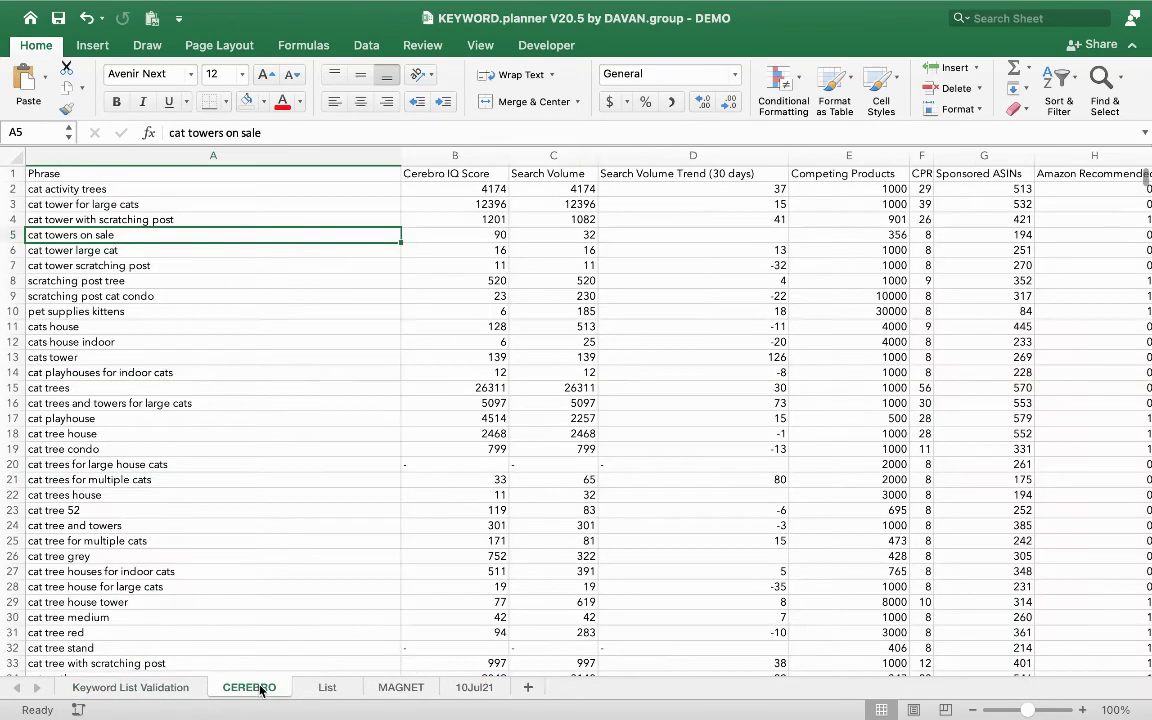
scroll(283, 548, "down", 10)
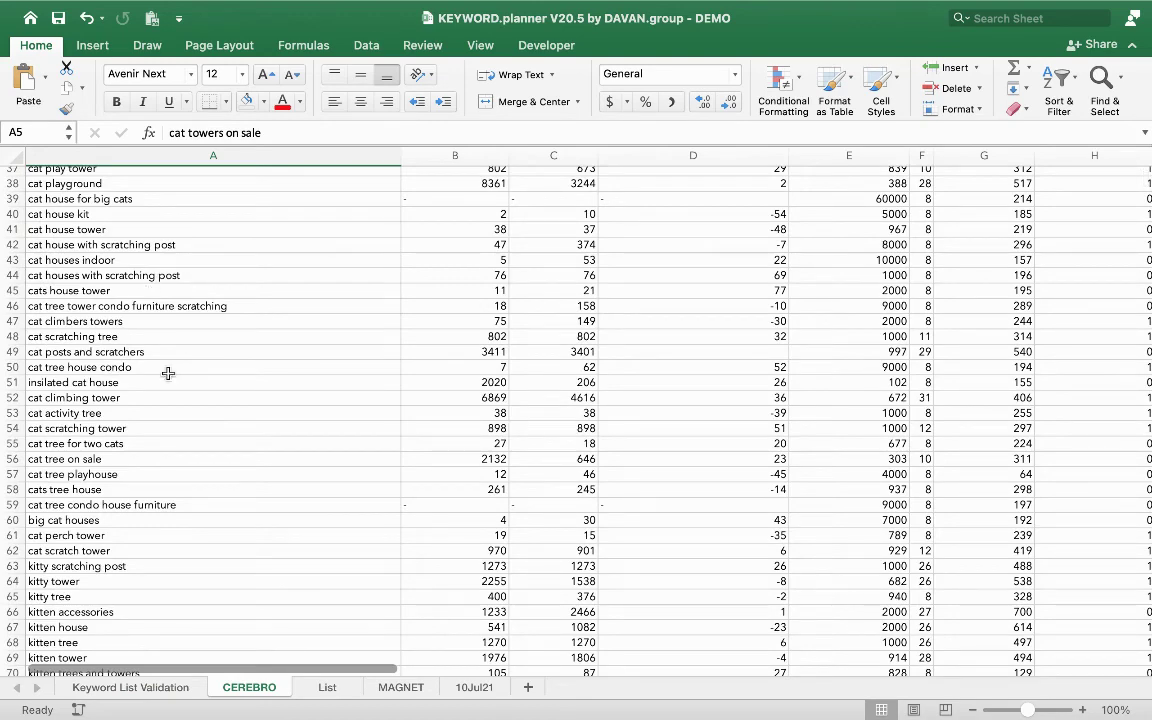
scroll(168, 373, "down", 4)
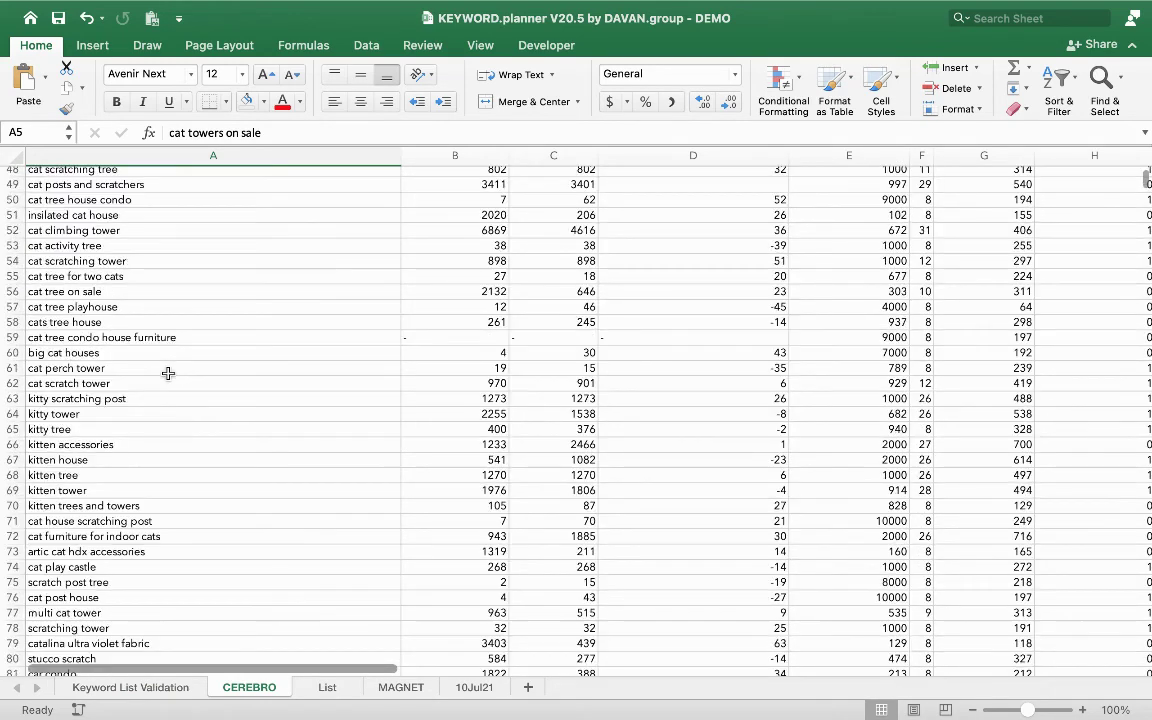
left_click(147, 429)
left_click(152, 692)
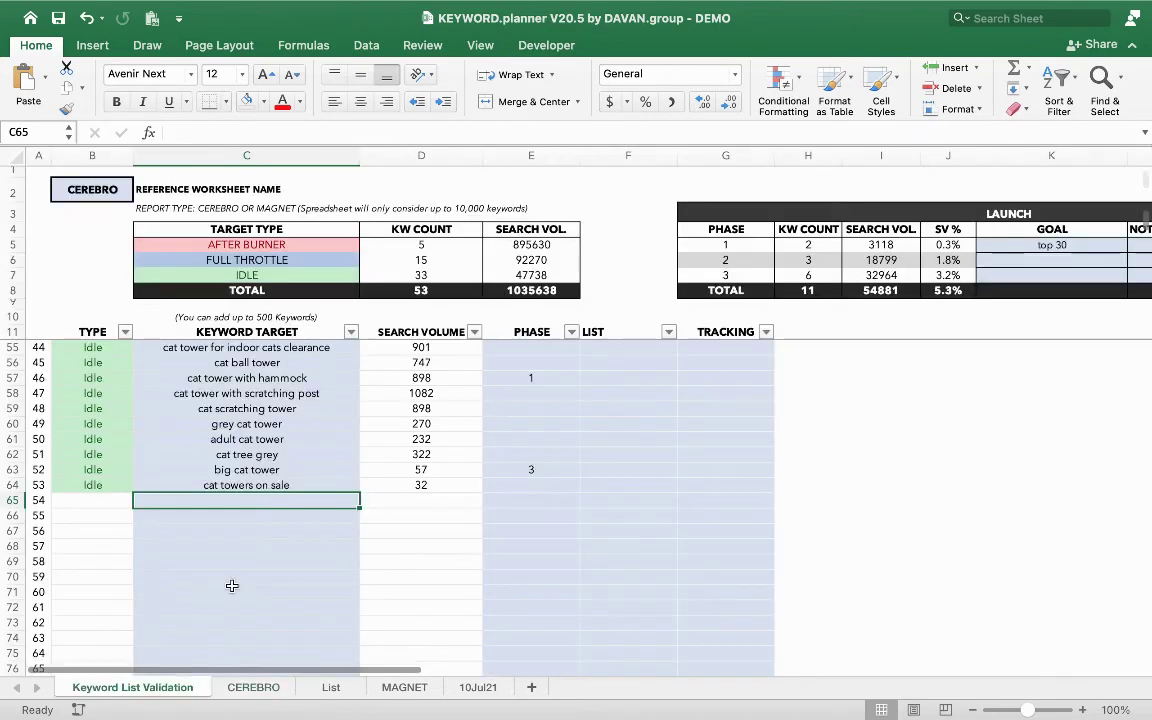
type("ki")
type("tree")
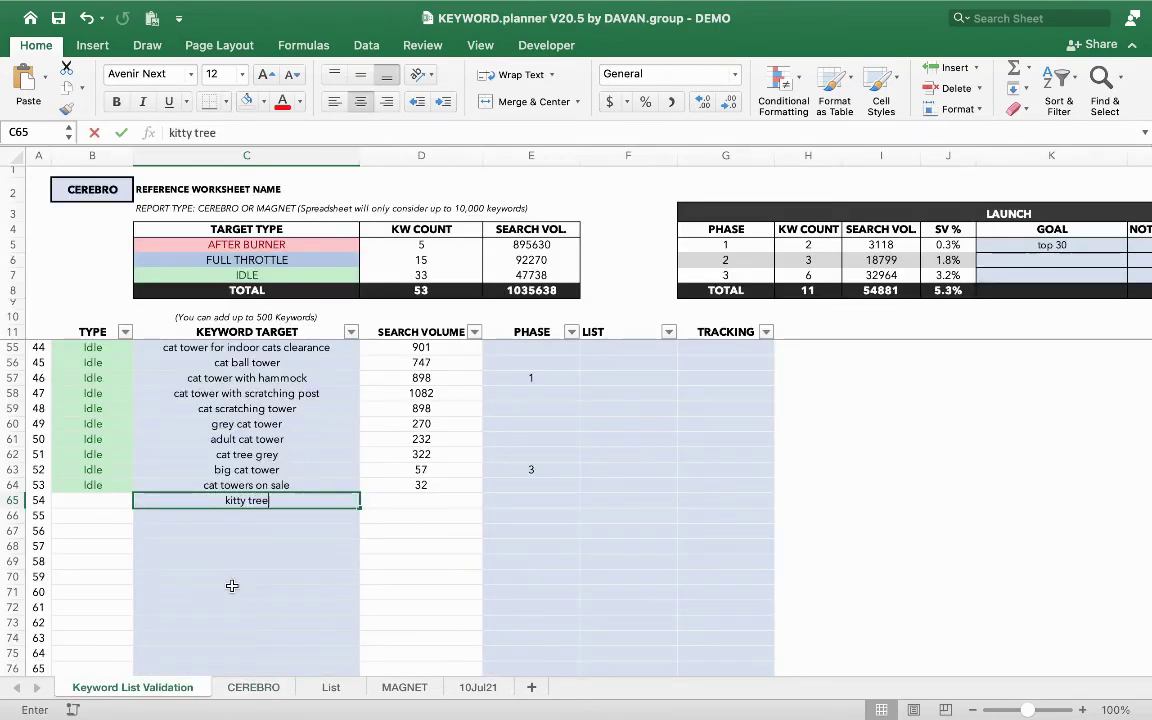
key("Return")
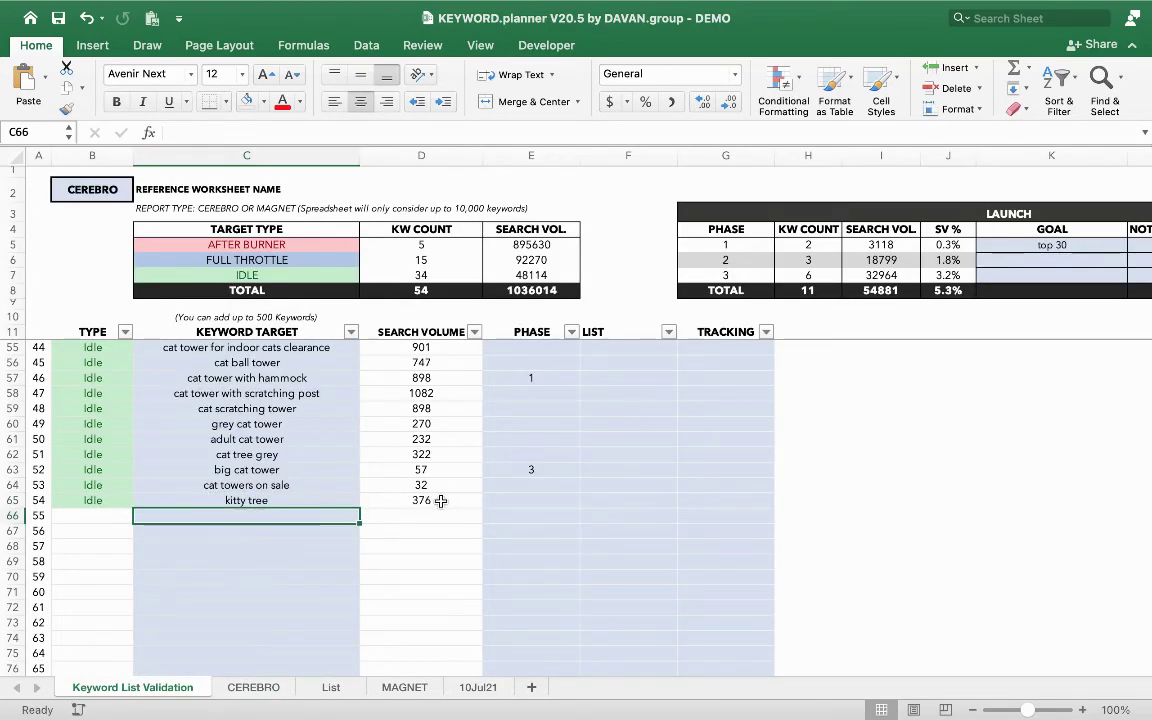
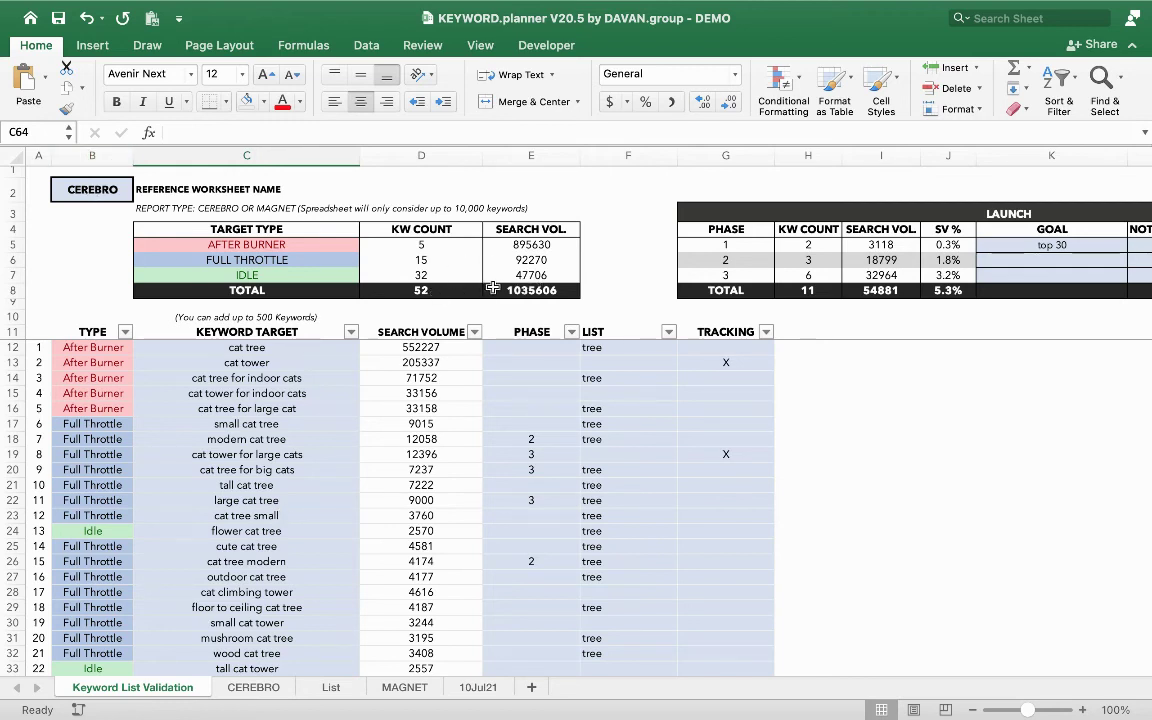
- Set the reference worksheet name on the Keyword List Validation sheet to MAGNET
left_click(96, 197)
type("MAGNET")
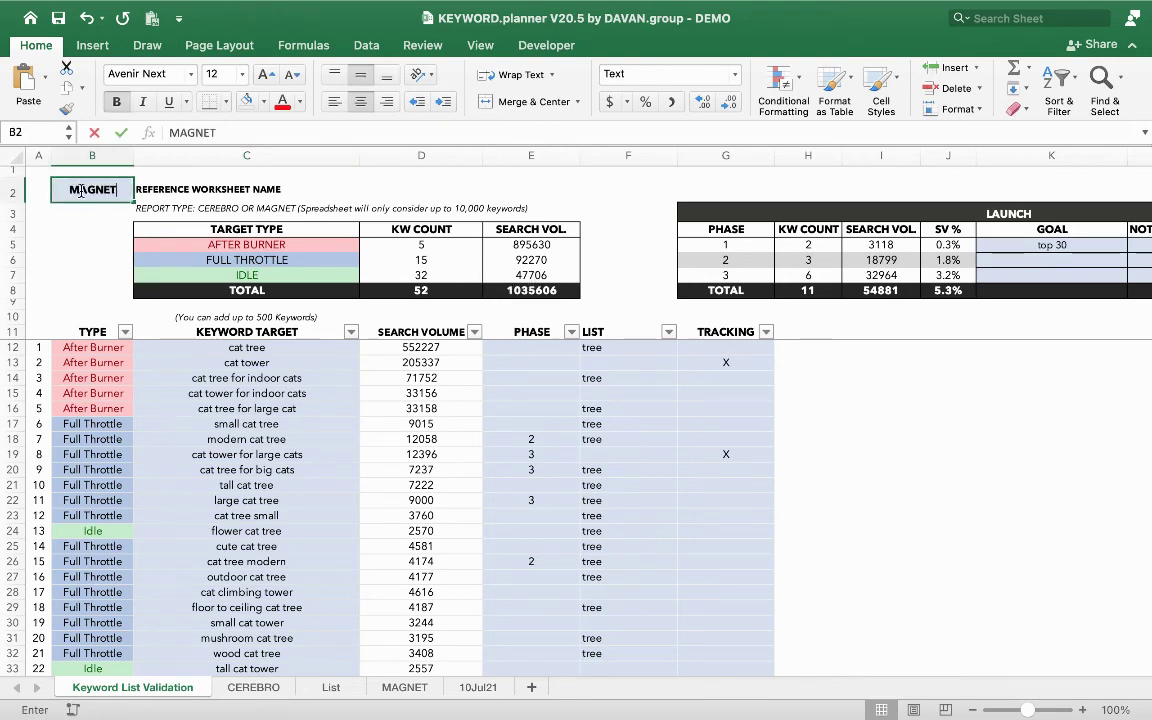
key("Return")
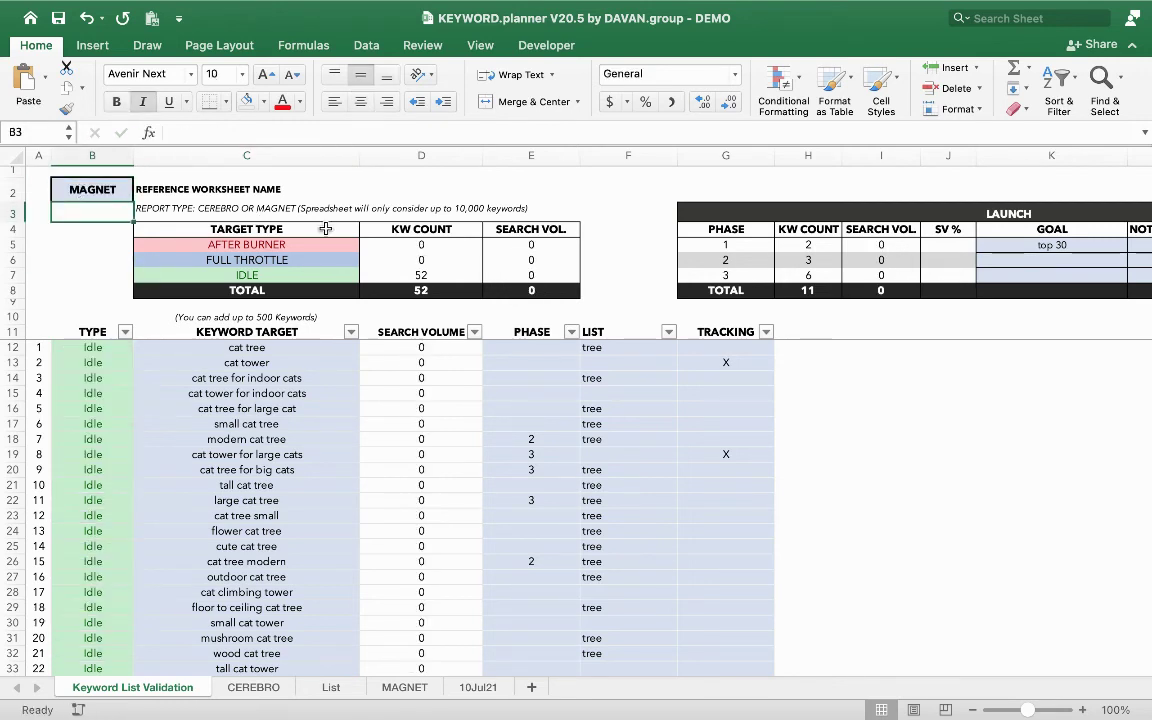
- Set the reference worksheet name to 10JUL21 and check the TYPE labels around "cat tree for indoor cats"
left_click(95, 192)
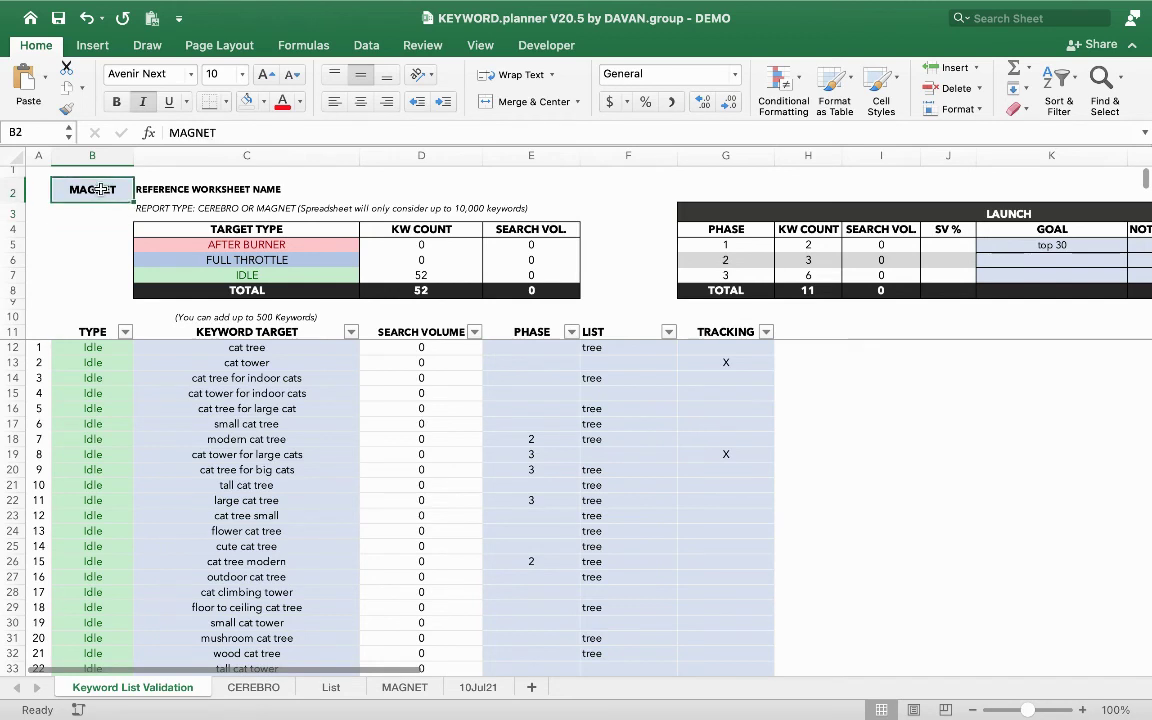
type("10JUL21")
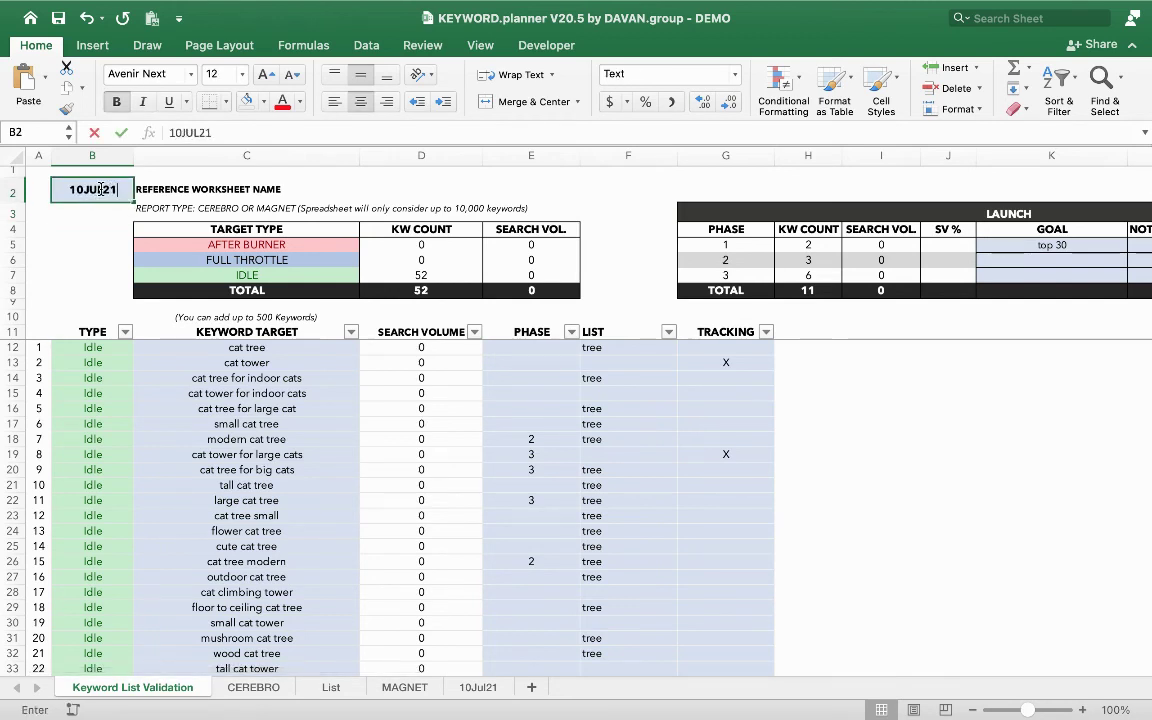
key("Return")
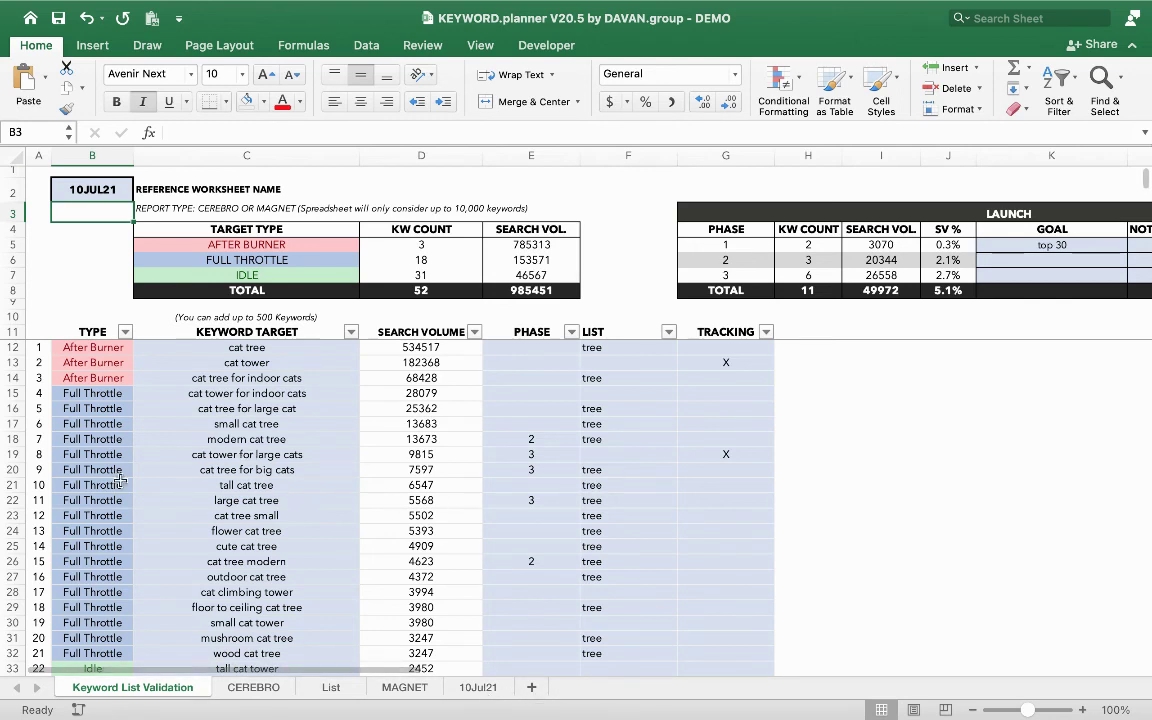
left_click_drag(92, 347, 105, 420)
left_click(229, 472)
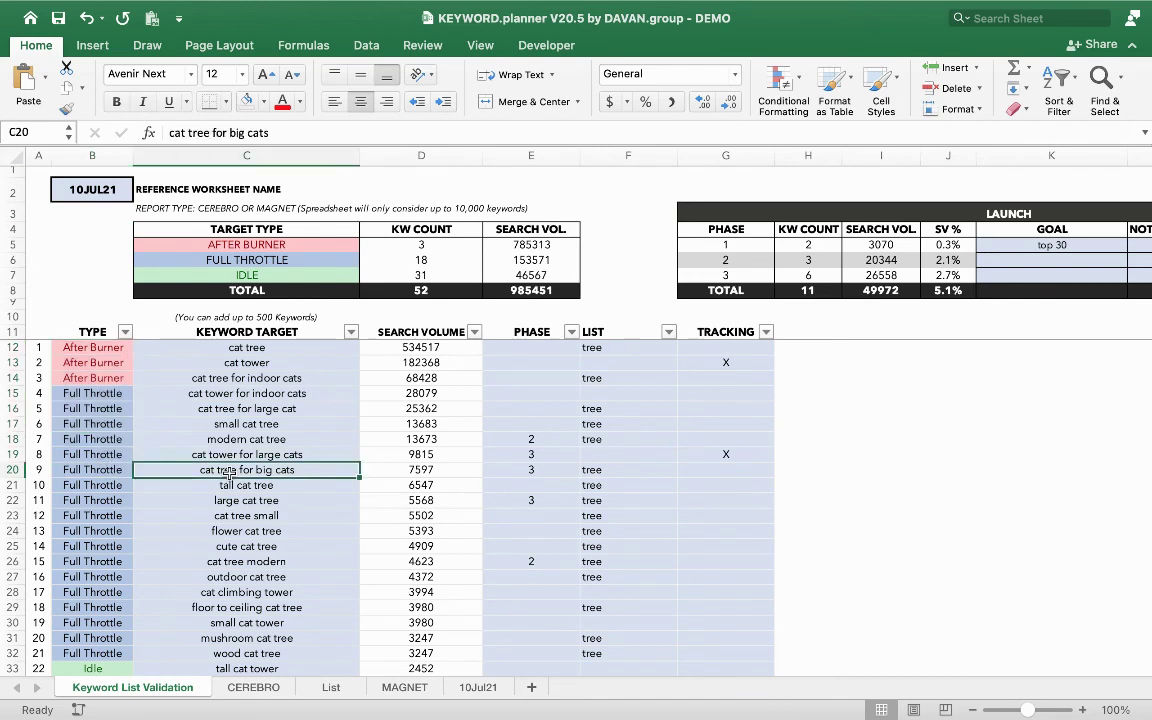
left_click(92, 377)
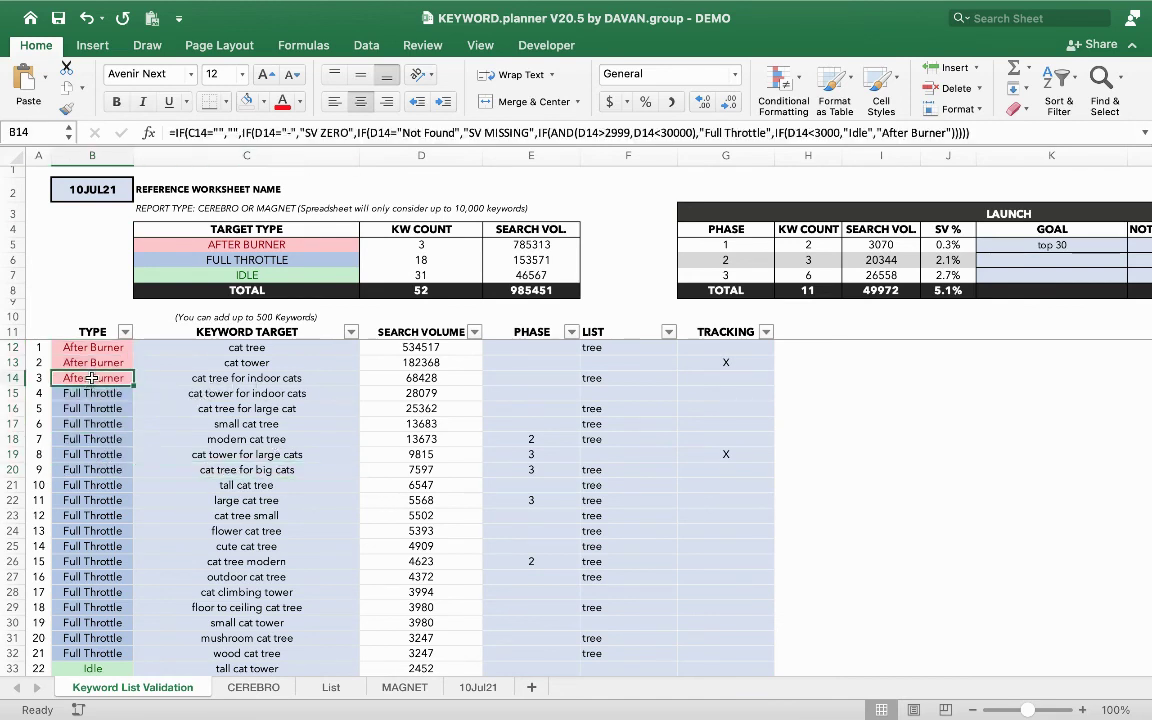
left_click(275, 383)
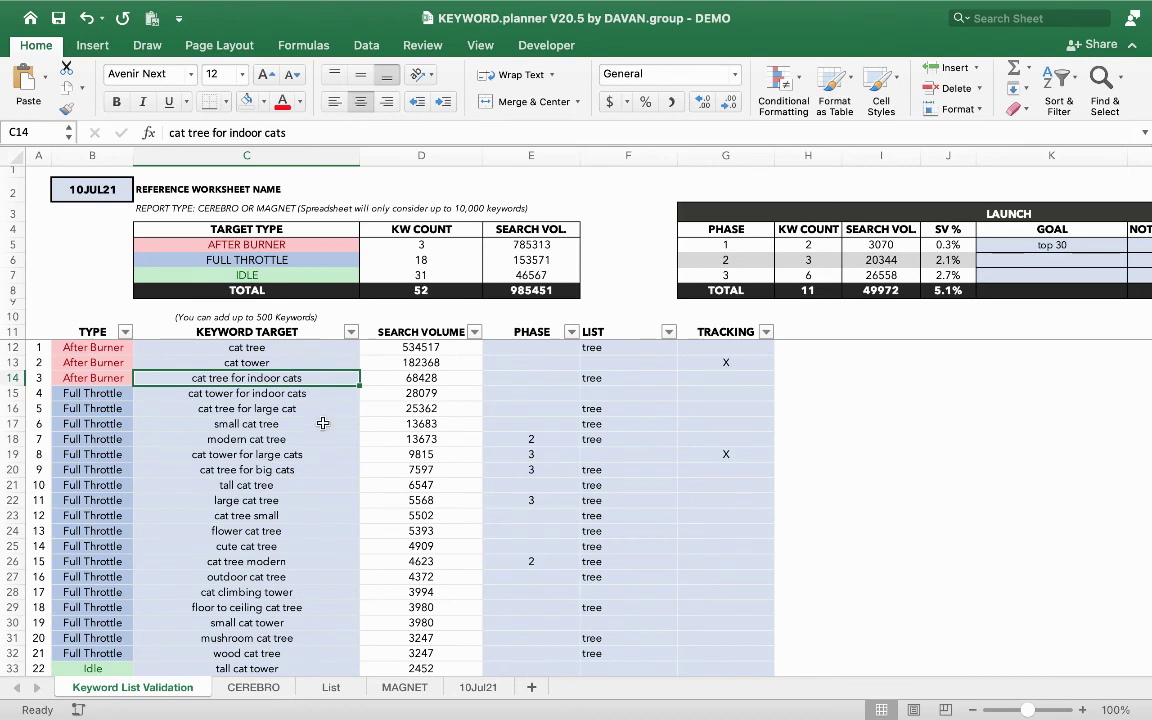
left_click(320, 393)
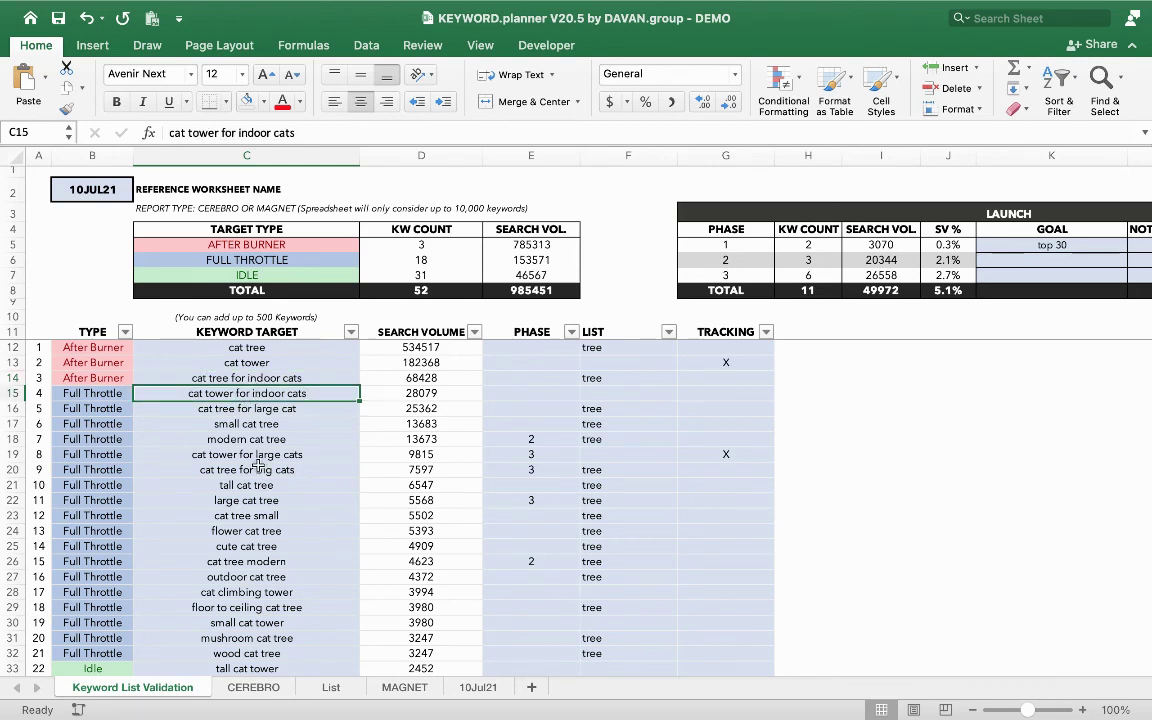
left_click(246, 378)
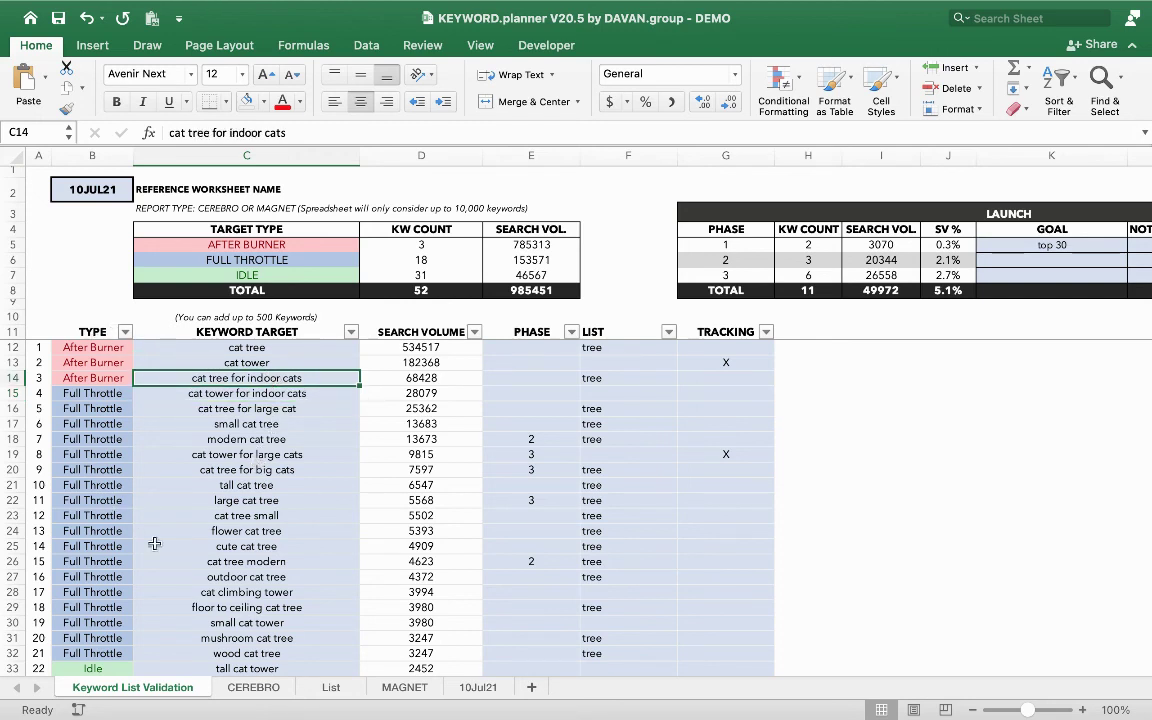
- Set the reference worksheet name back to CEREBRO
left_click(111, 190)
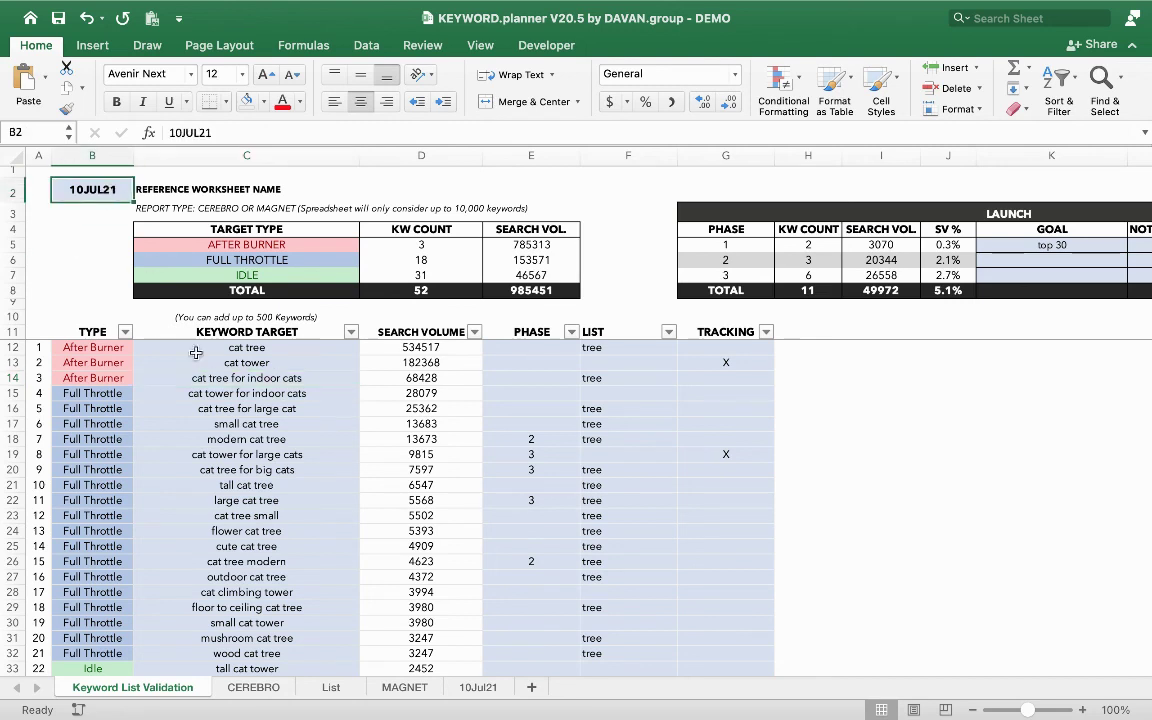
type("CEREBRO")
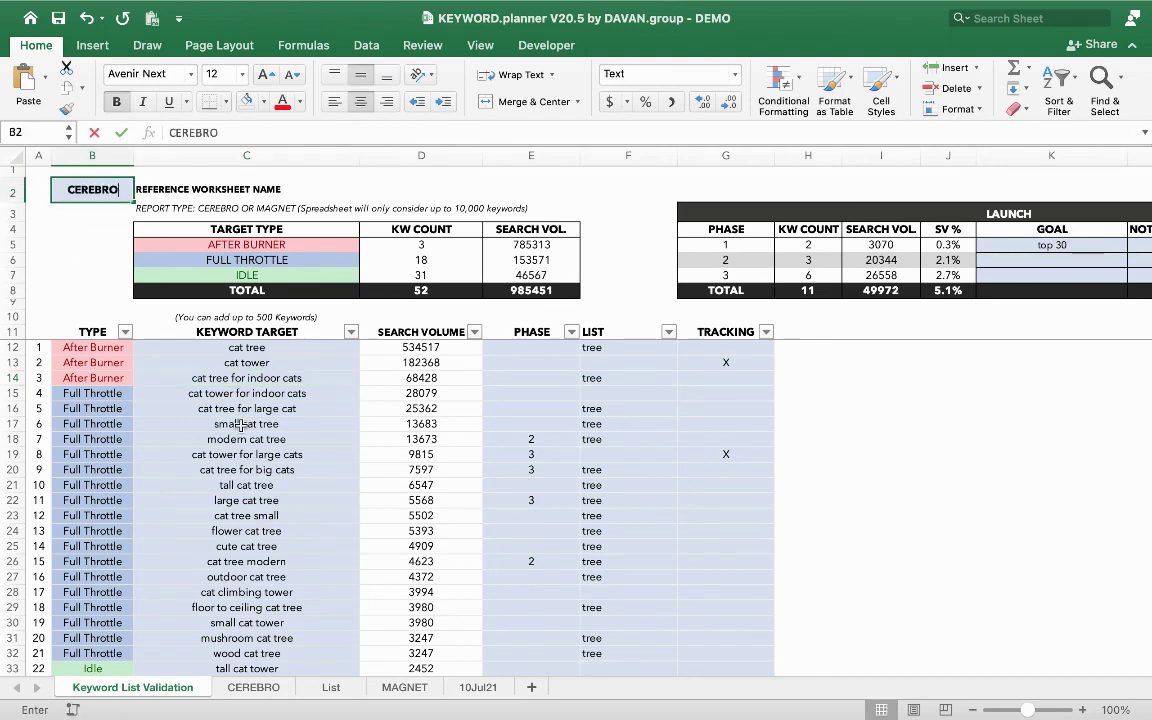
key("Return")
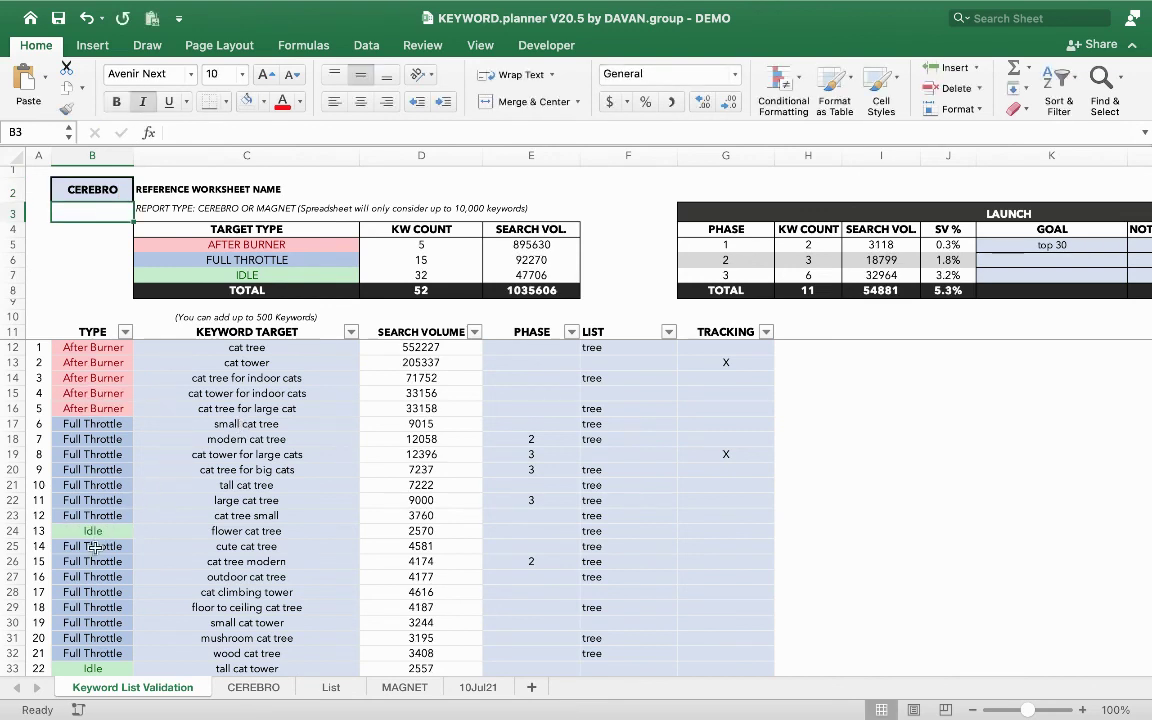
- Compare the TYPE and search volume of "cat tower for indoor cats" and "cat tree for large cat", and review the list's last keywords
left_click(92, 362)
left_click(100, 393)
left_click(113, 409)
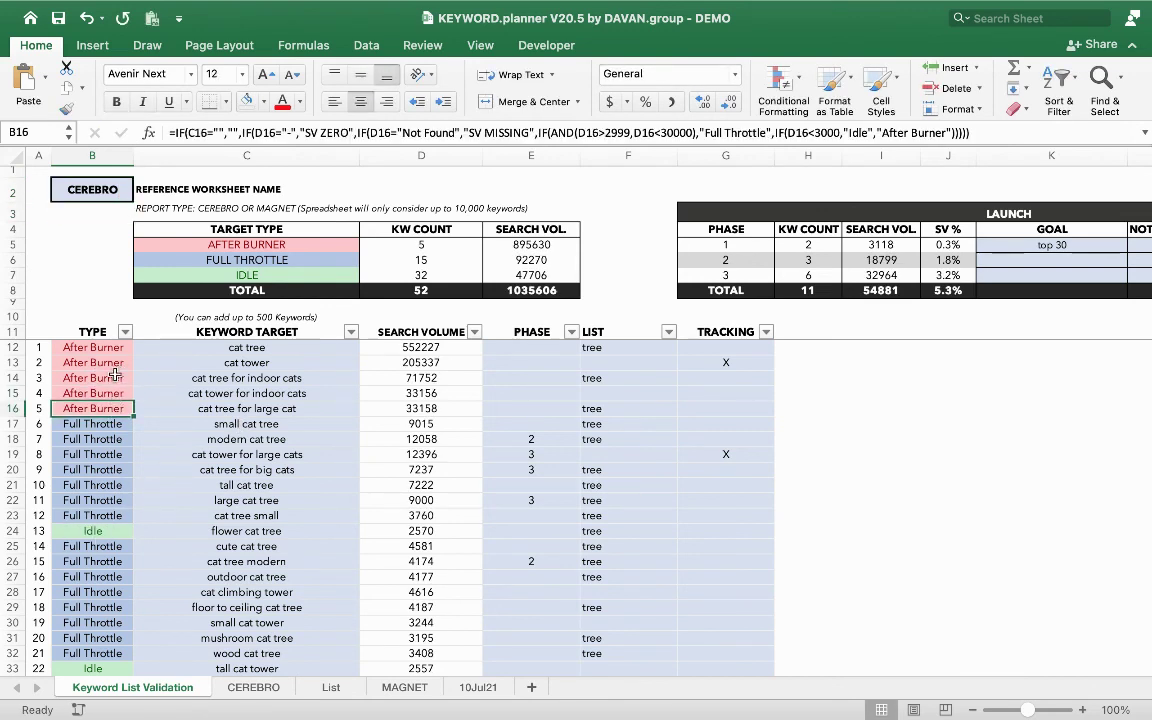
left_click_drag(245, 394, 255, 409)
left_click(246, 439)
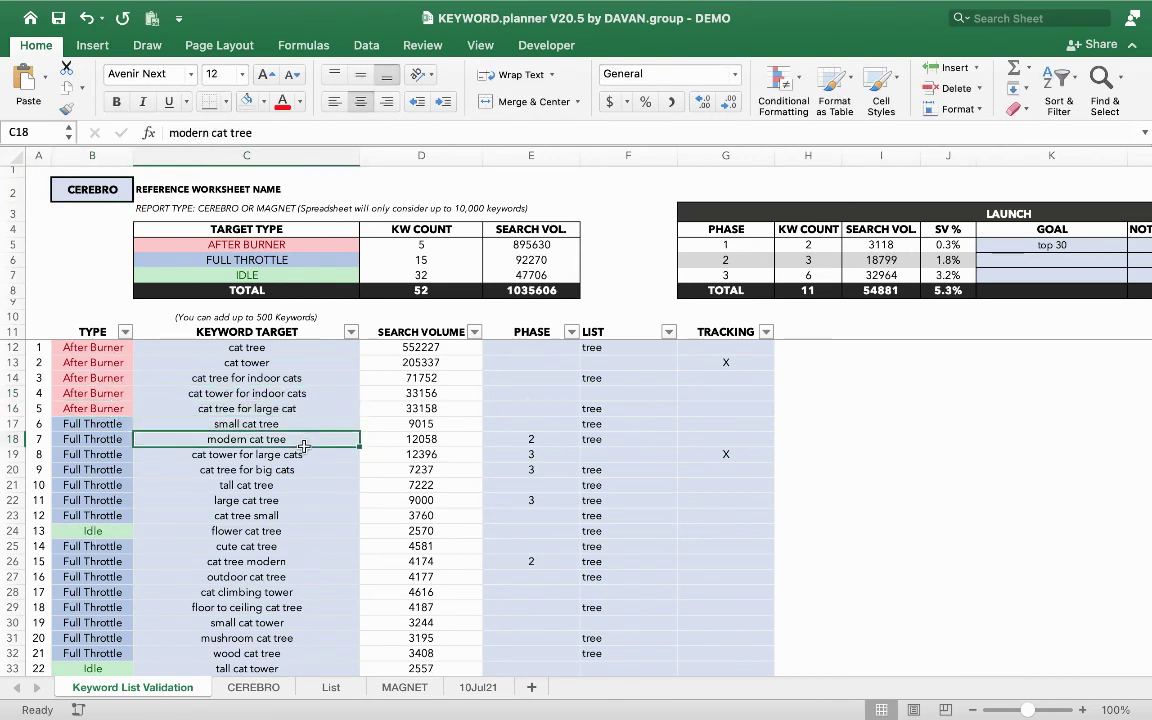
left_click_drag(421, 394, 421, 409)
left_click(216, 456)
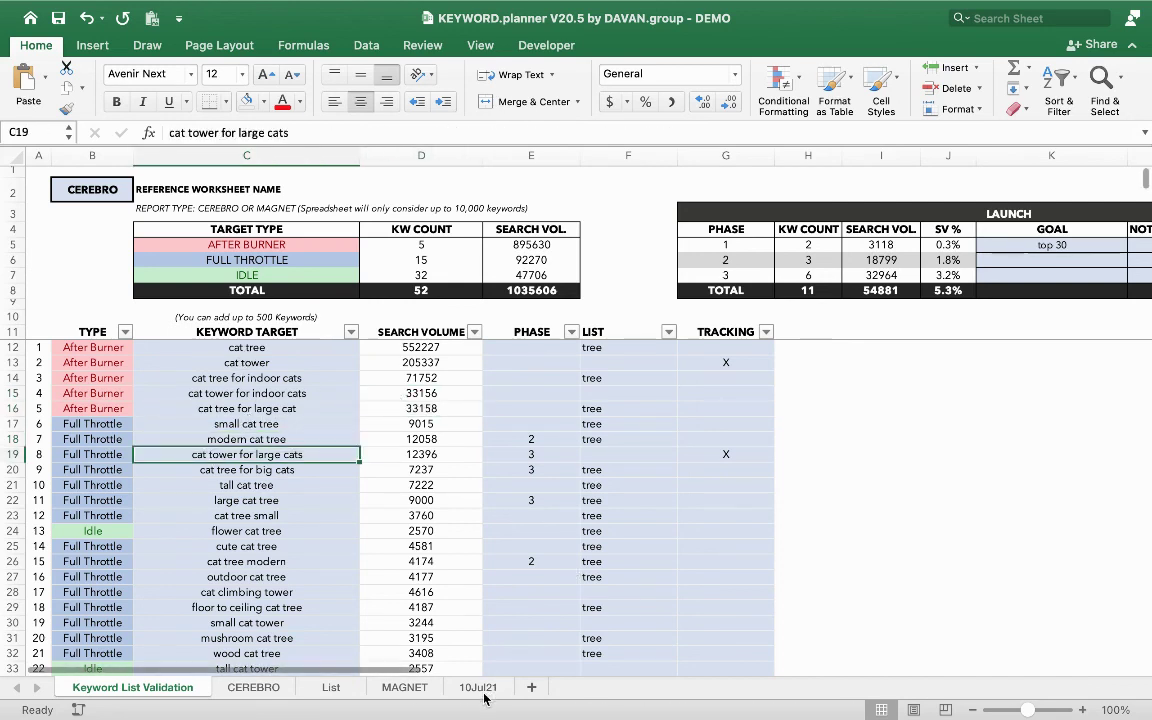
left_click(409, 394)
left_click_drag(409, 394, 421, 408)
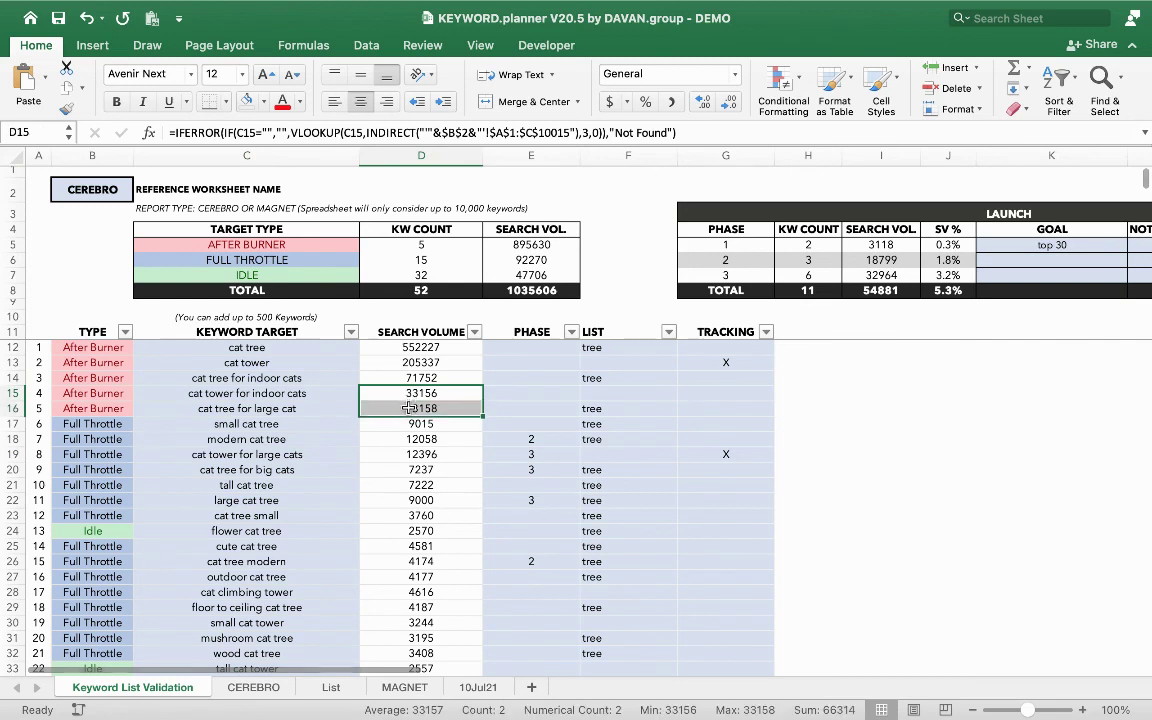
left_click(249, 456)
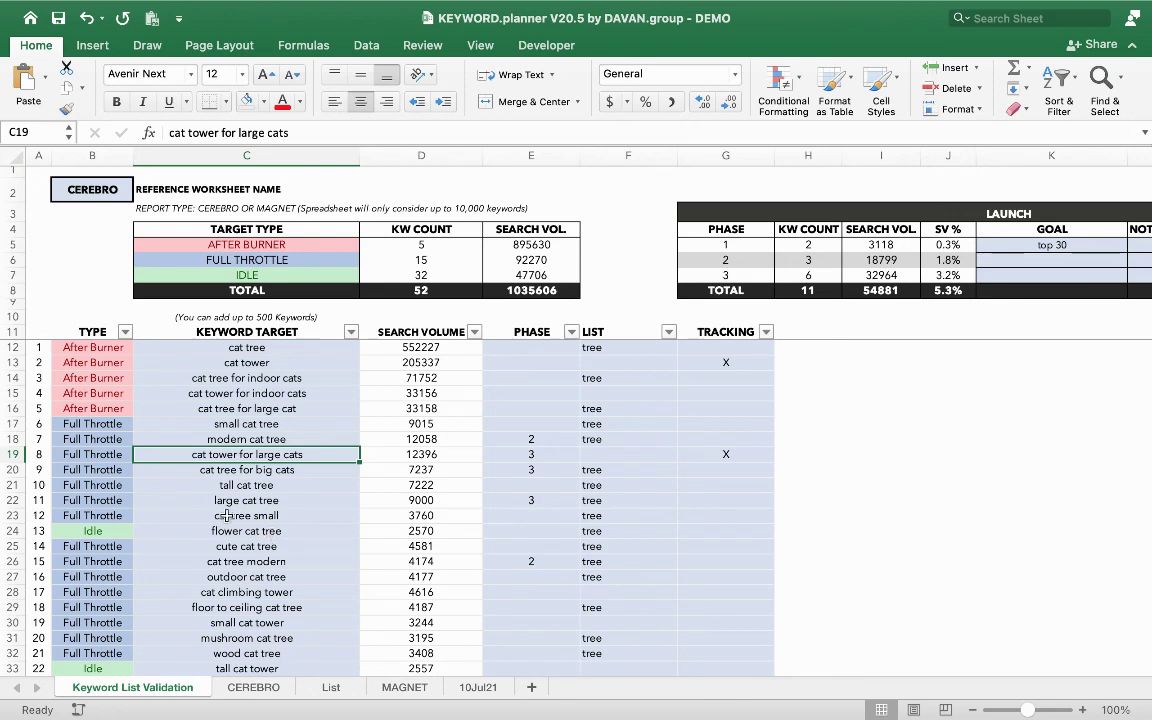
left_click(93, 180)
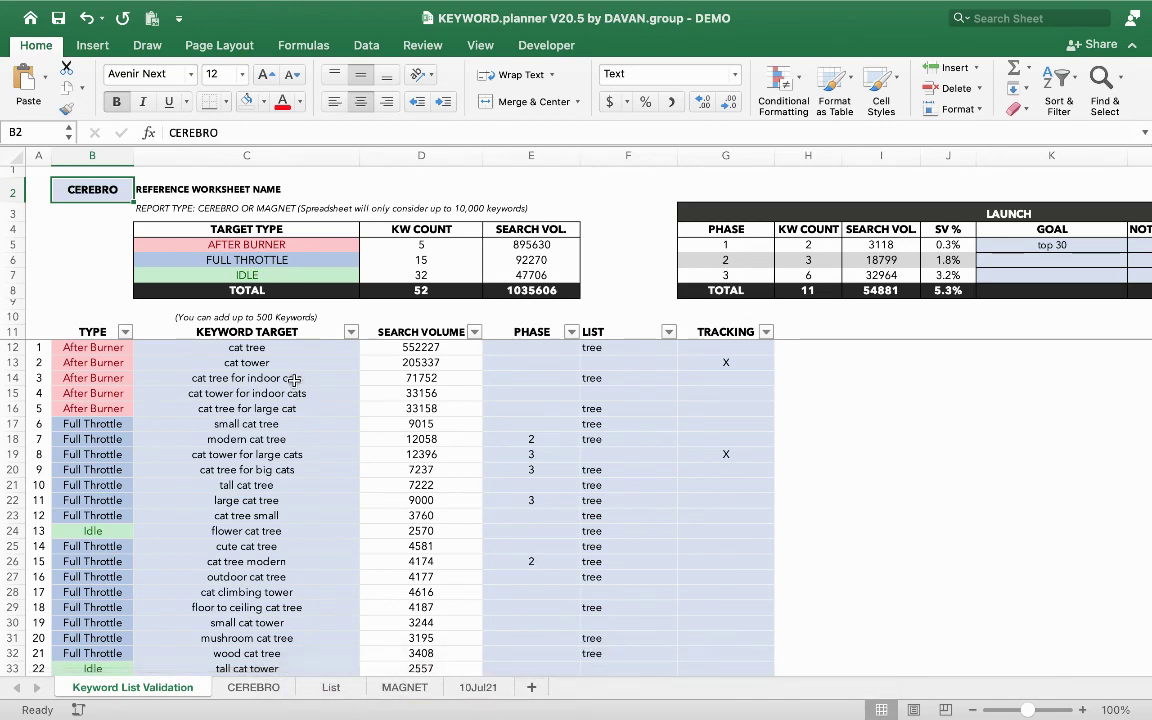
scroll(293, 378, "down", 15)
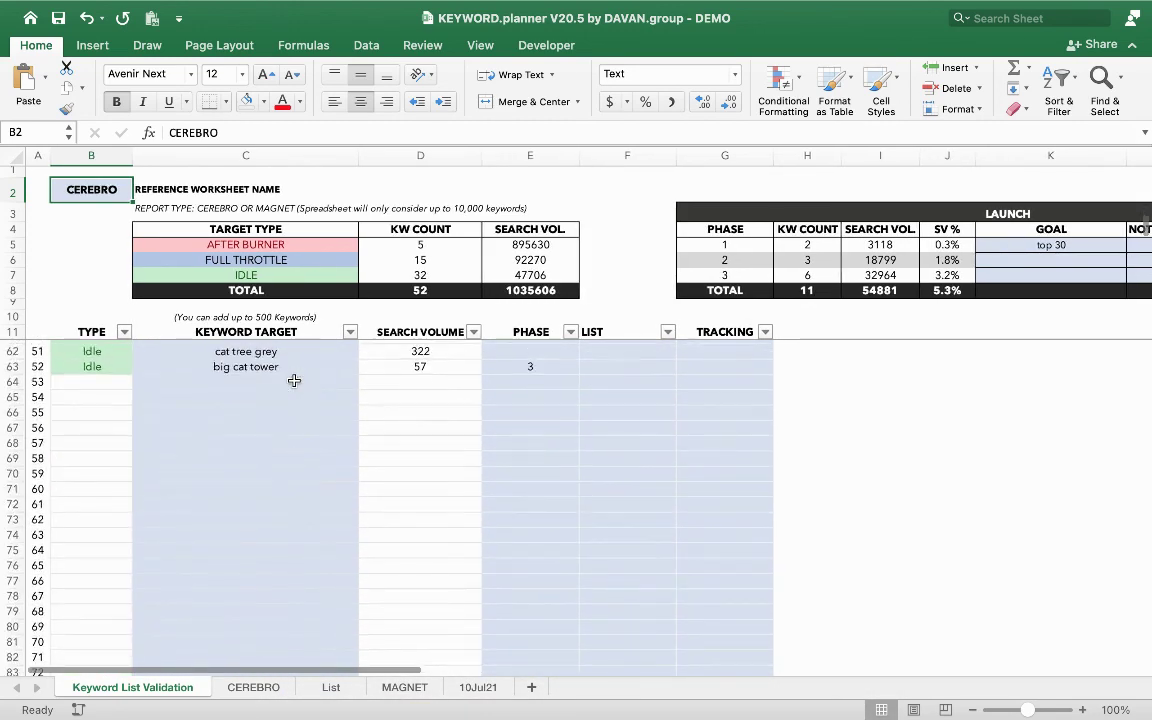
scroll(293, 378, "up", 2)
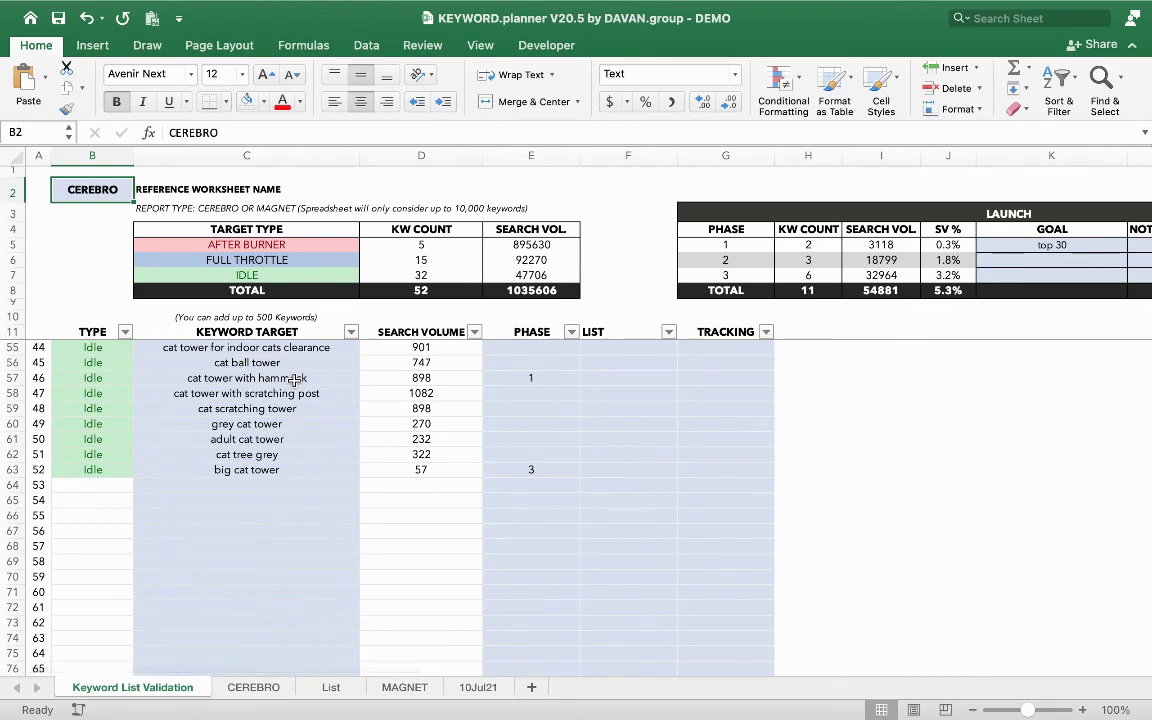
scroll(530, 355, "up", 3)
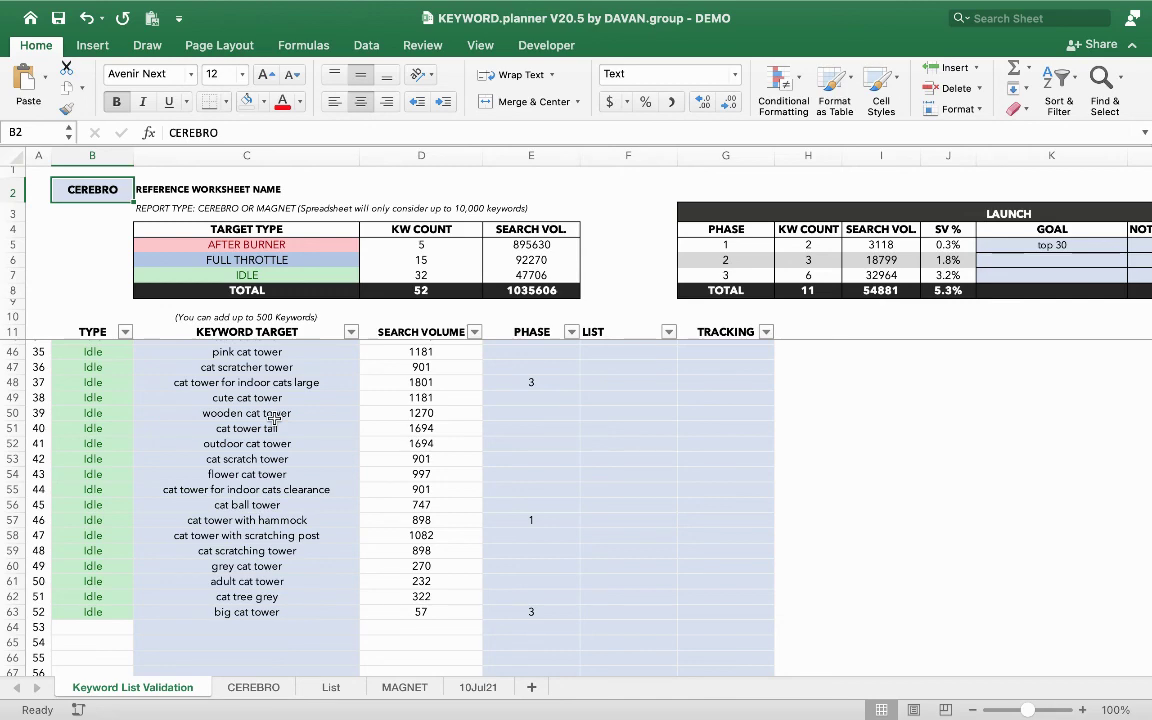
- Switch to Chrome and show the Loom page with the DAVAN.group EXCEL folder
key("ctrl+Left")
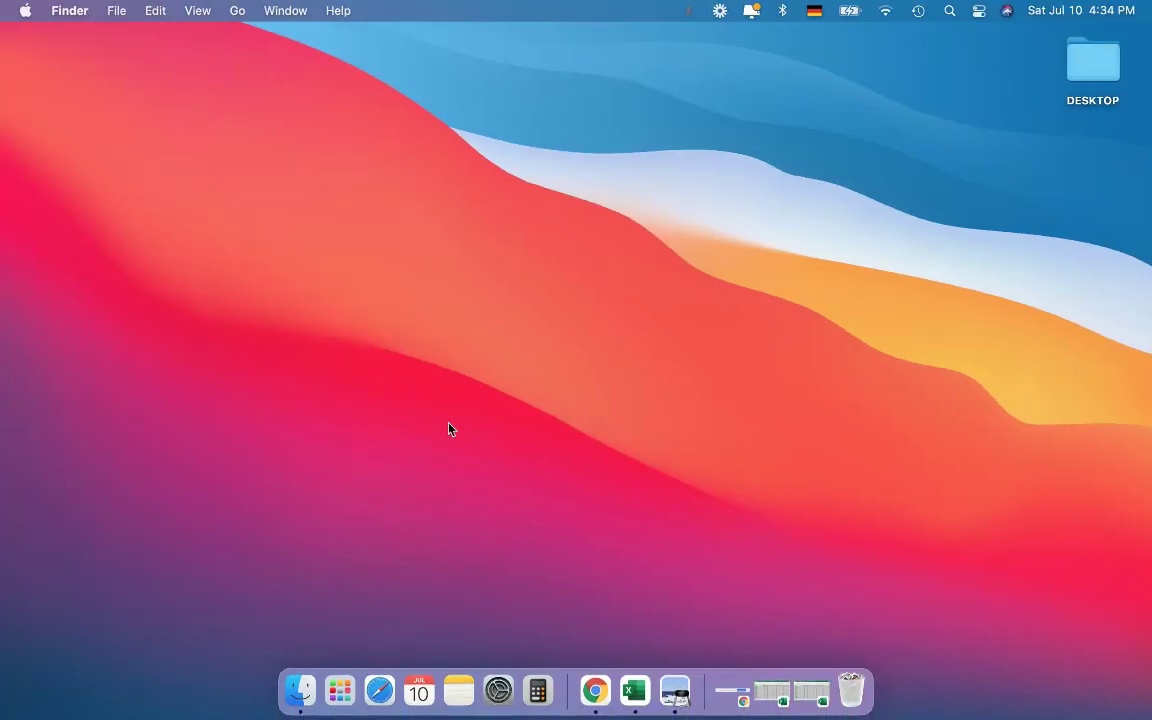
left_click(597, 693)
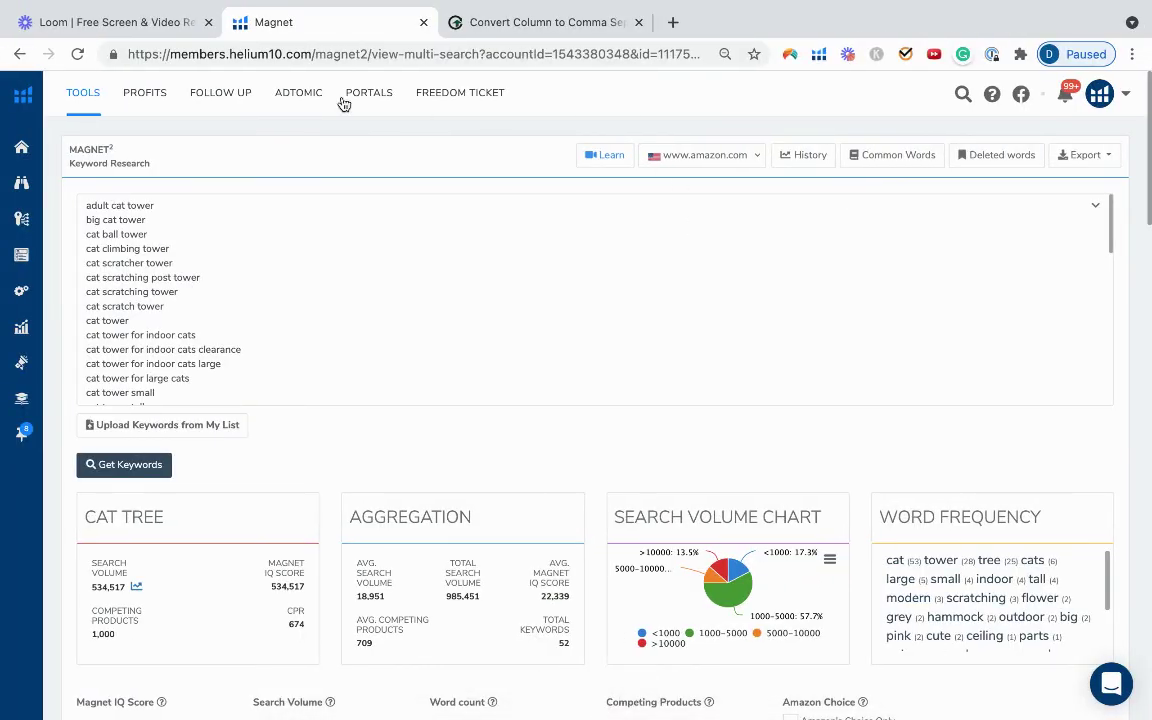
left_click(120, 22)
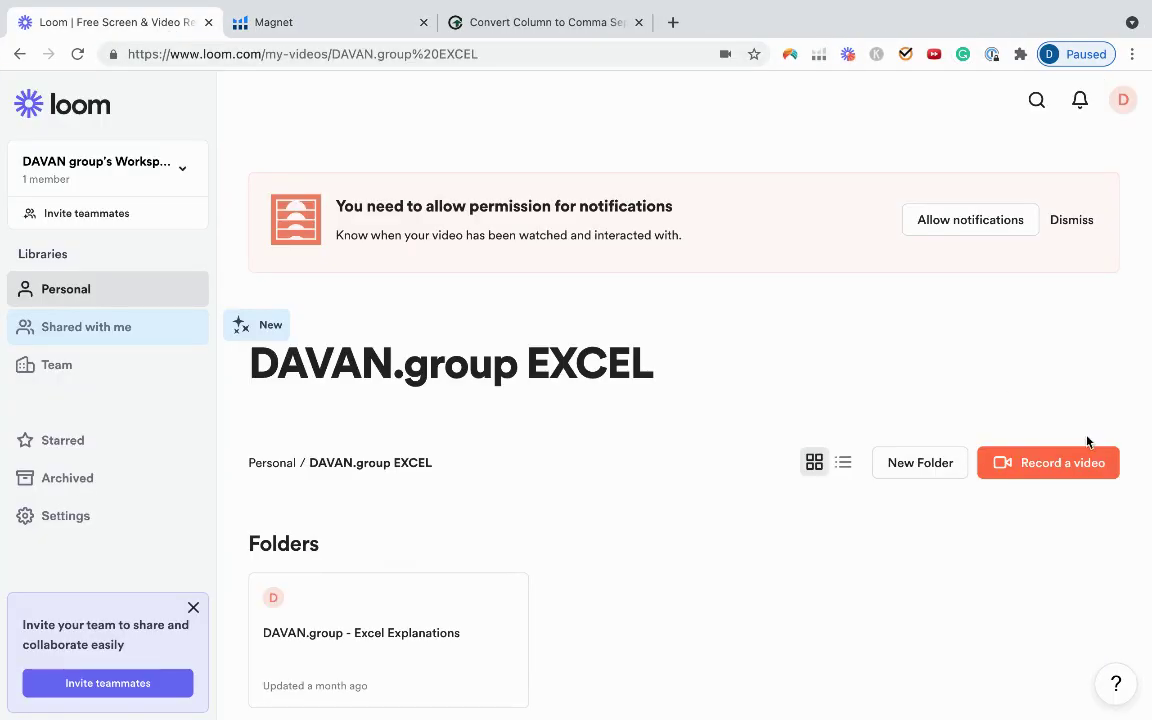